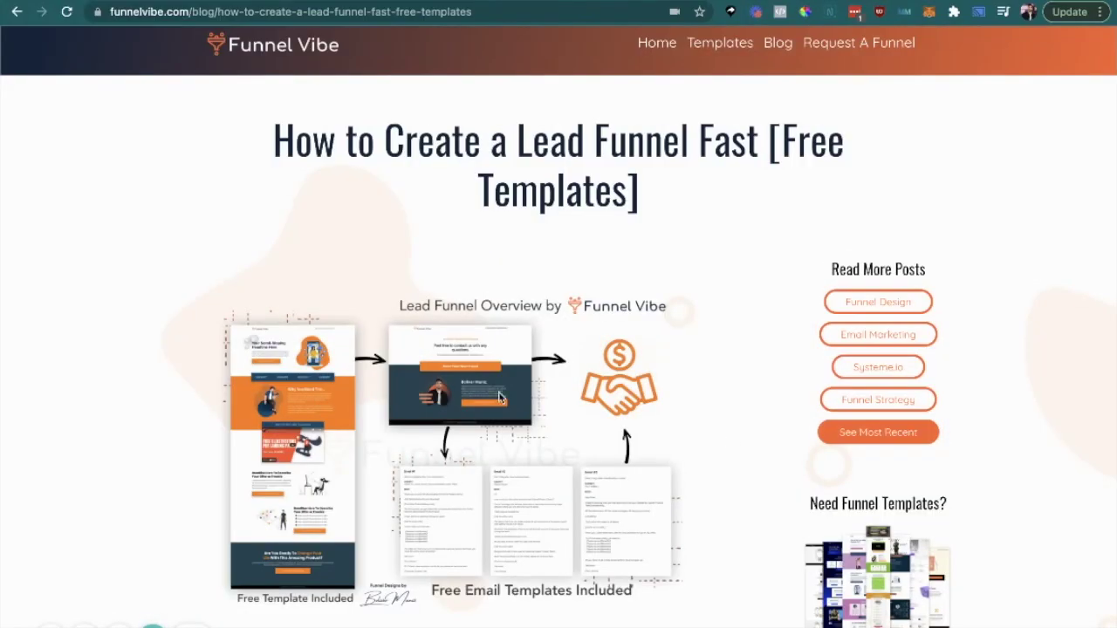
# Step: Scroll the 'How to Create a Lead Funnel Fast' post down to its Thank You Page section and free-copy link
pyautogui.scroll(-1, 301, 440)
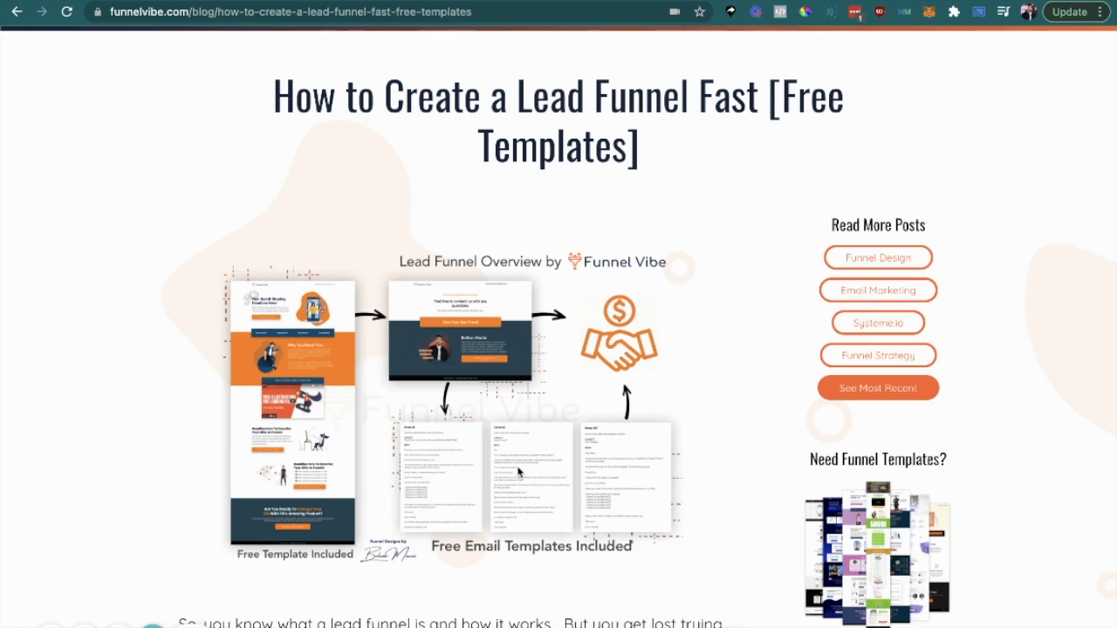
pyautogui.scroll(-3, 518, 472)
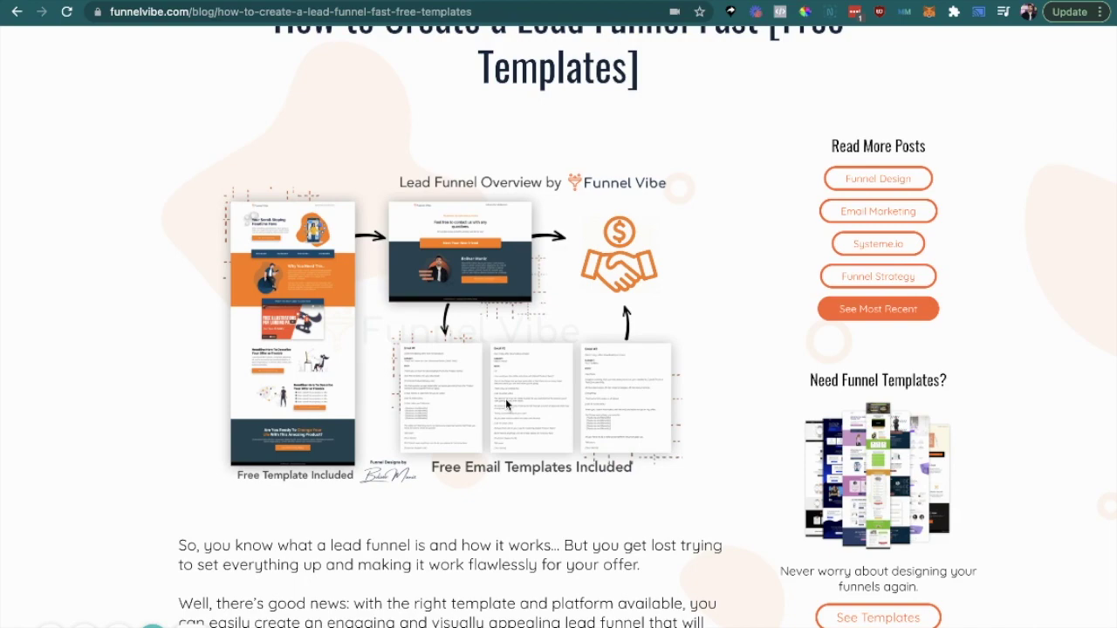
pyautogui.scroll(-3, 352, 386)
pyautogui.scroll(-4, 352, 386)
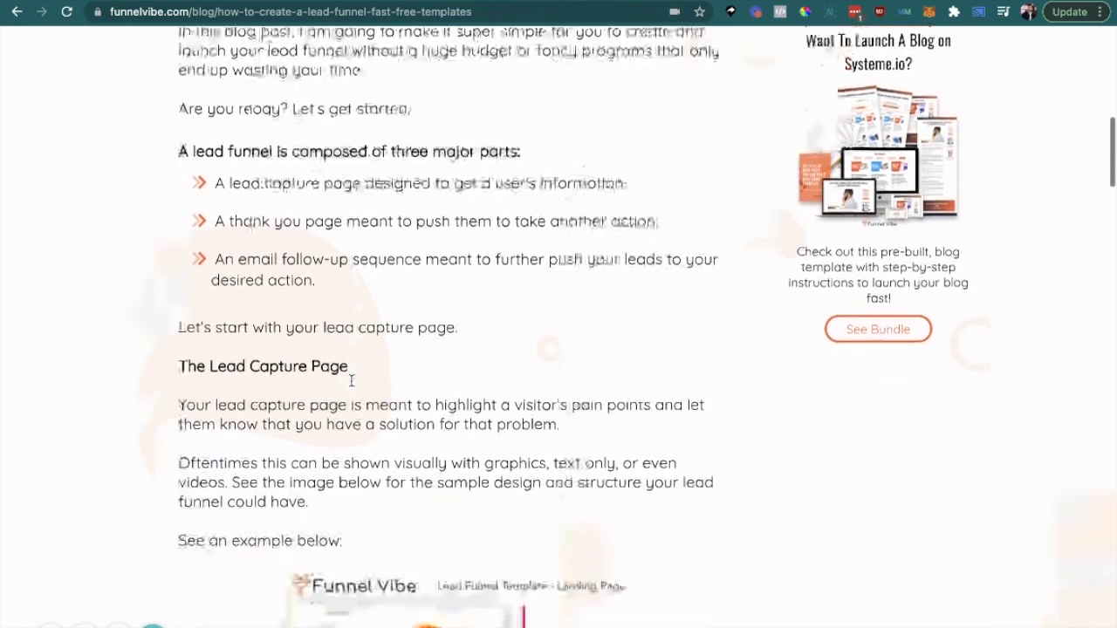
pyautogui.scroll(-3, 352, 382)
pyautogui.scroll(-4, 350, 381)
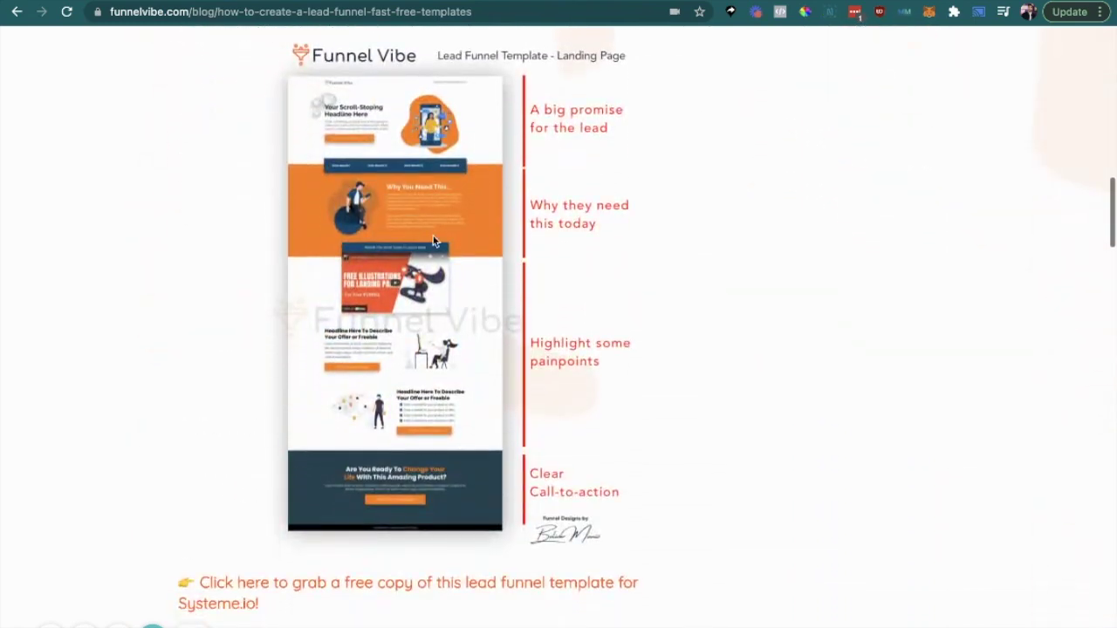
pyautogui.scroll(-3, 450, 255)
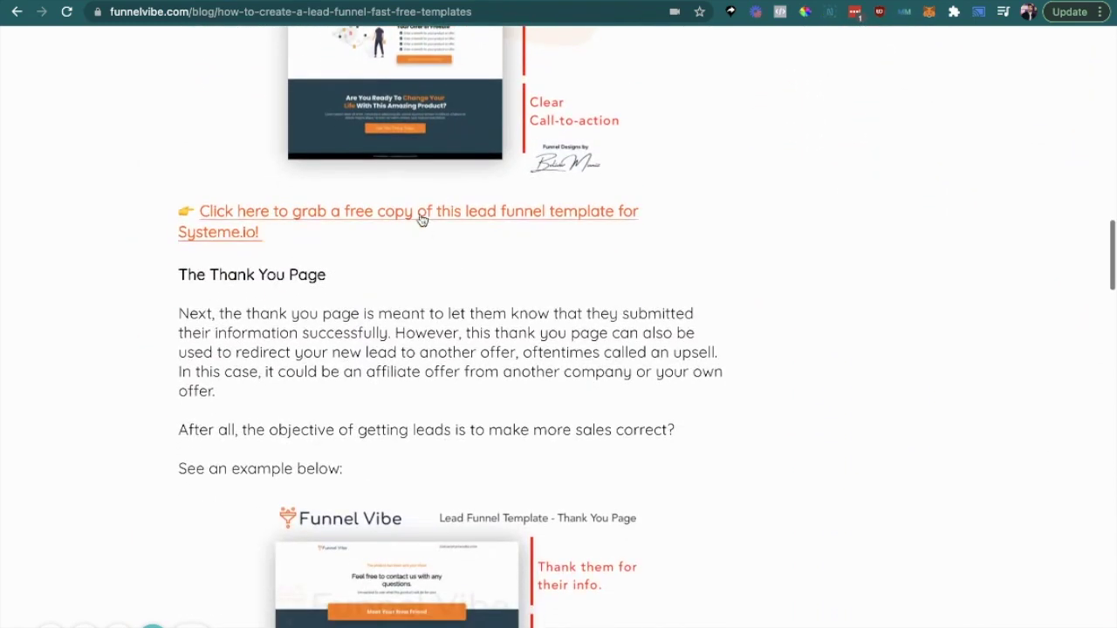
# Step: Follow the 'Click here to grab a free copy of this lead funnel template' link
pyautogui.click(300, 215)
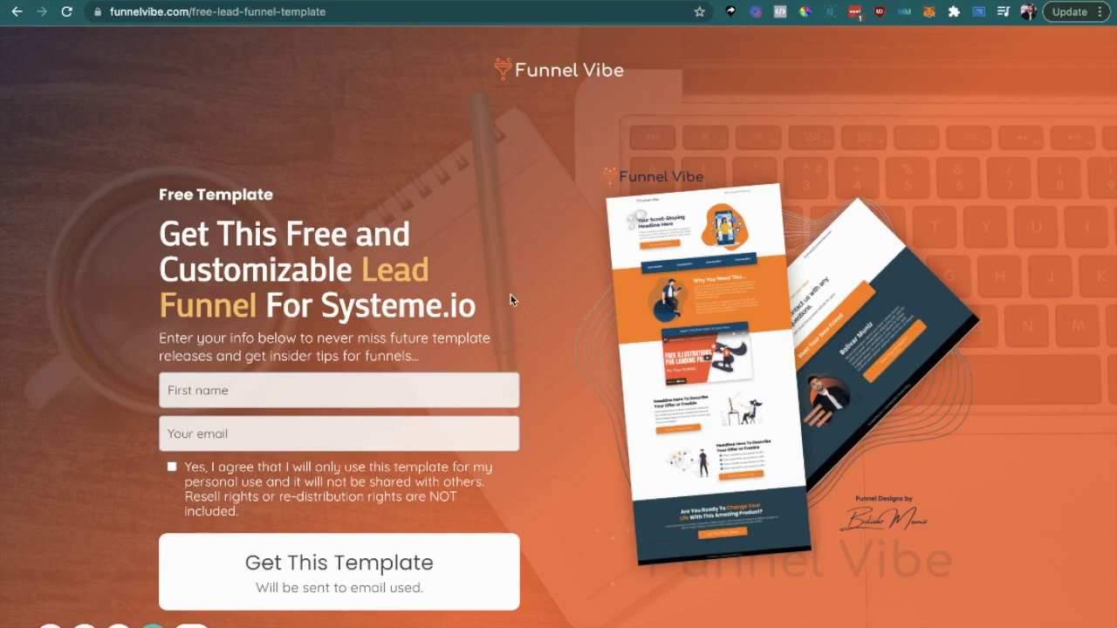
# Step: Return to the blog post and read through the Email #1–#3 follow-up templates
pyautogui.hotkey('alt', 'Left')
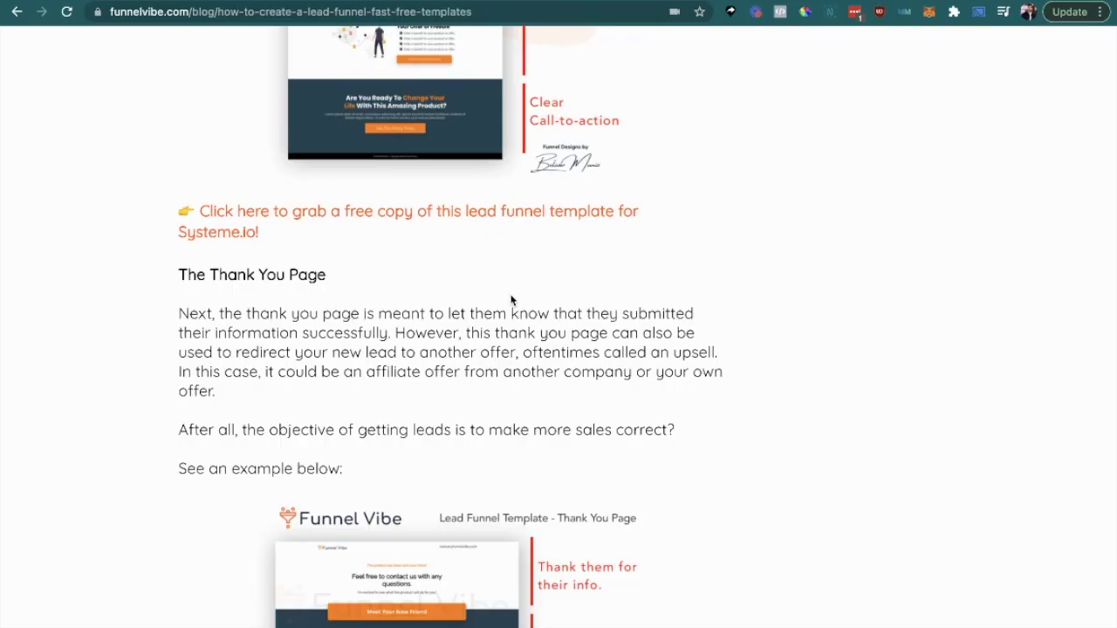
pyautogui.scroll(-3, 511, 300)
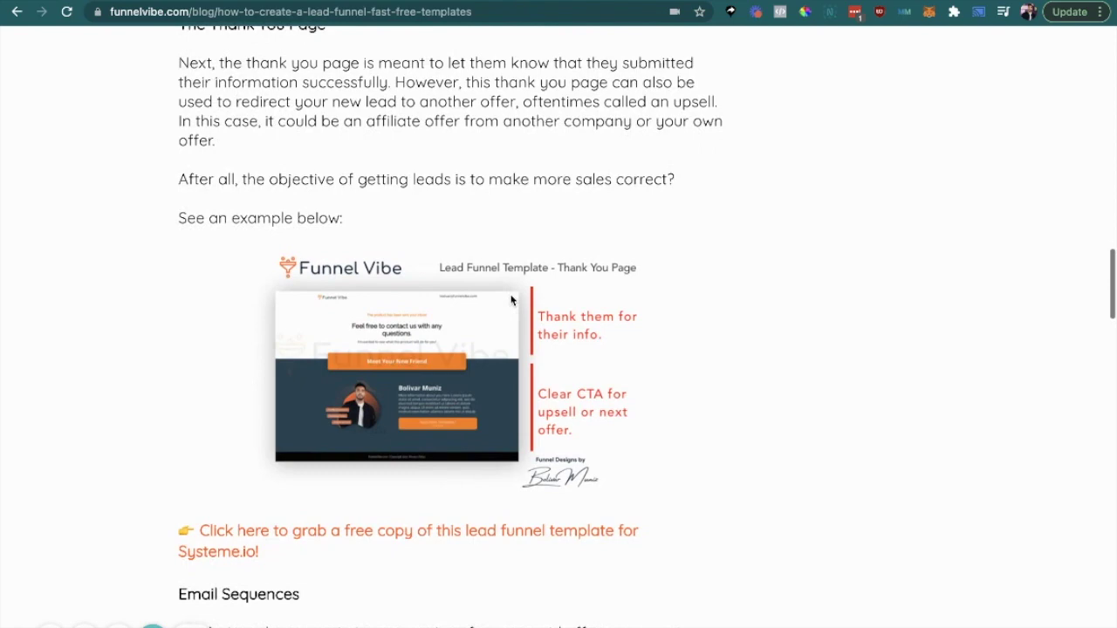
pyautogui.scroll(-6, 511, 300)
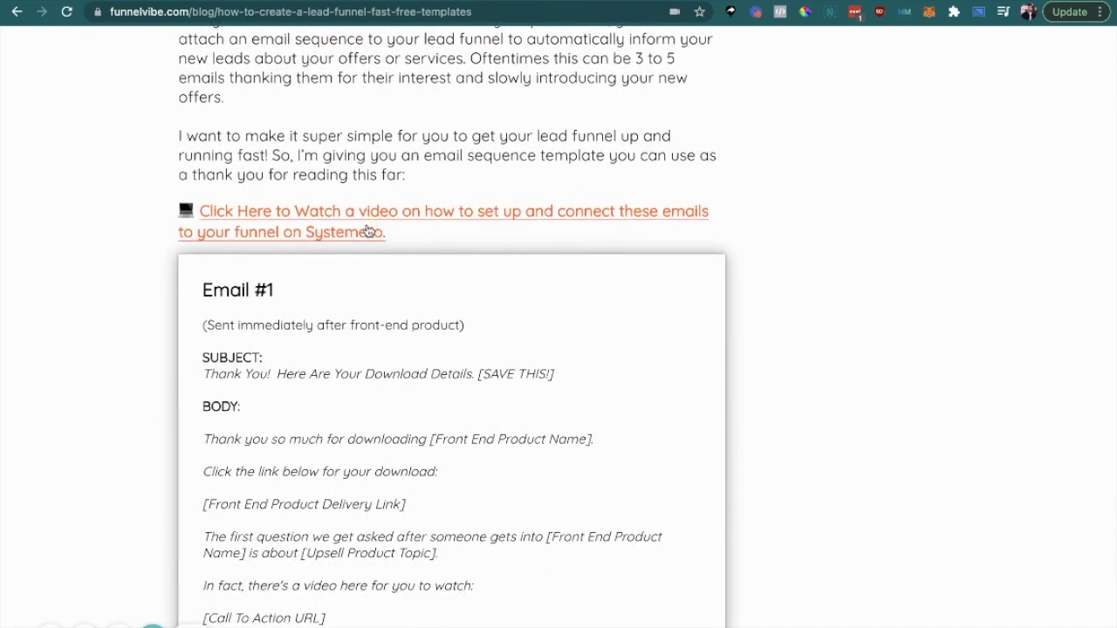
pyautogui.scroll(-2, 362, 429)
pyautogui.scroll(-4, 314, 262)
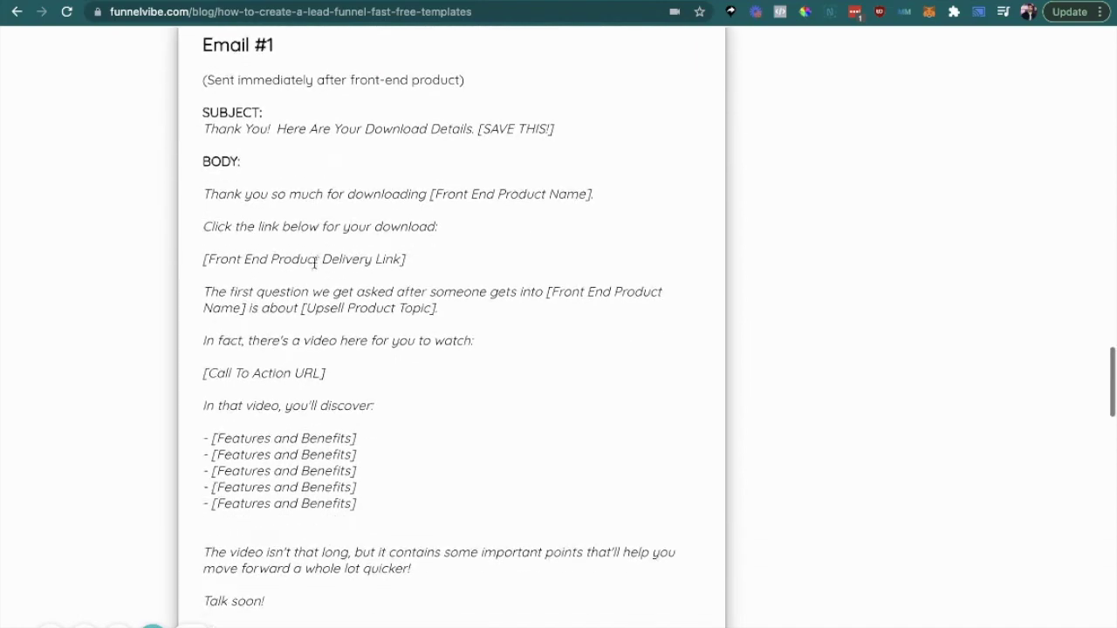
pyautogui.scroll(-10, 321, 412)
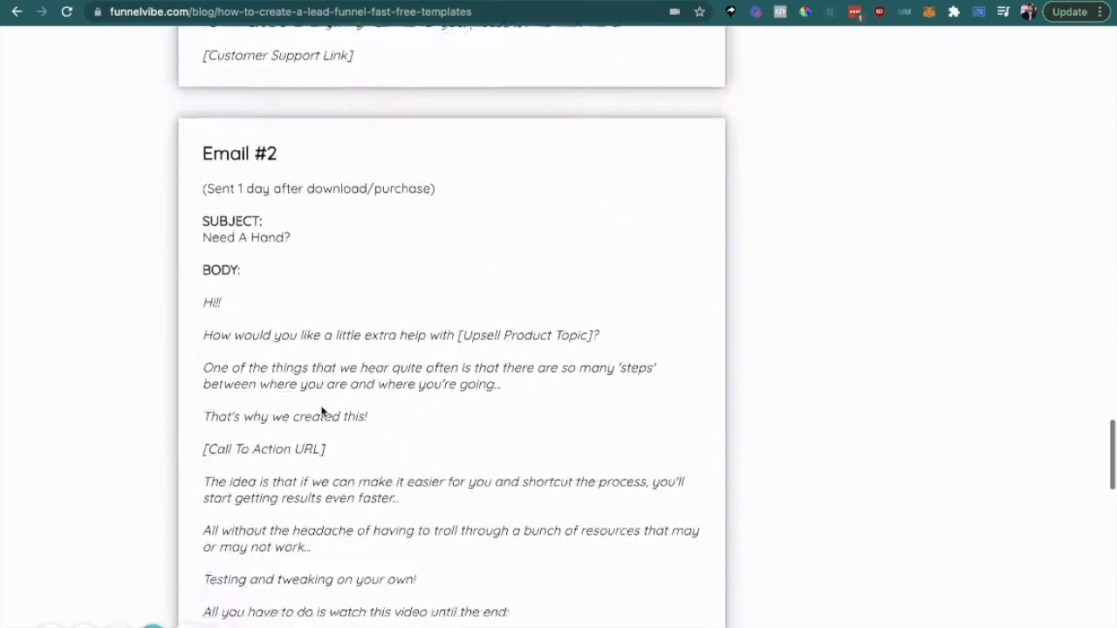
pyautogui.scroll(-8, 321, 412)
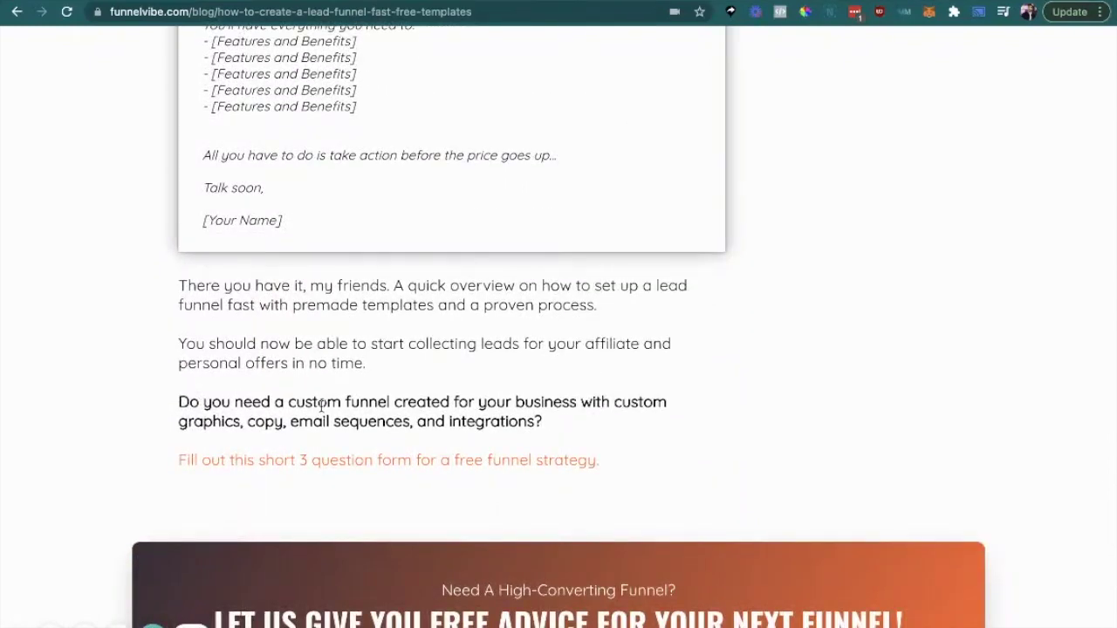
pyautogui.scroll(-2, 321, 410)
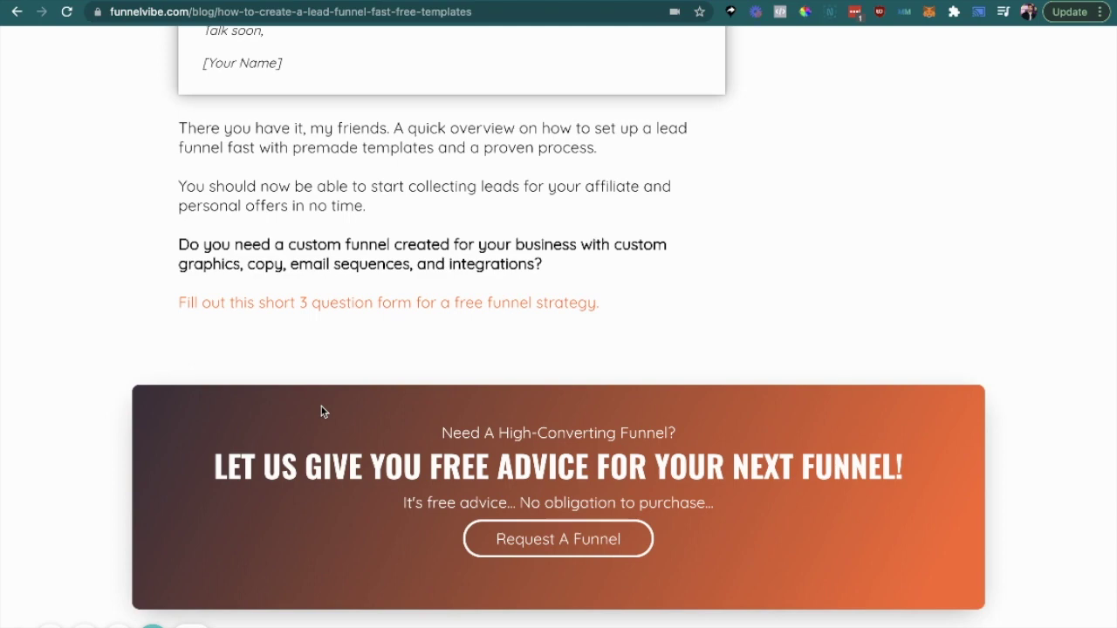
pyautogui.scroll(5, 321, 412)
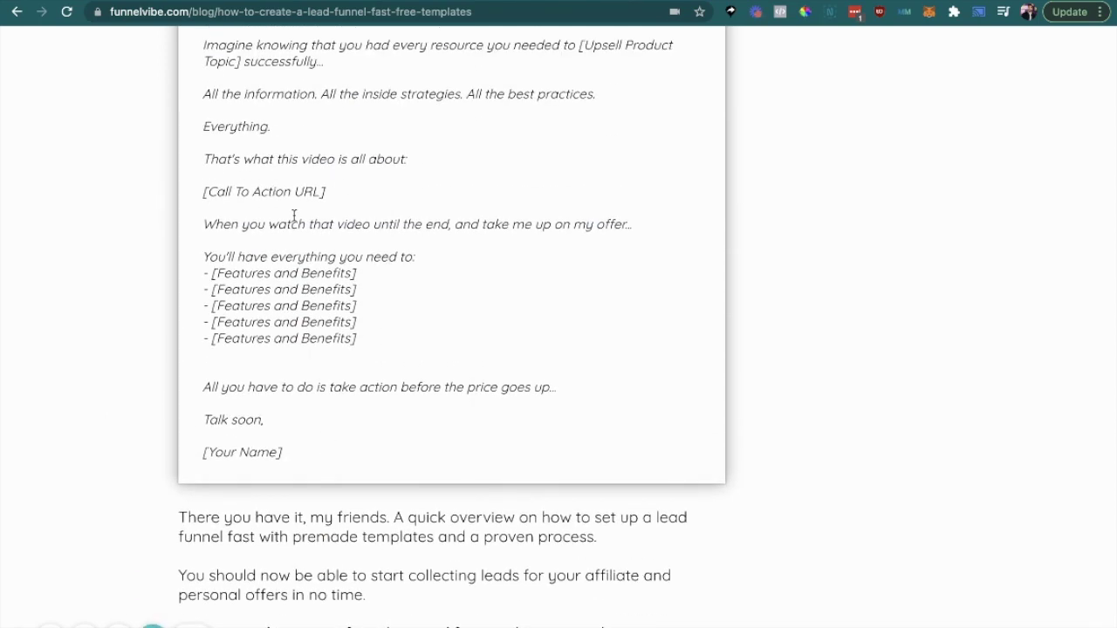
pyautogui.scroll(15, 294, 218)
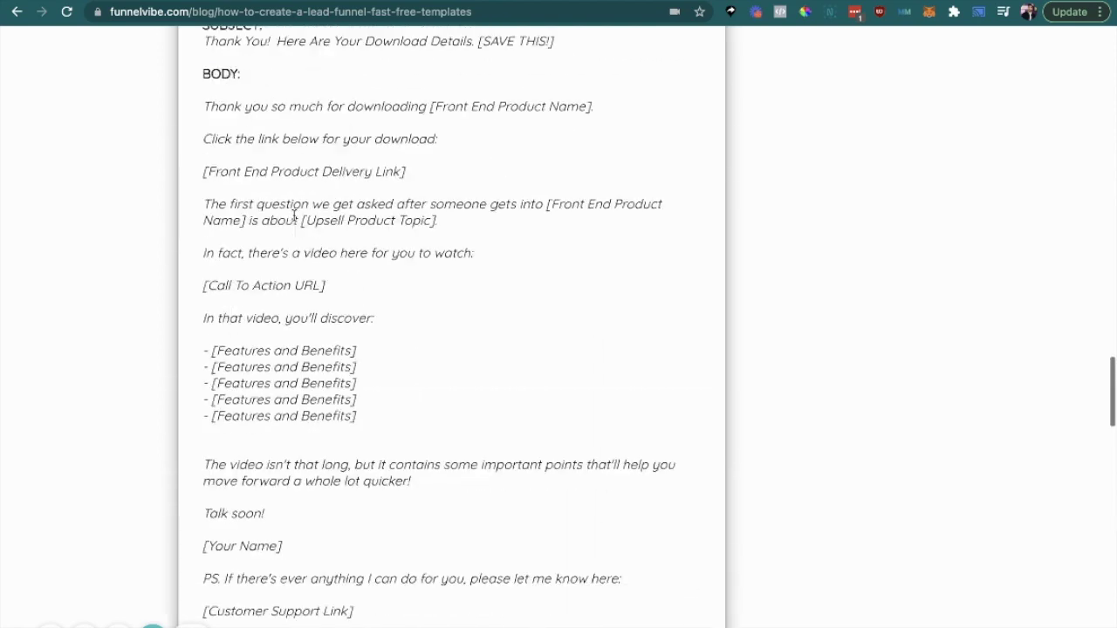
# Step: Load the shared Free 012 Lead Magnet funnel link in an Incognito tab and view its Lead Page
pyautogui.hotkey('ctrl', 'Right')
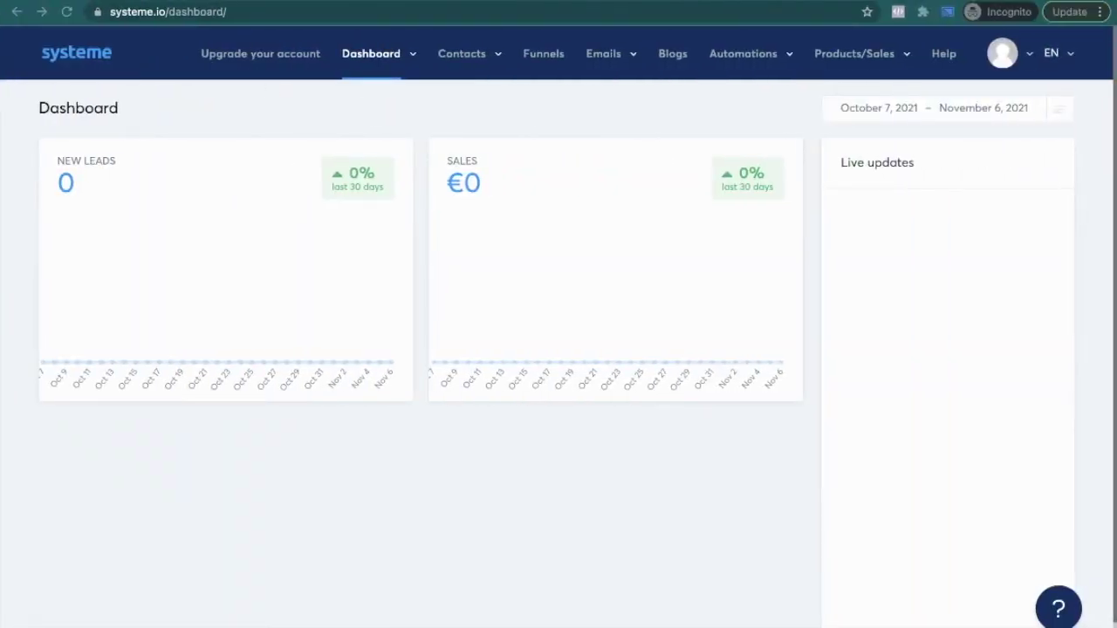
pyautogui.press('super+t')
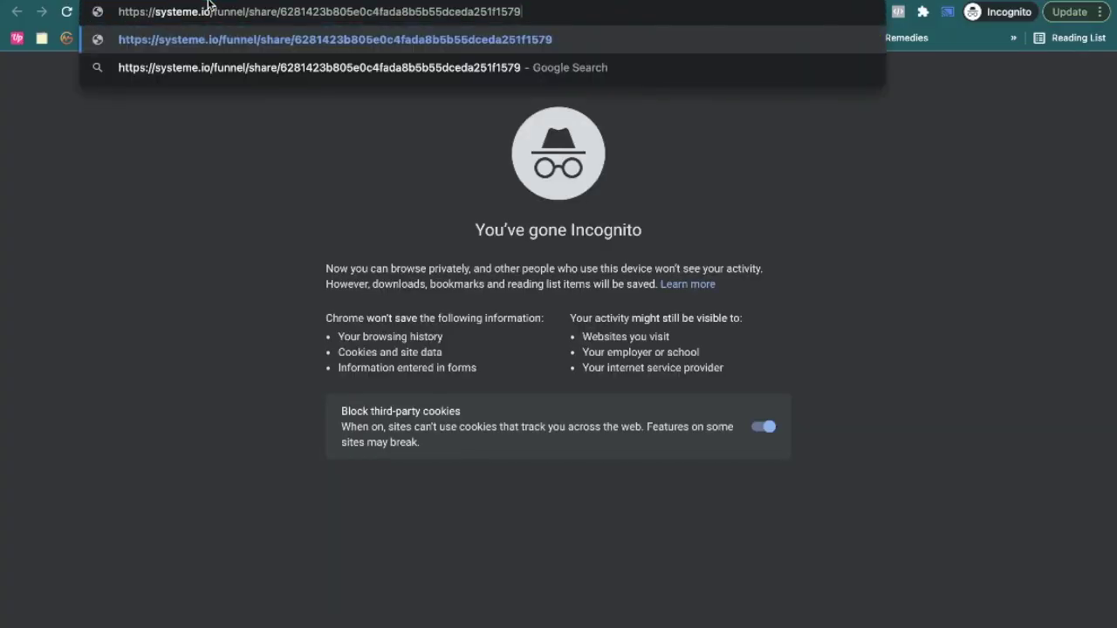
pyautogui.press('Return')
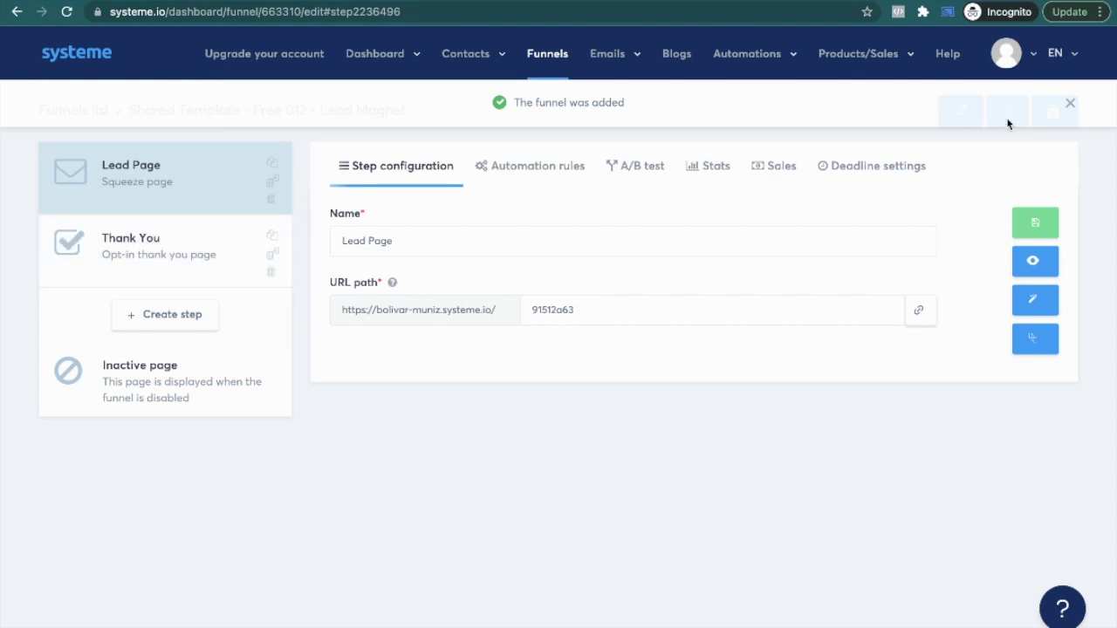
pyautogui.click(1069, 103)
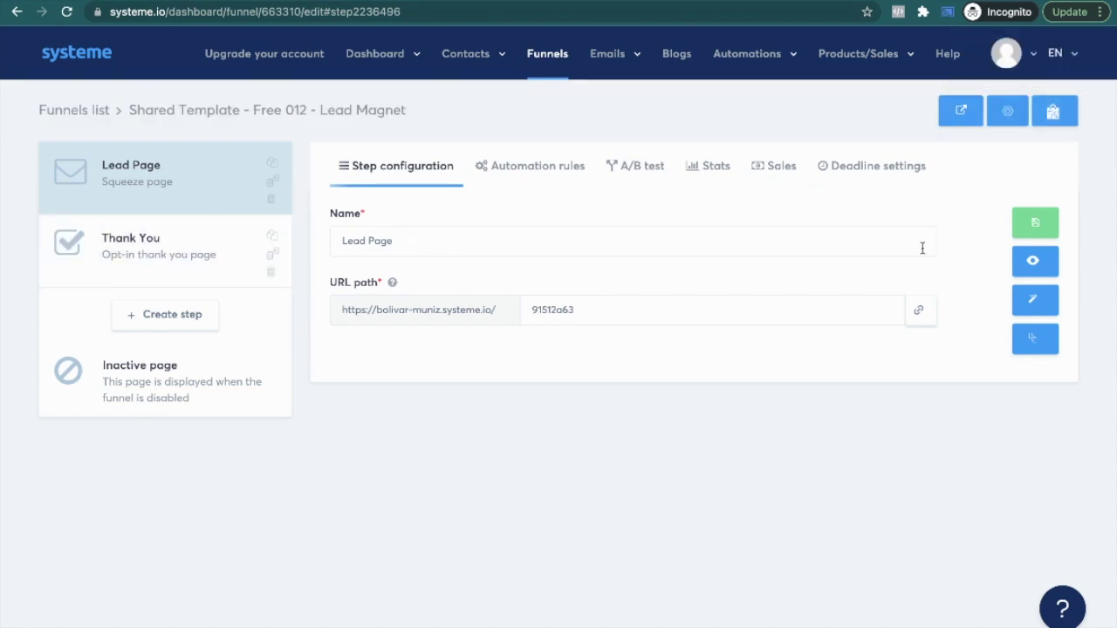
pyautogui.click(1035, 260)
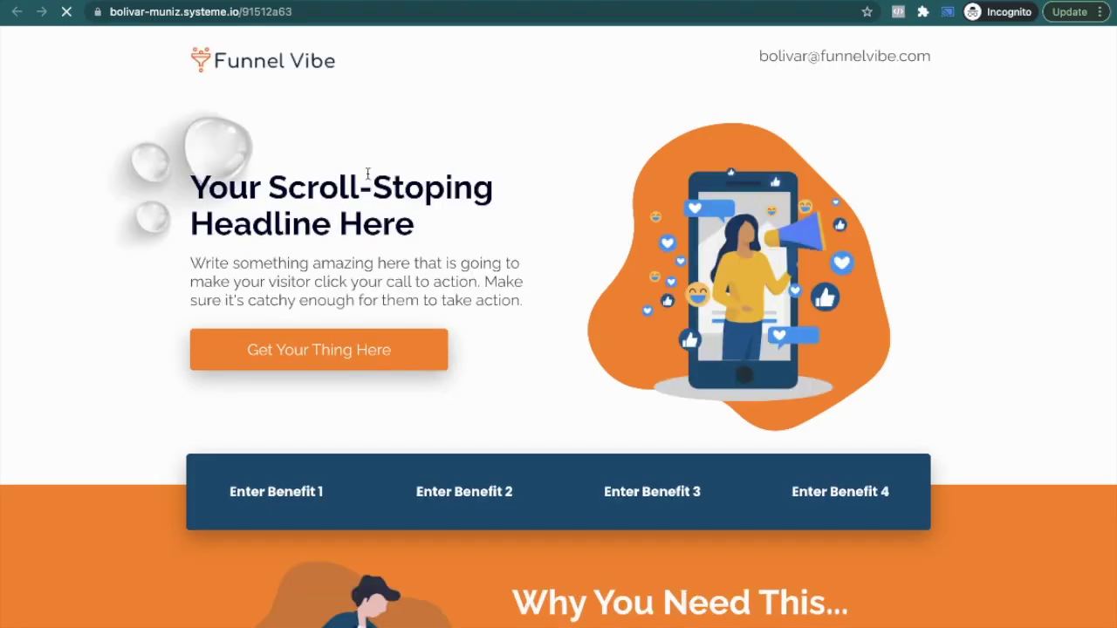
# Step: Preview the live lead page at mobile width using the inspector's device toolbar
pyautogui.scroll(-18, 471, 238)
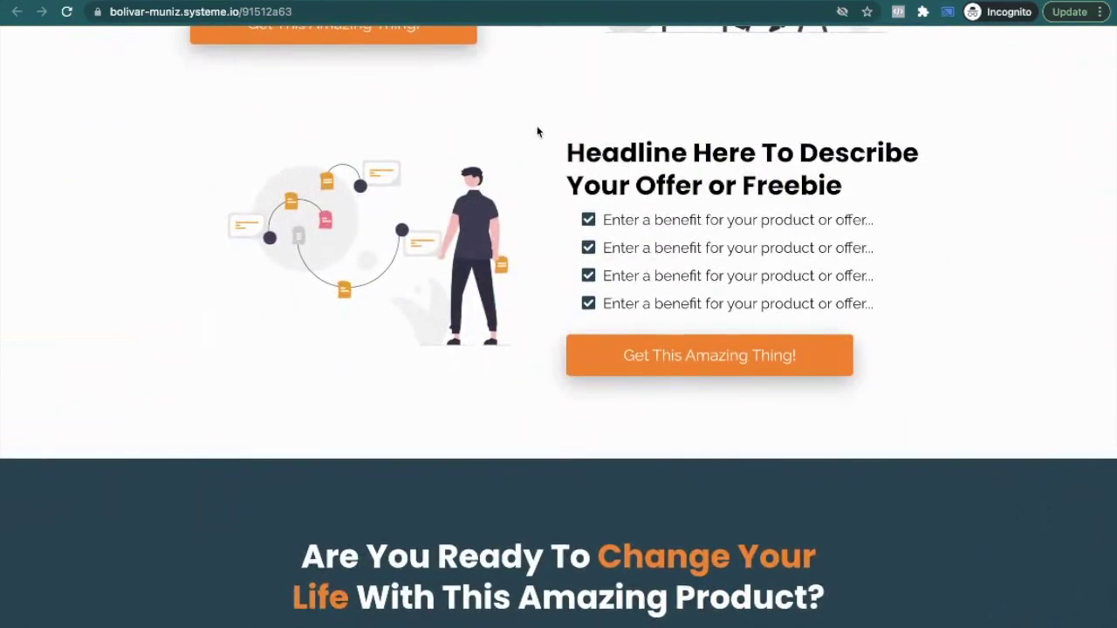
pyautogui.rightClick(538, 132)
pyautogui.click(583, 350)
pyautogui.click(833, 36)
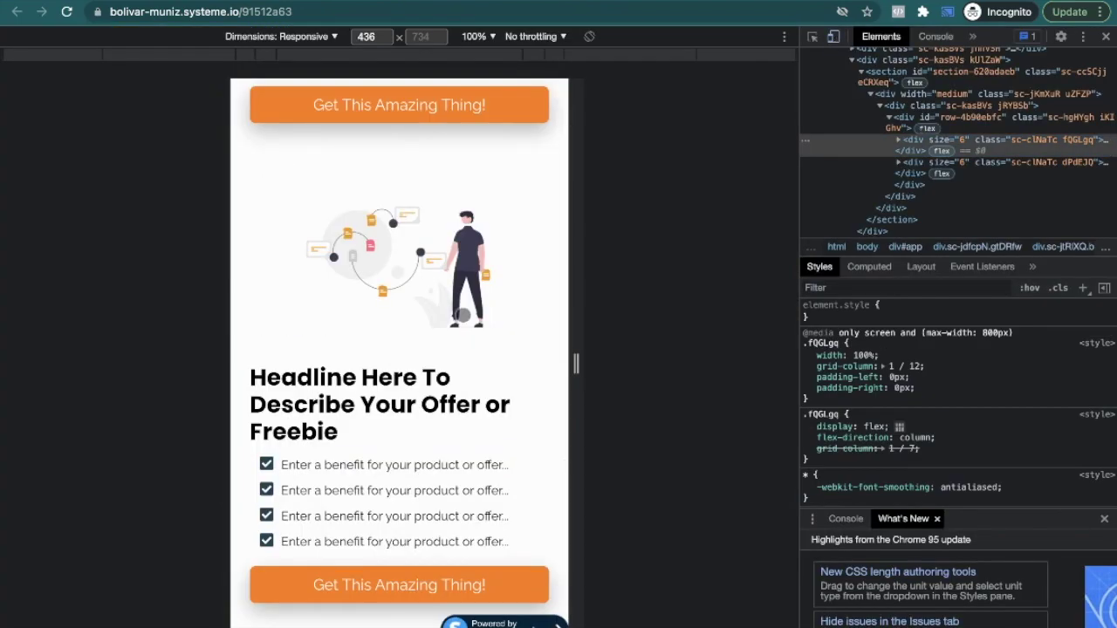
pyautogui.scroll(15, 462, 314)
pyautogui.scroll(3, 463, 316)
pyautogui.scroll(-12, 389, 314)
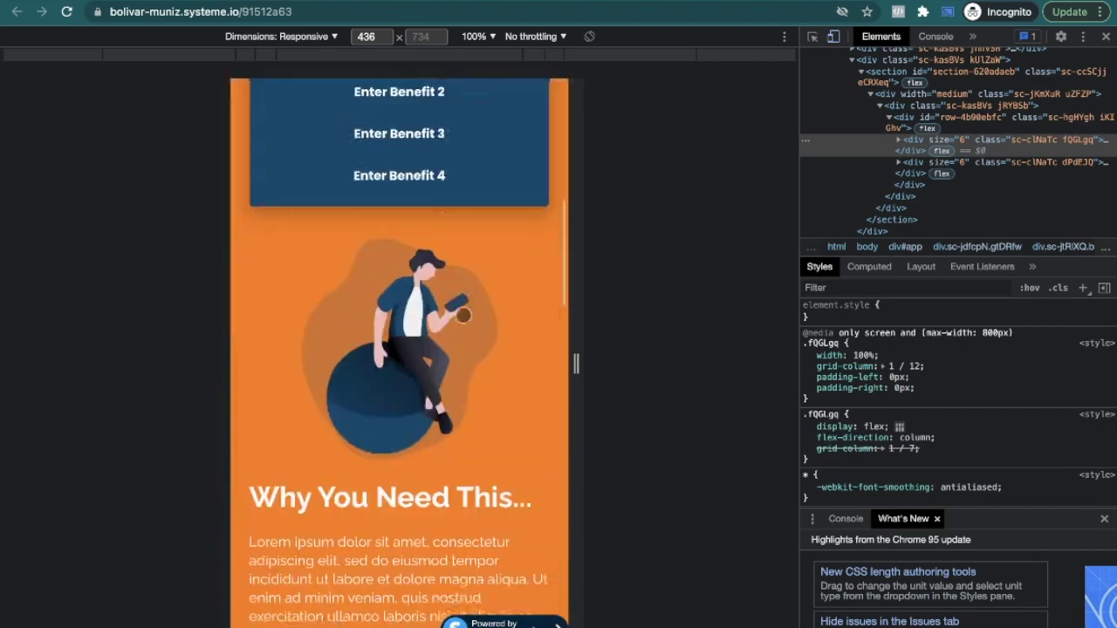
pyautogui.scroll(10, 389, 314)
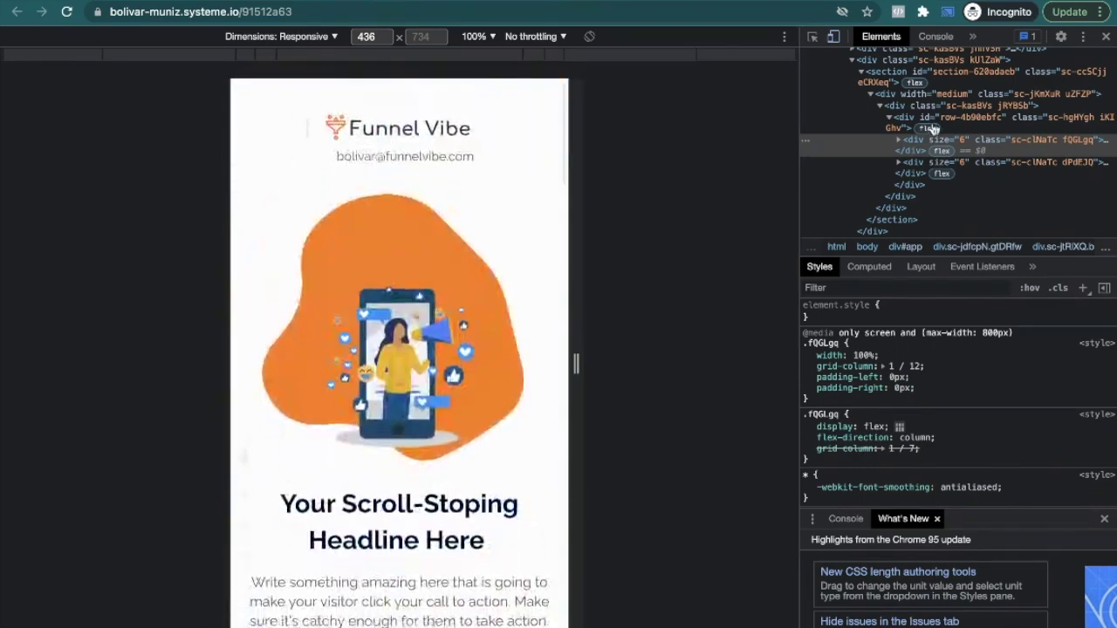
# Step: Close the inspector and the live tab, then open the Lead Page in the page editor
pyautogui.click(1105, 38)
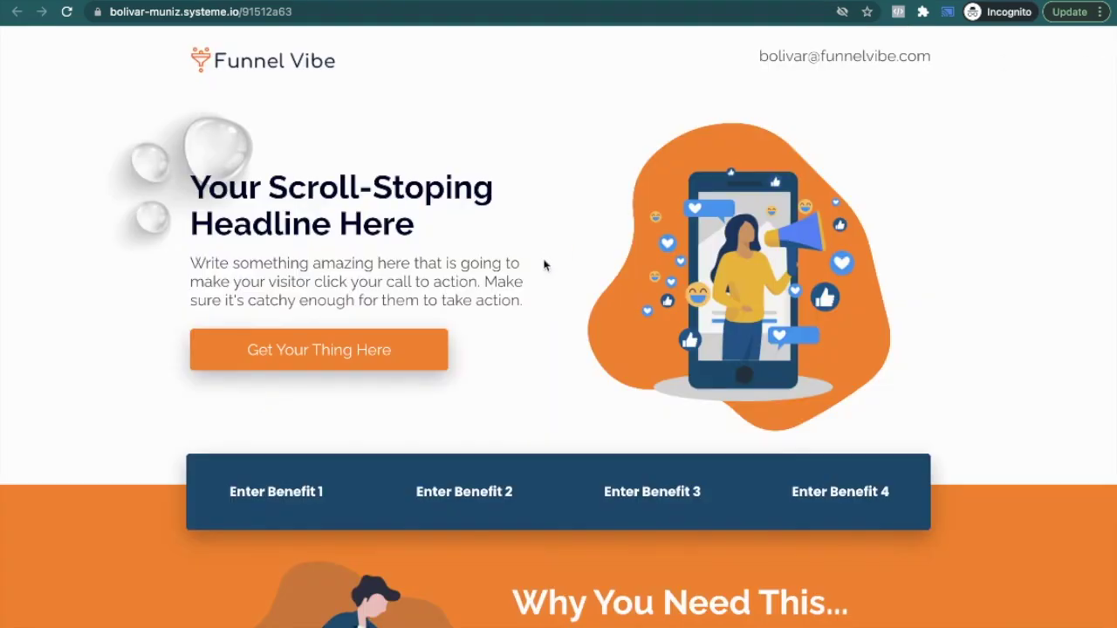
pyautogui.hotkey('ctrl', 'w')
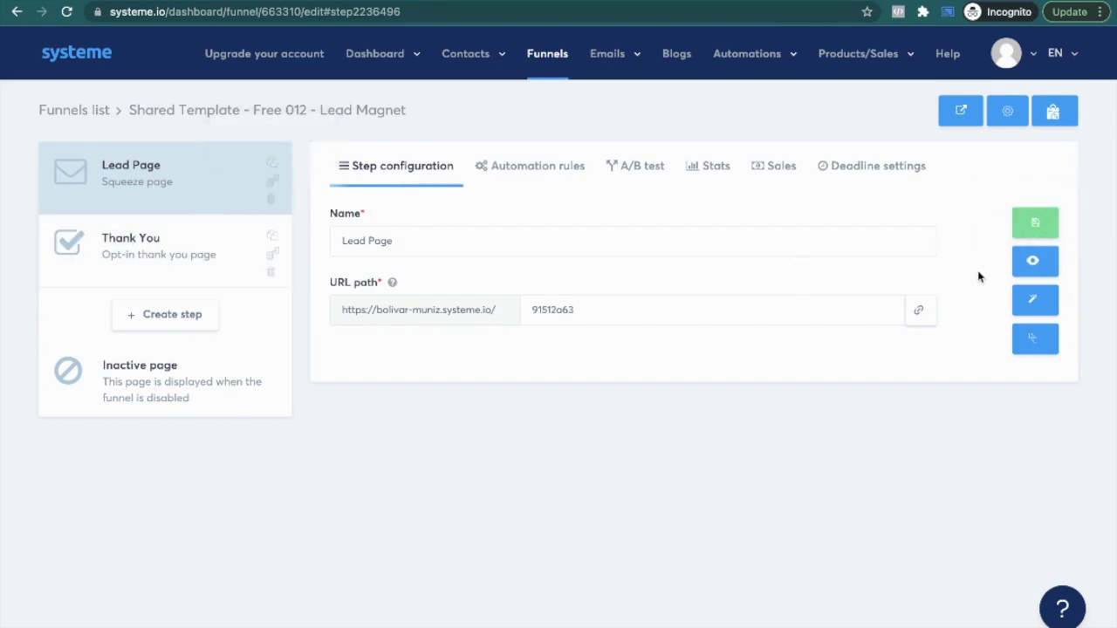
pyautogui.click(1021, 289)
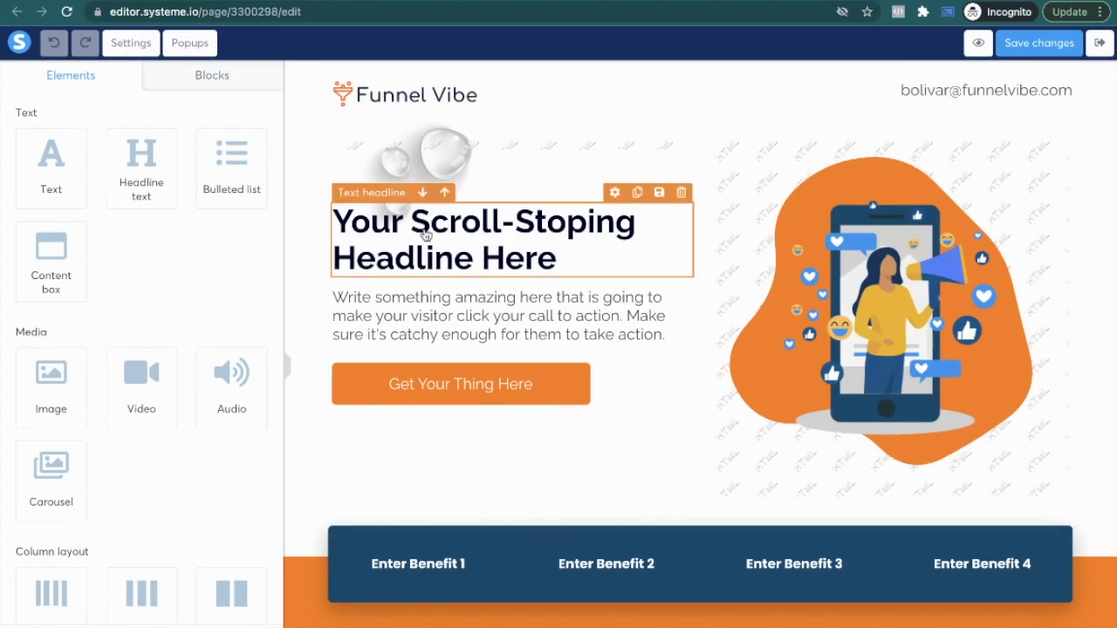
# Step: Make the 'Get Your Thing Here' call-to-action button's background red
pyautogui.click(421, 388)
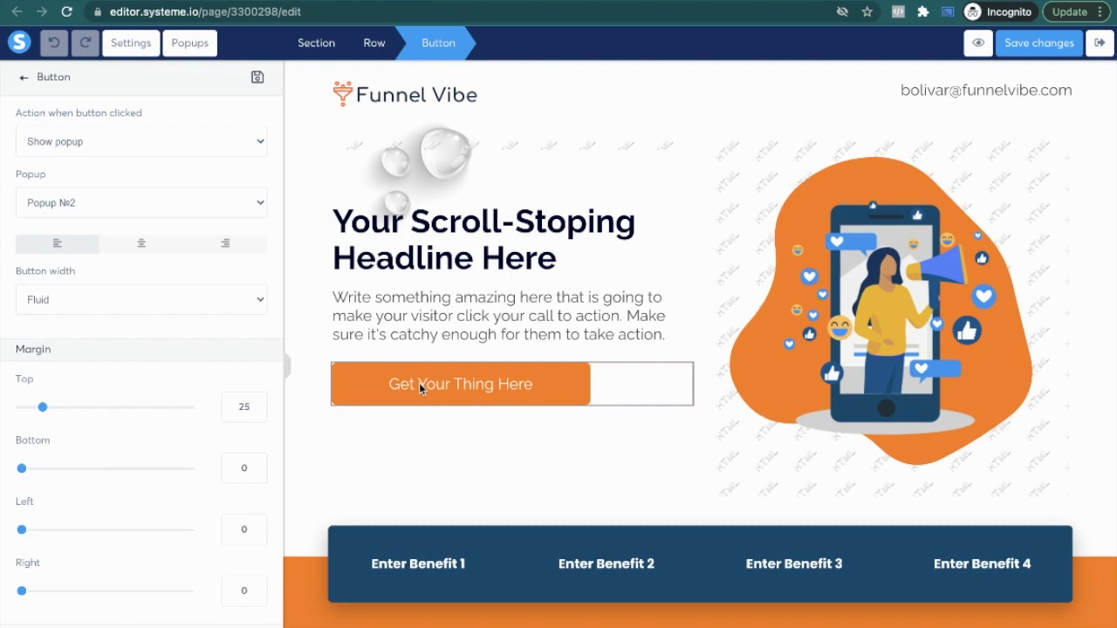
pyautogui.scroll(-10, 75, 345)
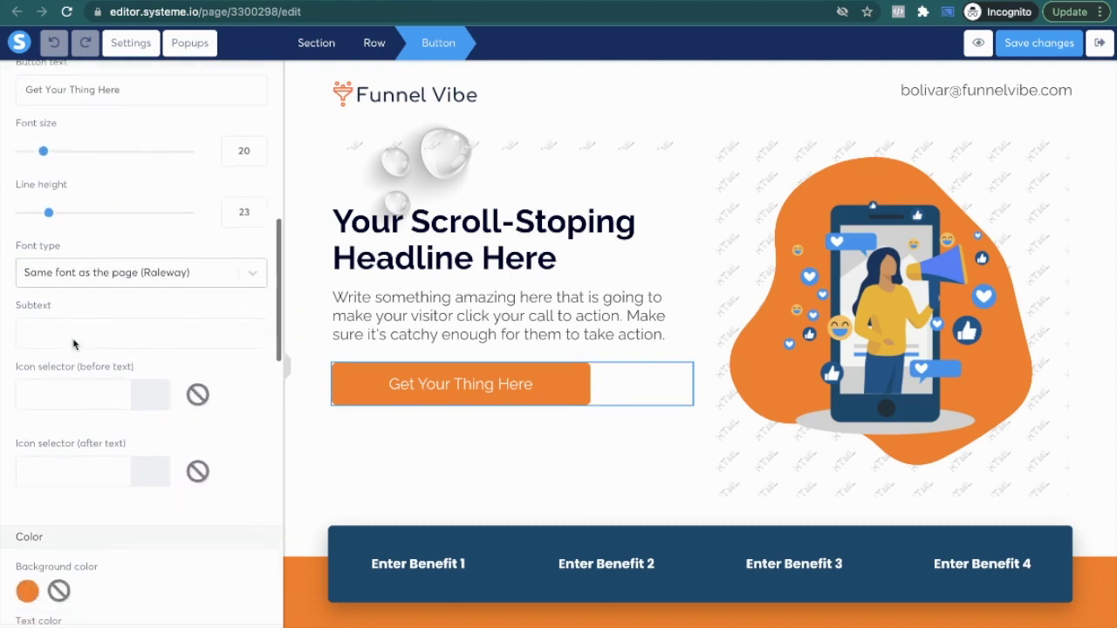
pyautogui.click(27, 329)
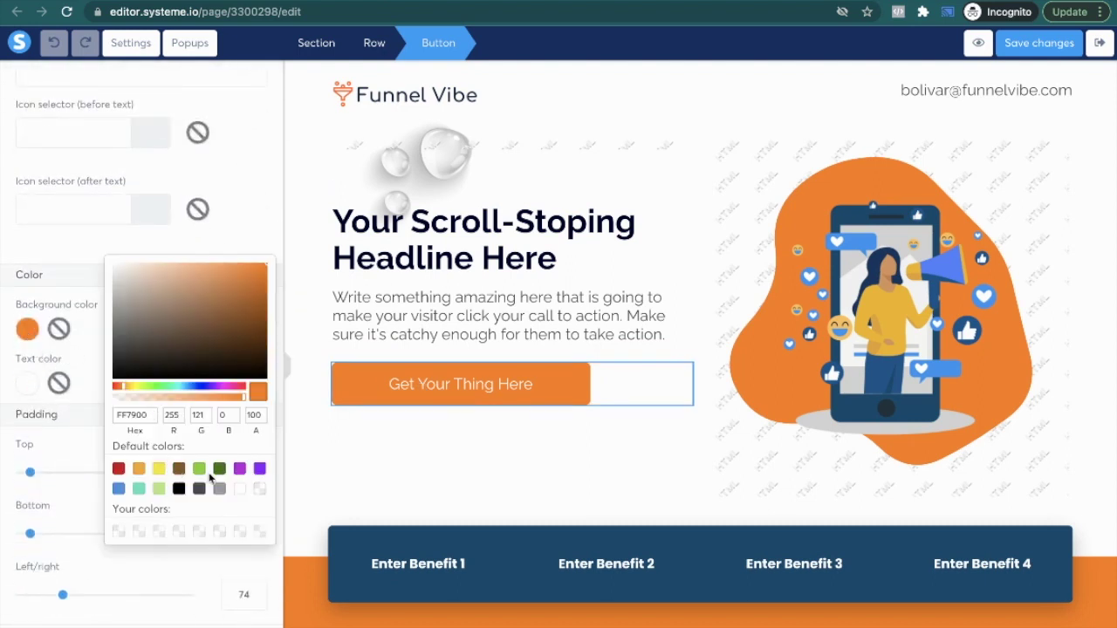
pyautogui.click(119, 469)
pyautogui.click(357, 464)
pyautogui.click(444, 483)
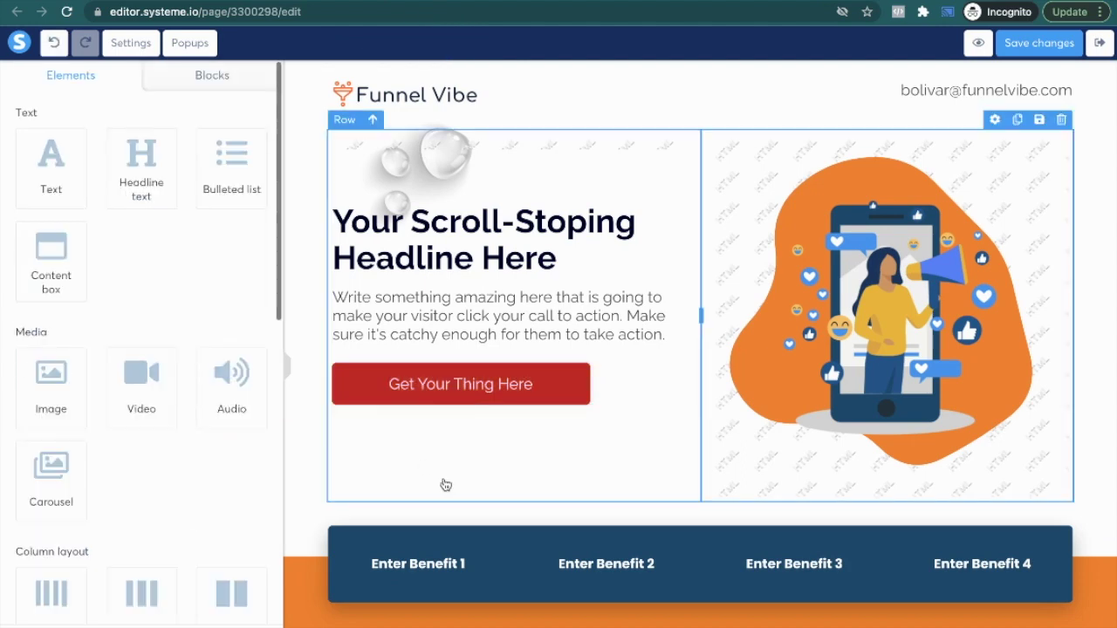
# Step: Change the orange Why You Need This section background to red
pyautogui.scroll(-3, 369, 528)
pyautogui.click(300, 355)
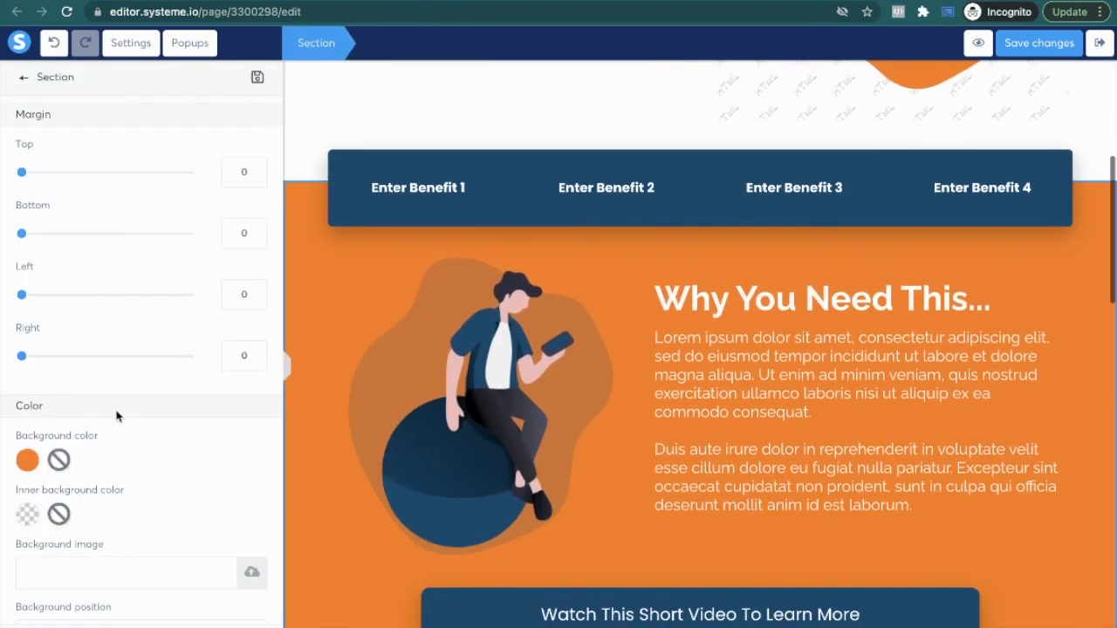
pyautogui.click(29, 460)
pyautogui.scroll(-2, 196, 521)
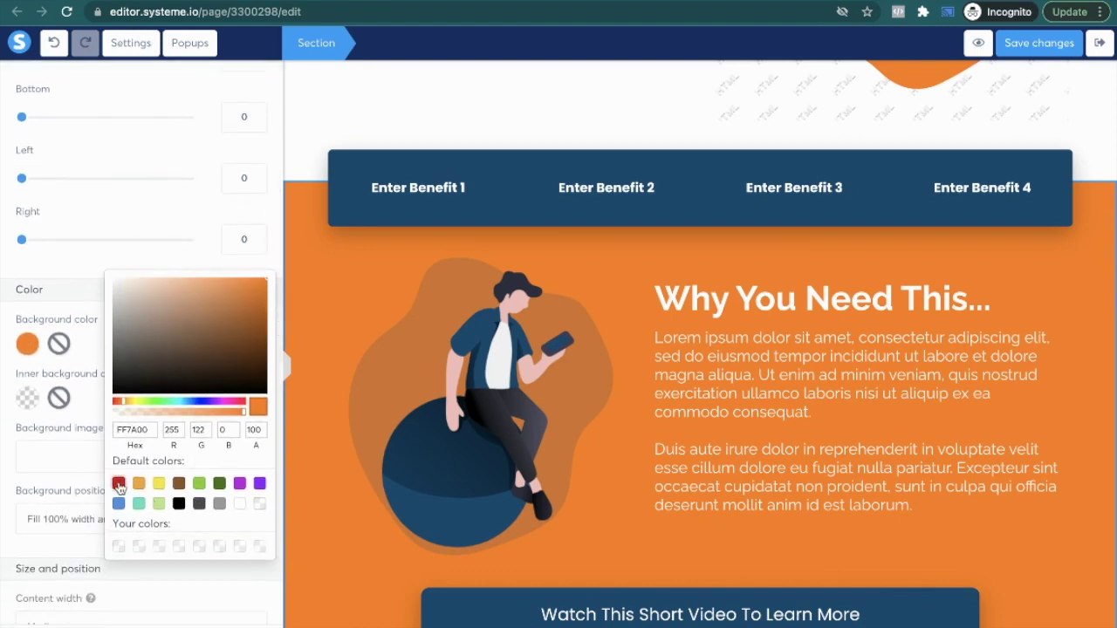
pyautogui.click(123, 485)
pyautogui.click(594, 382)
# Step: Turn the 'Get This Amazing Thing!' button background red
pyautogui.scroll(-2, 524, 419)
pyautogui.scroll(3, 393, 366)
pyautogui.scroll(-12, 397, 401)
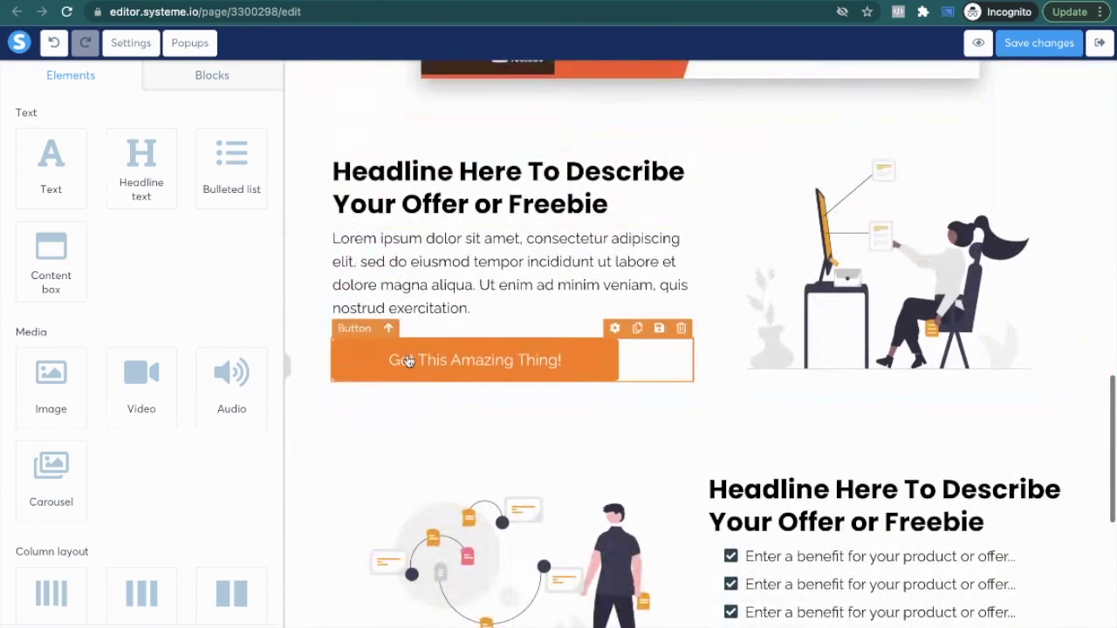
pyautogui.click(407, 362)
pyautogui.scroll(-10, 59, 427)
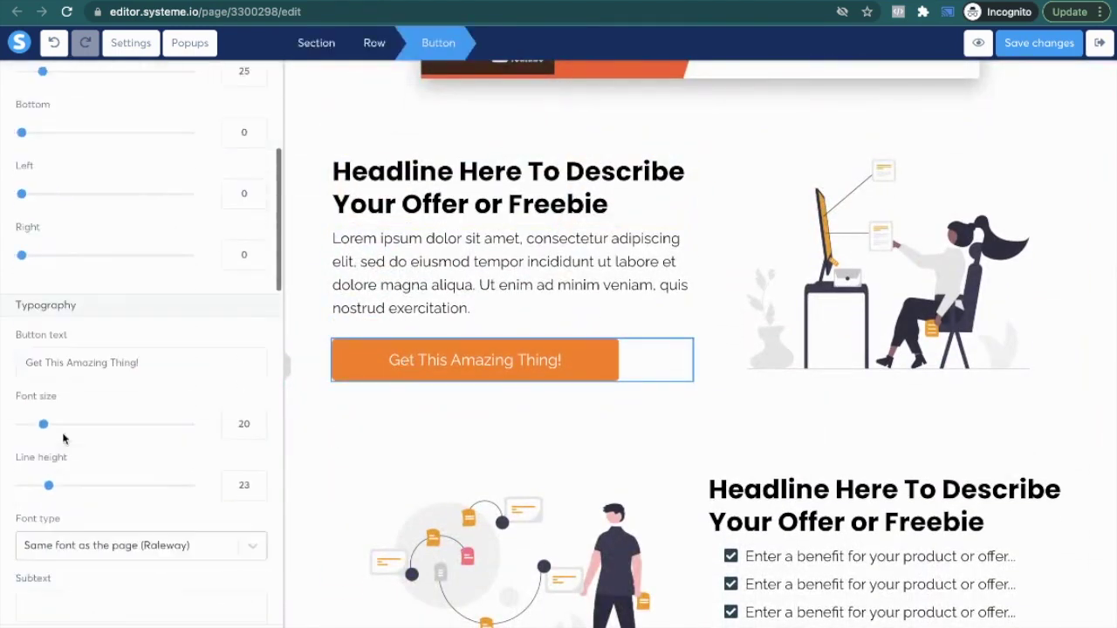
pyautogui.click(28, 150)
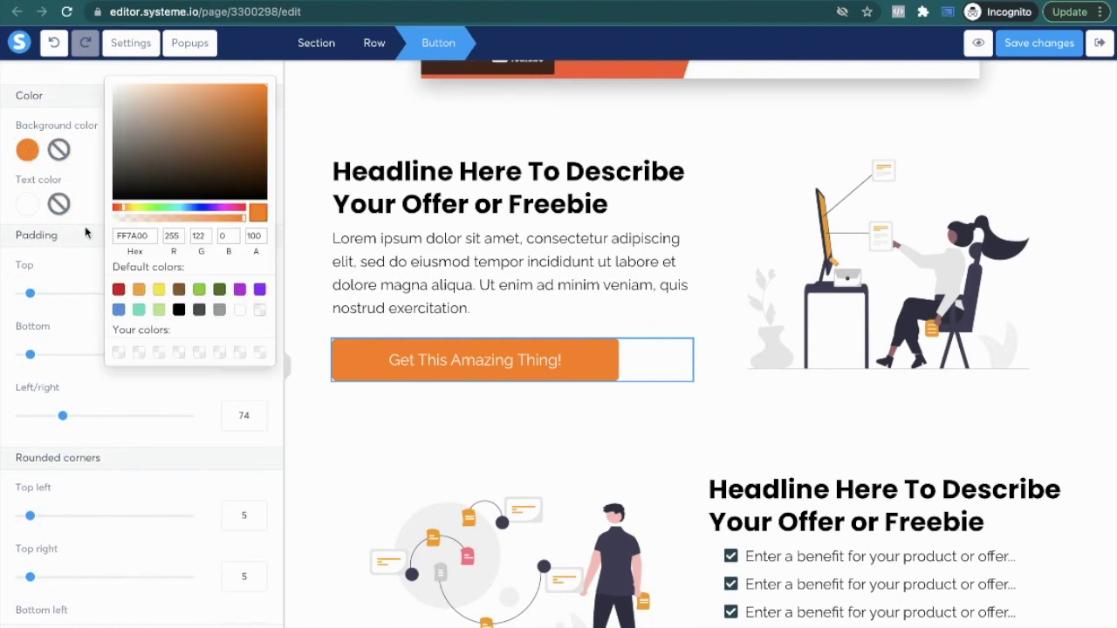
pyautogui.click(119, 290)
pyautogui.click(479, 218)
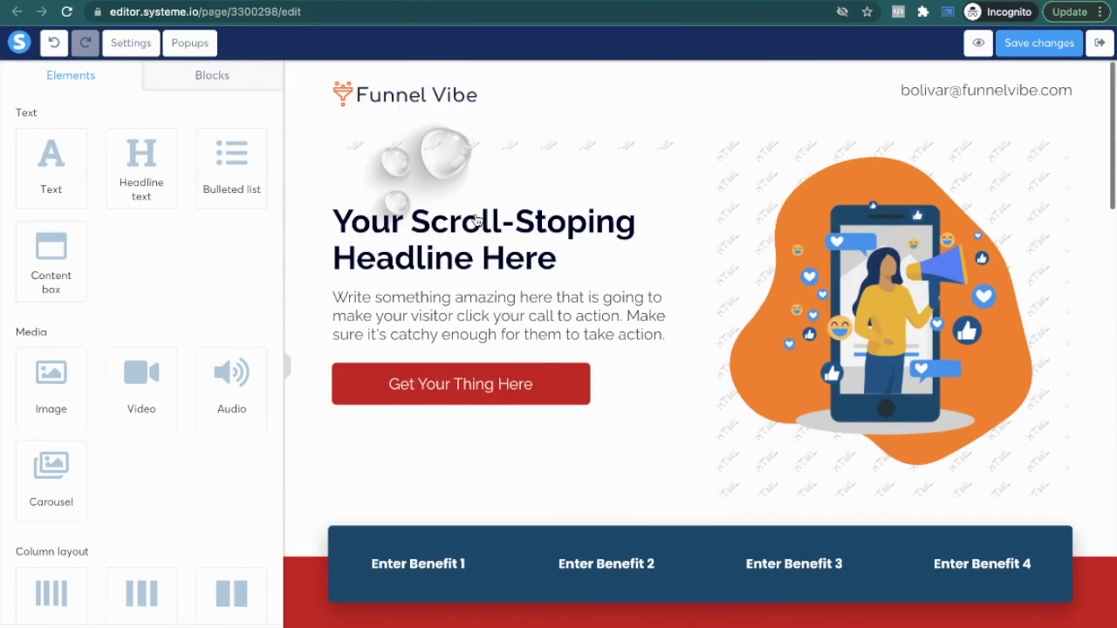
pyautogui.click(812, 161)
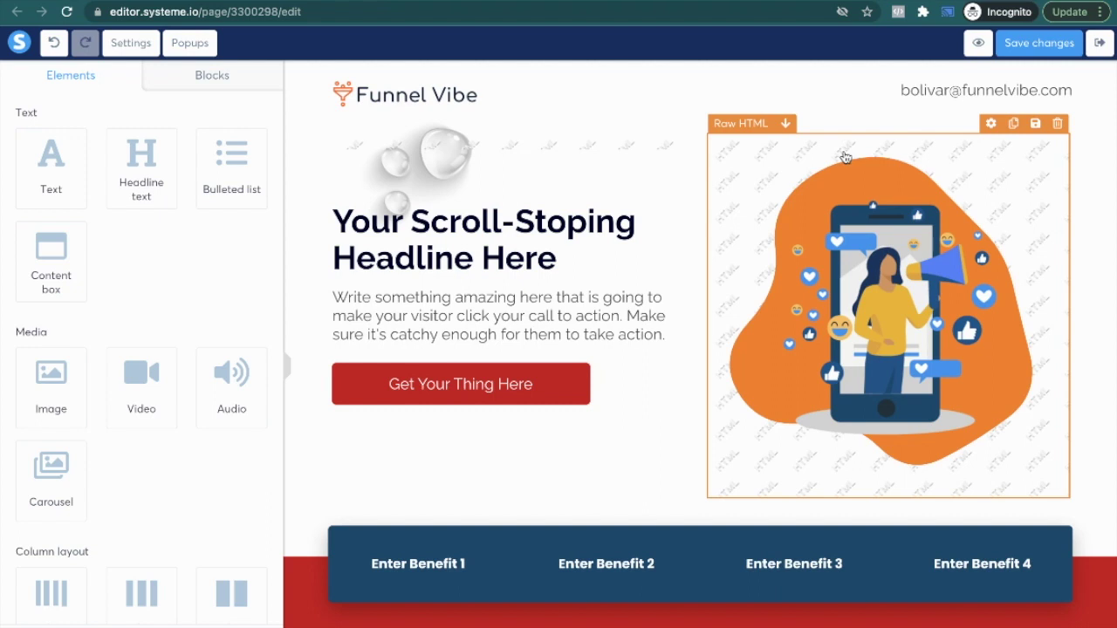
# Step: Look over the hero illustration's Raw HTML code, closing it unchanged
pyautogui.click(740, 124)
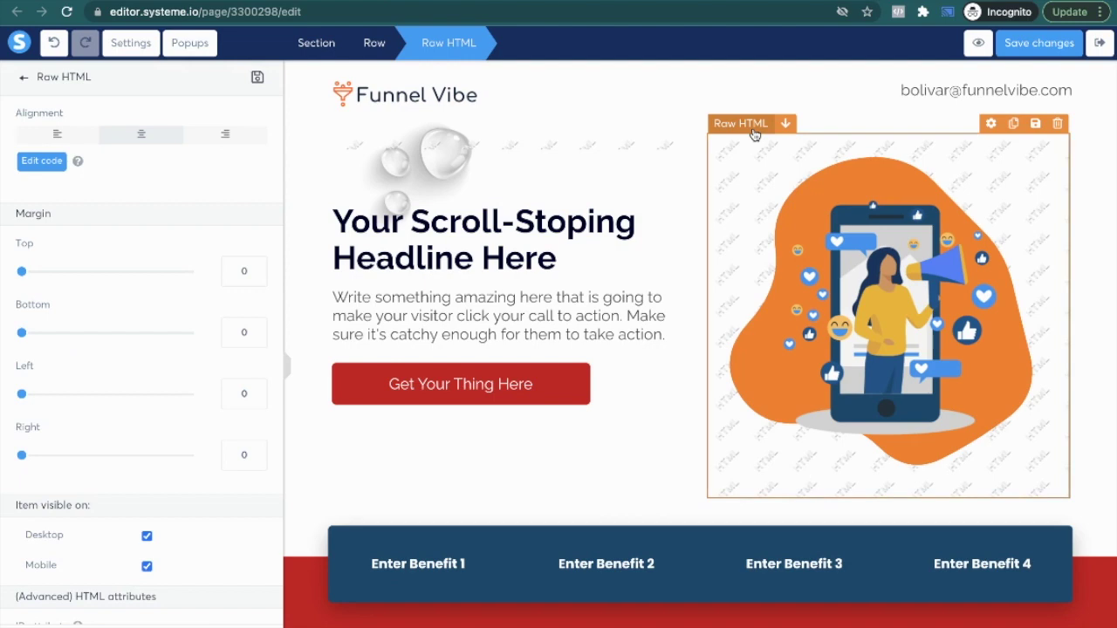
pyautogui.click(39, 162)
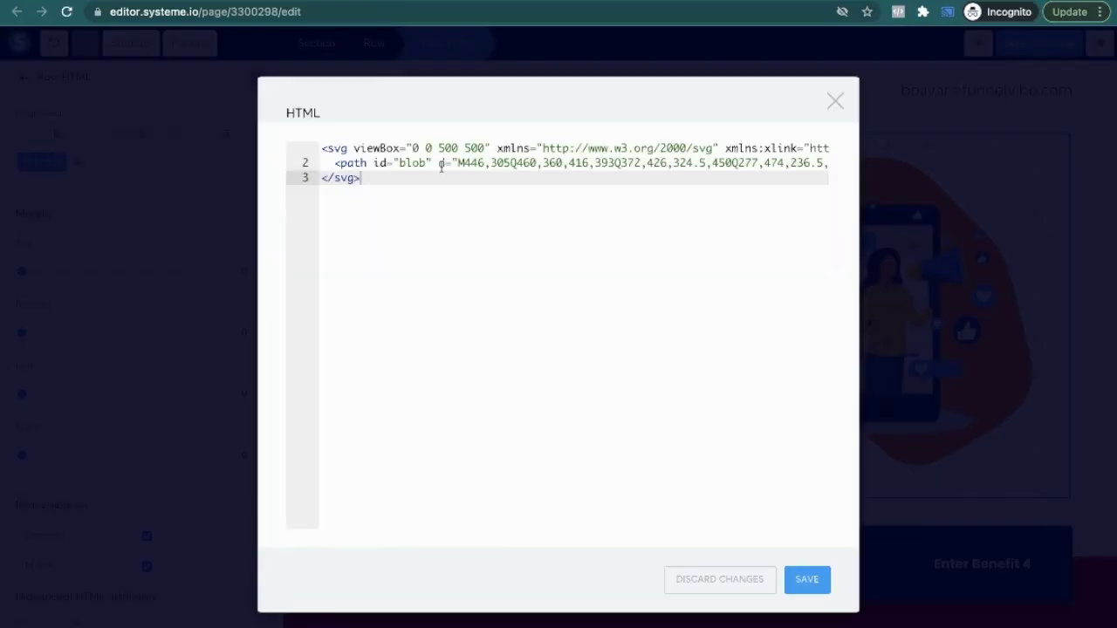
pyautogui.hscroll(10, 439, 167)
pyautogui.click(837, 105)
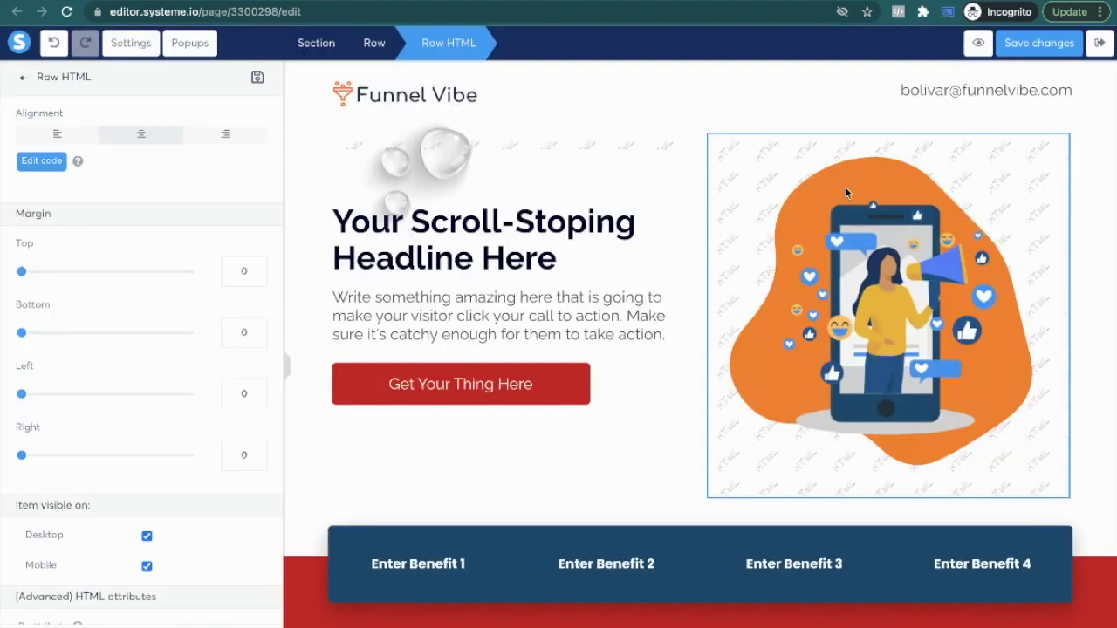
pyautogui.press('Escape')
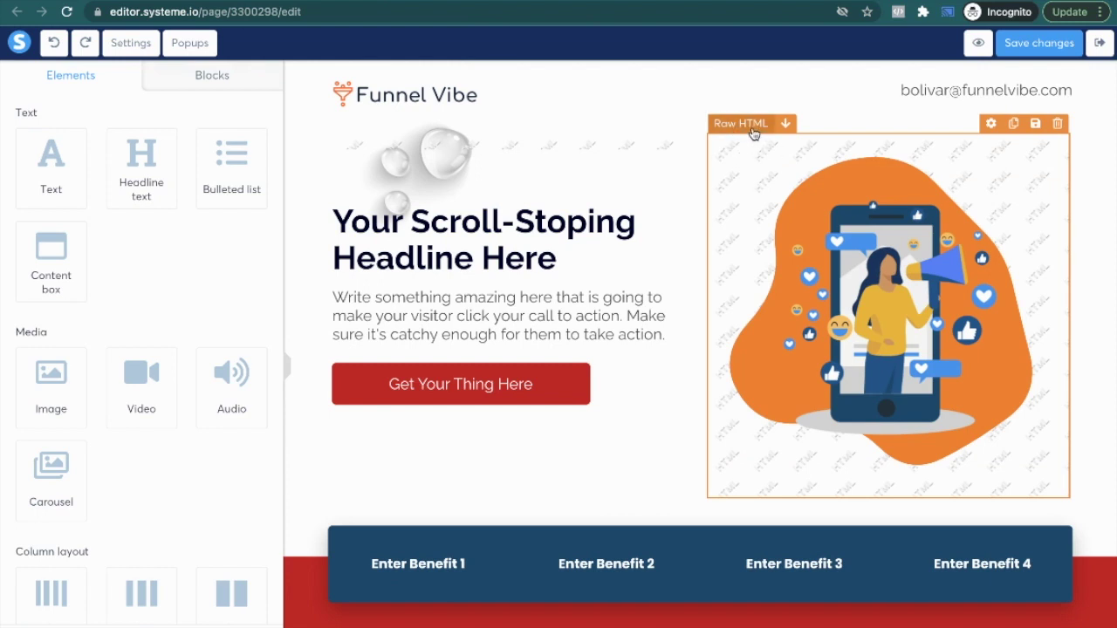
# Step: Replace the SVG fill #FF7A00 with #D10118 in the HTML block and save the code
pyautogui.click(755, 132)
pyautogui.click(51, 168)
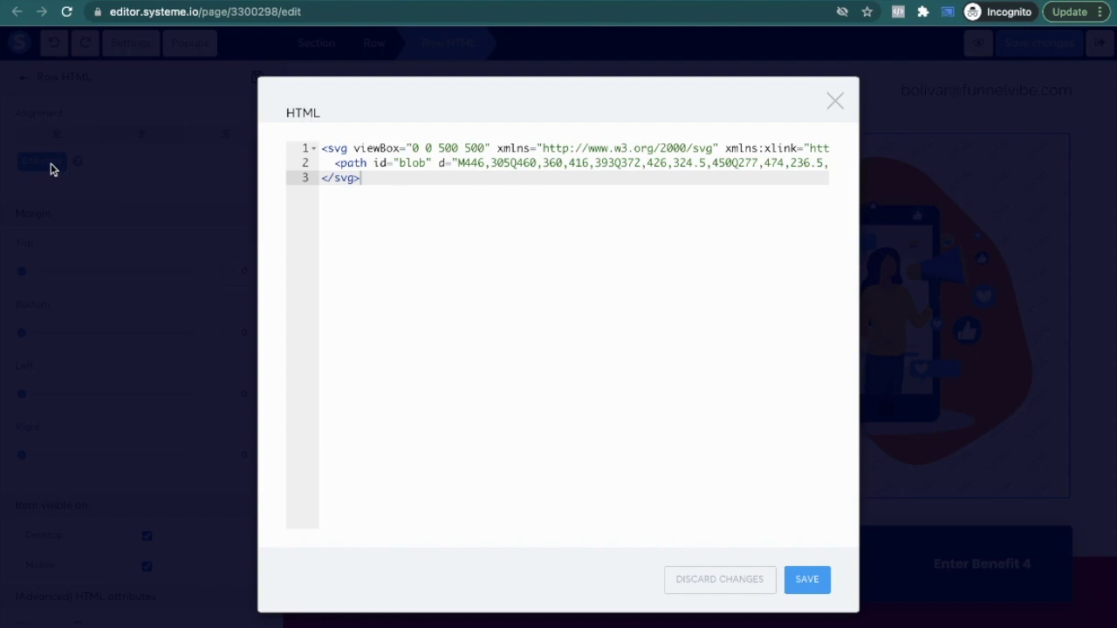
pyautogui.hscroll(10, 523, 159)
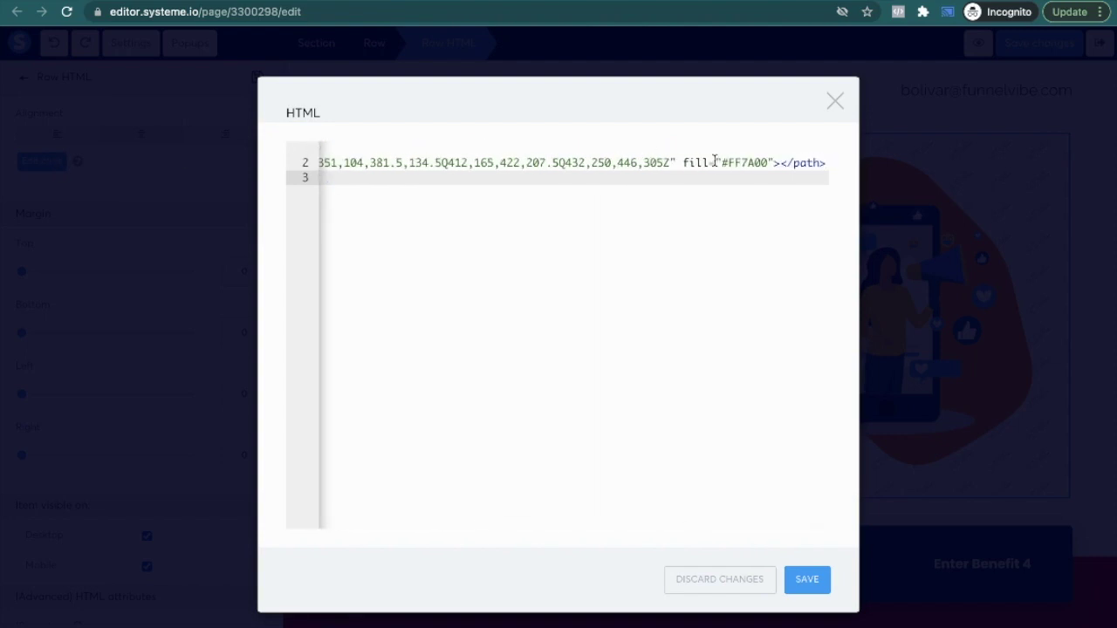
pyautogui.moveTo(687, 163); pyautogui.dragTo(762, 163)
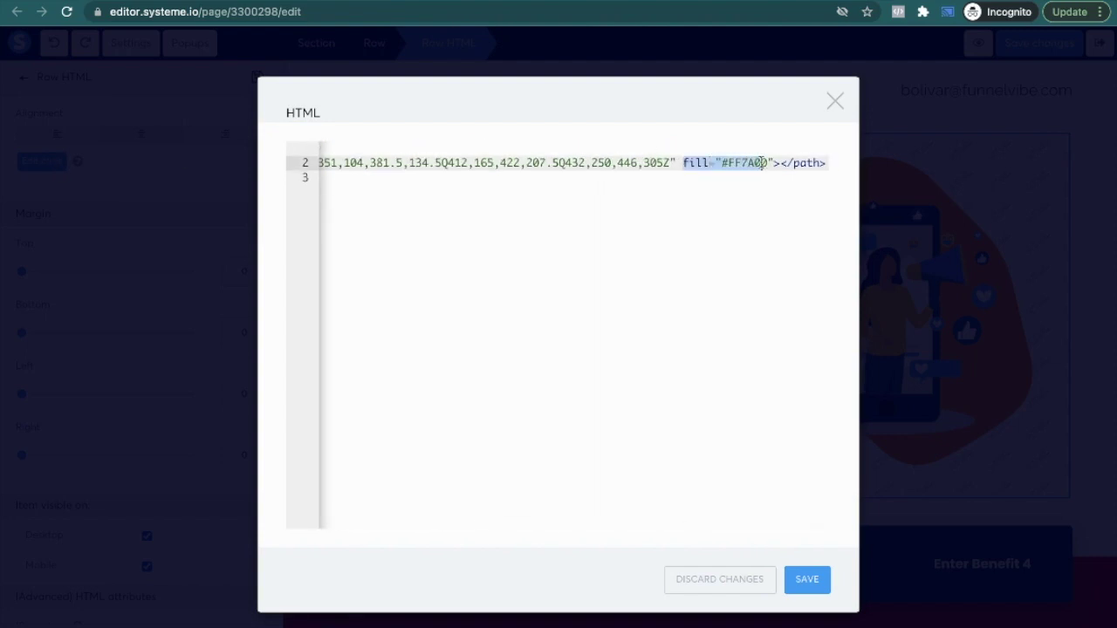
pyautogui.click(768, 163)
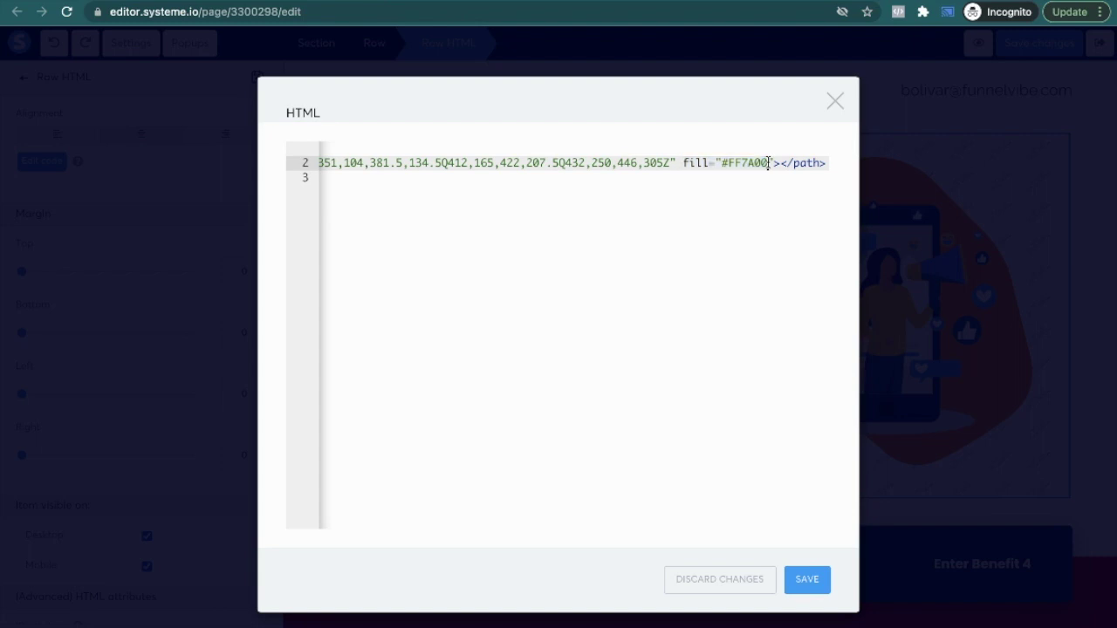
pyautogui.doubleClick(744, 163)
pyautogui.write('D10118')
pyautogui.click(811, 583)
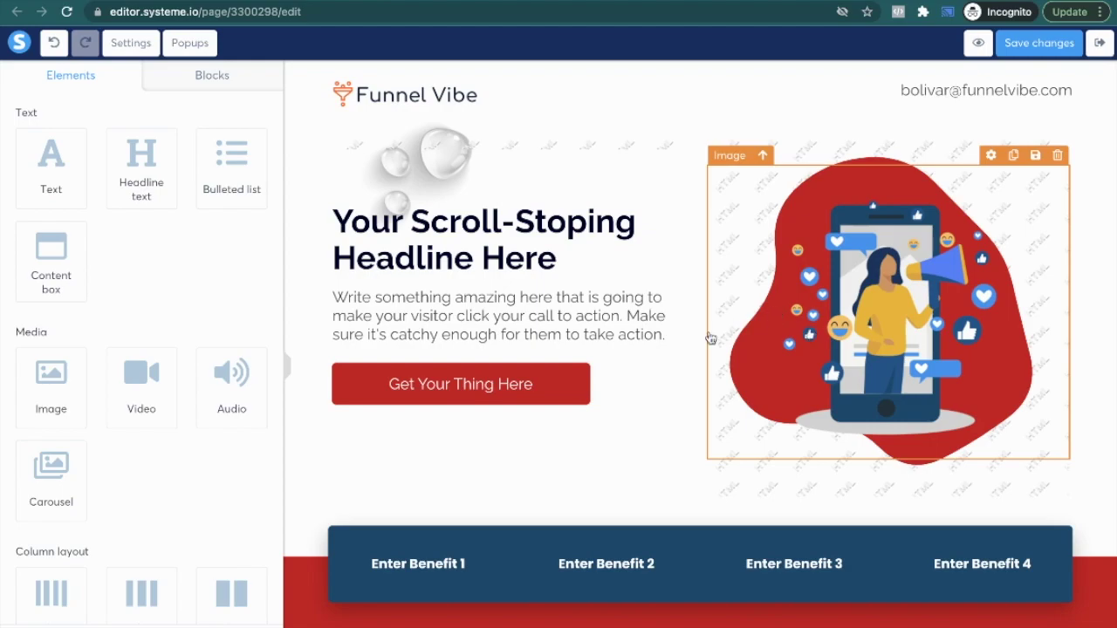
pyautogui.scroll(-10, 711, 338)
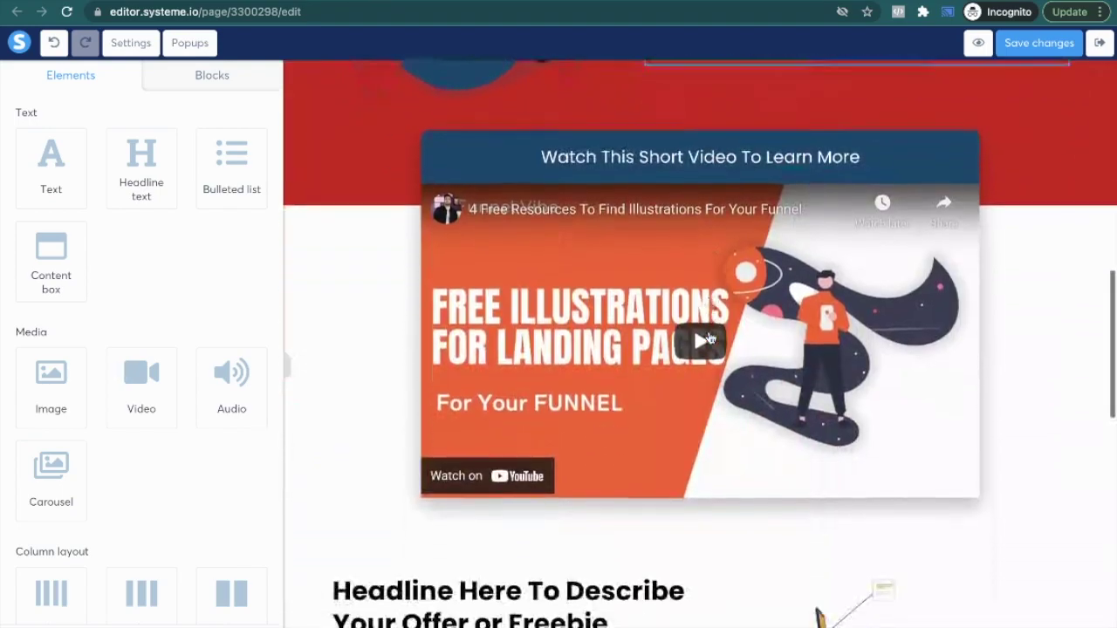
pyautogui.scroll(15, 711, 339)
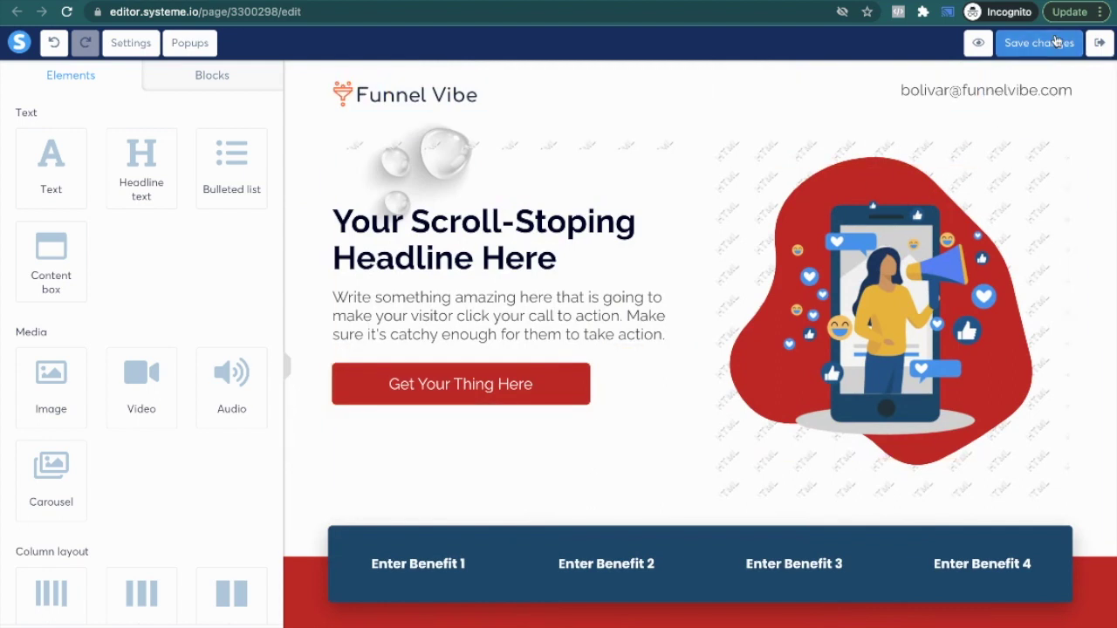
# Step: Save the page, then retitle the hero headline 'Your Lifechanging Headline'
pyautogui.click(1038, 43)
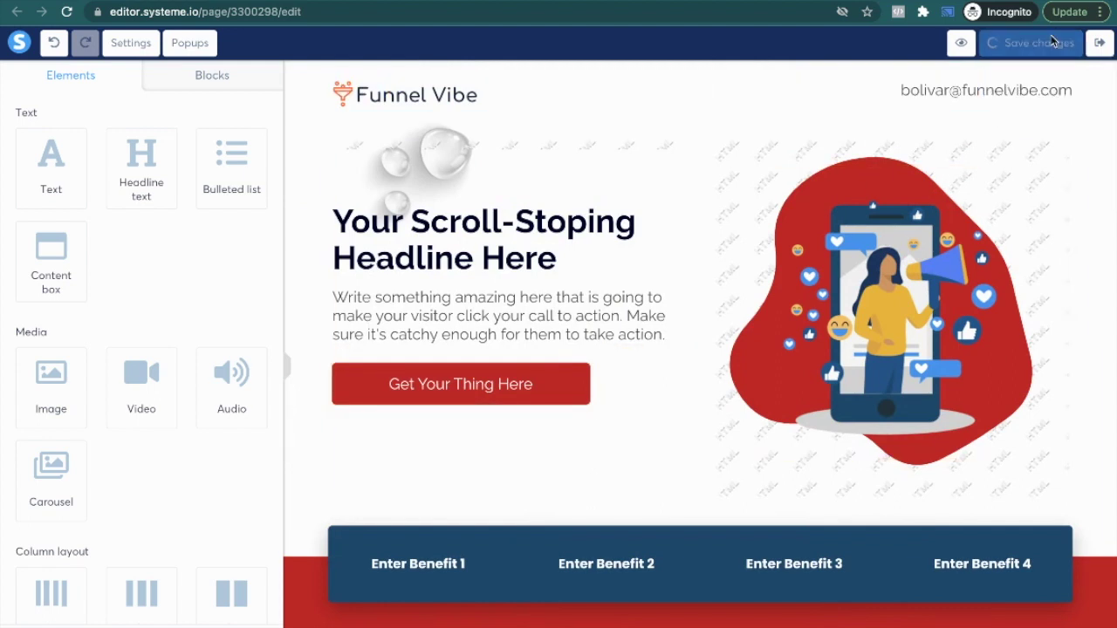
pyautogui.tripleClick(476, 259)
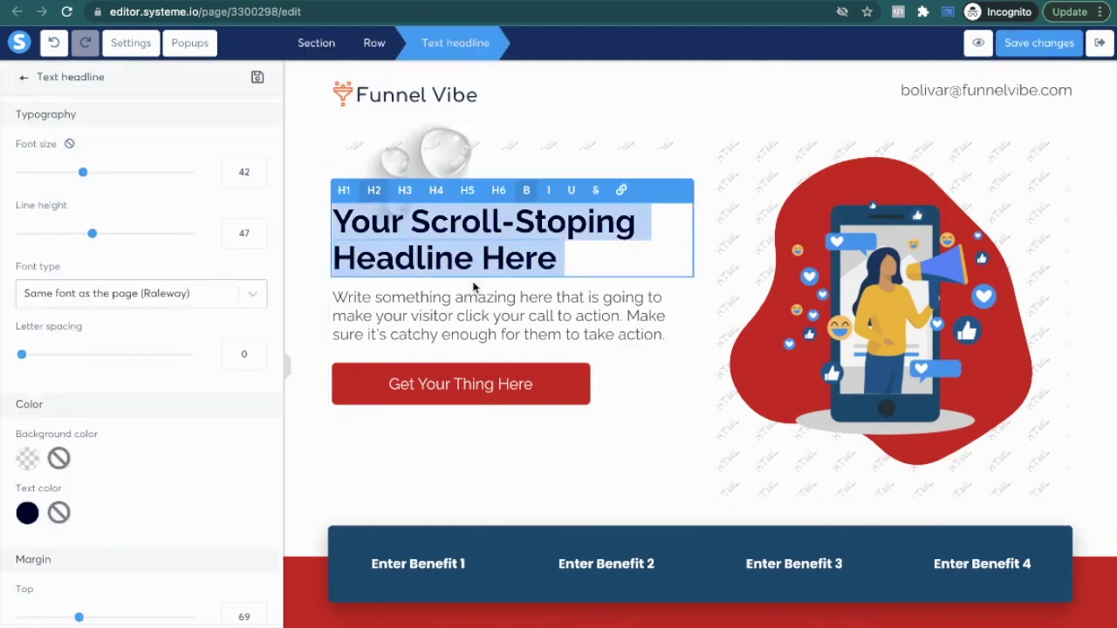
pyautogui.write('Your LIfe')
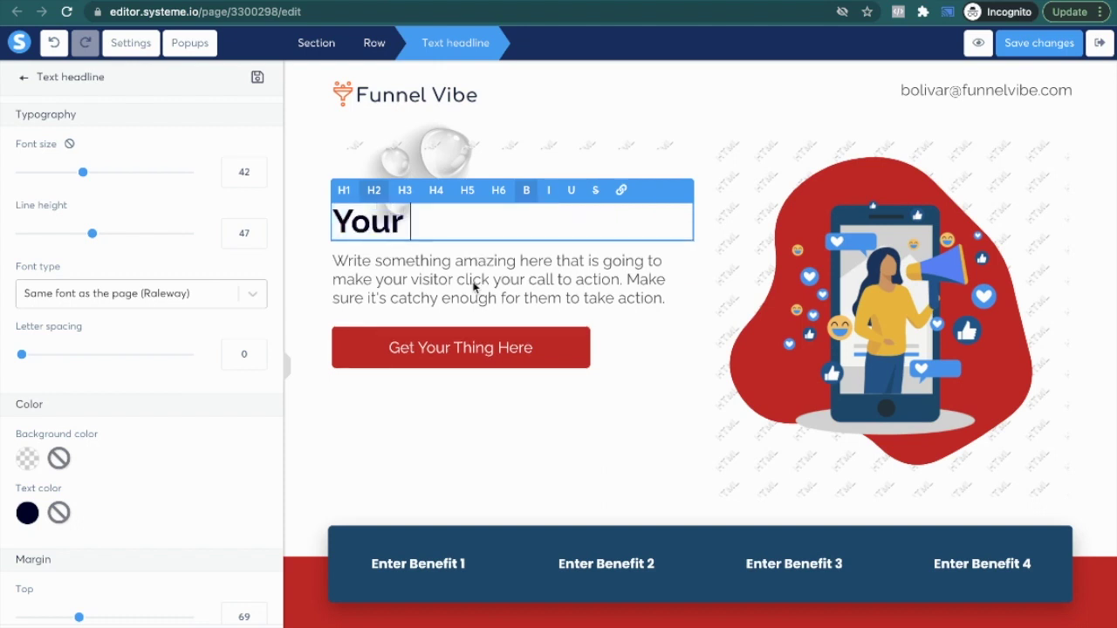
pyautogui.press('BackSpace')
pyautogui.press('BackSpace')
pyautogui.press('BackSpace')
pyautogui.write('ife')
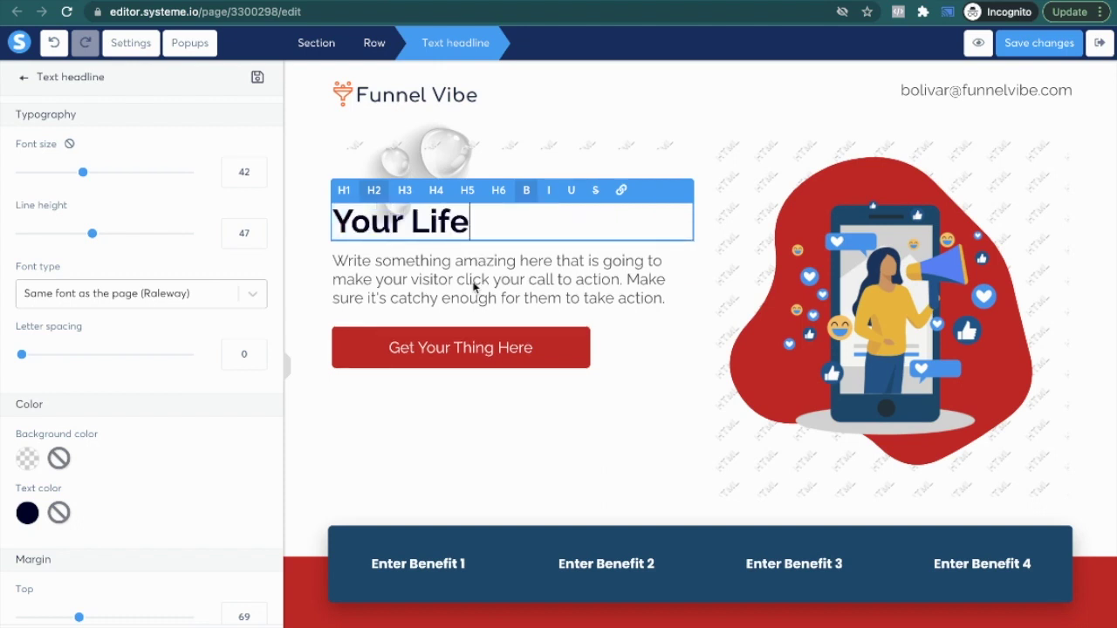
pyautogui.write('changing Headline')
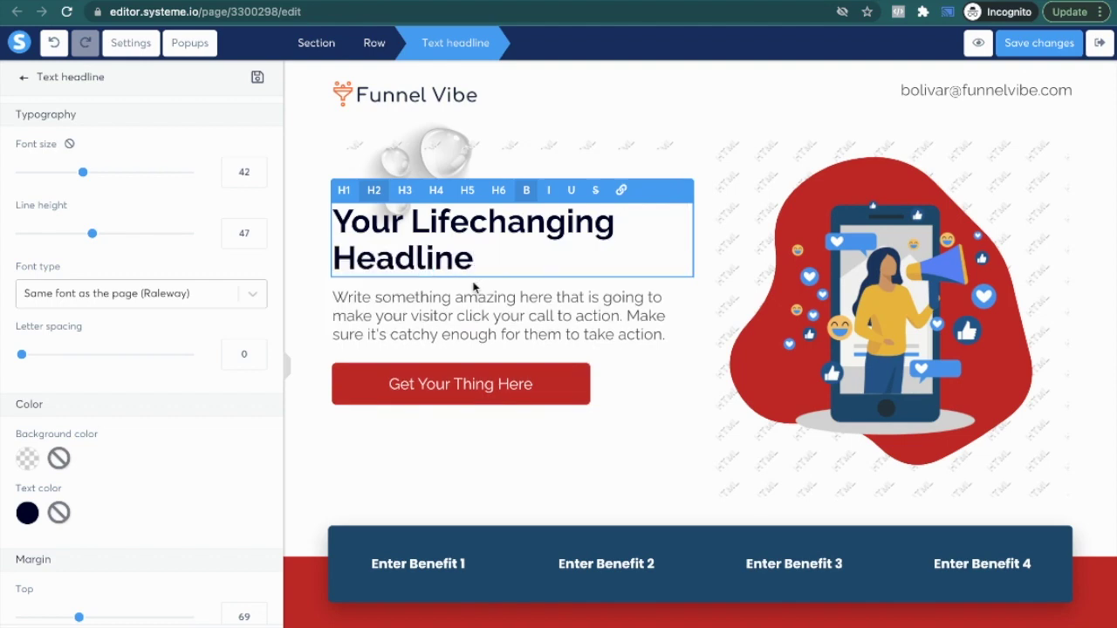
pyautogui.click(524, 342)
# Step: Review the updated page and exit the editor back to the funnel's Lead Page step
pyautogui.scroll(-5, 593, 436)
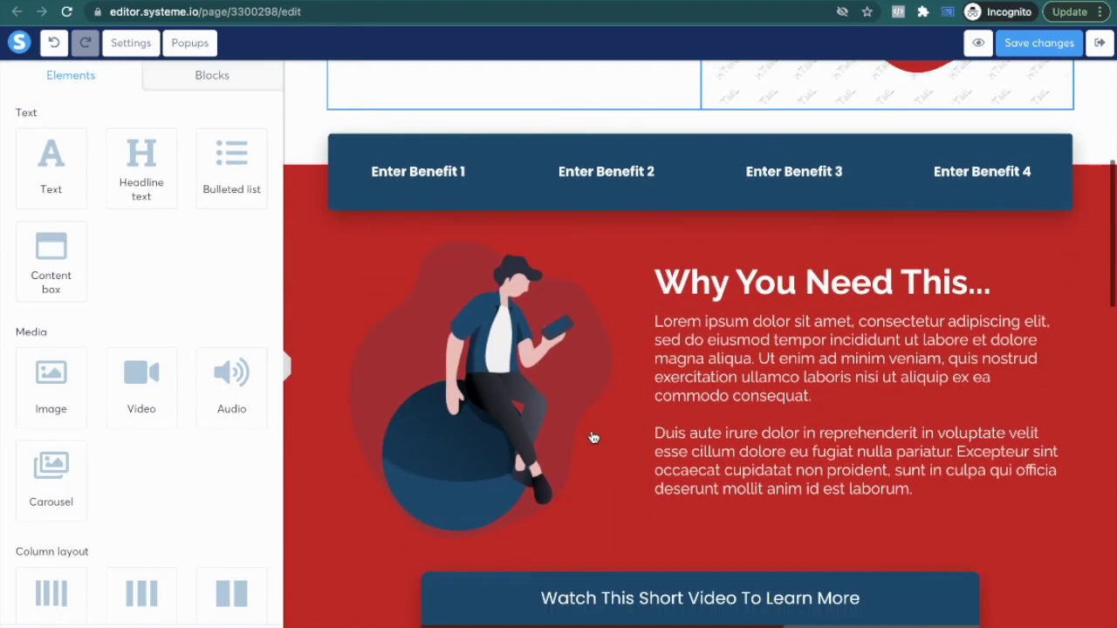
pyautogui.scroll(-15, 742, 503)
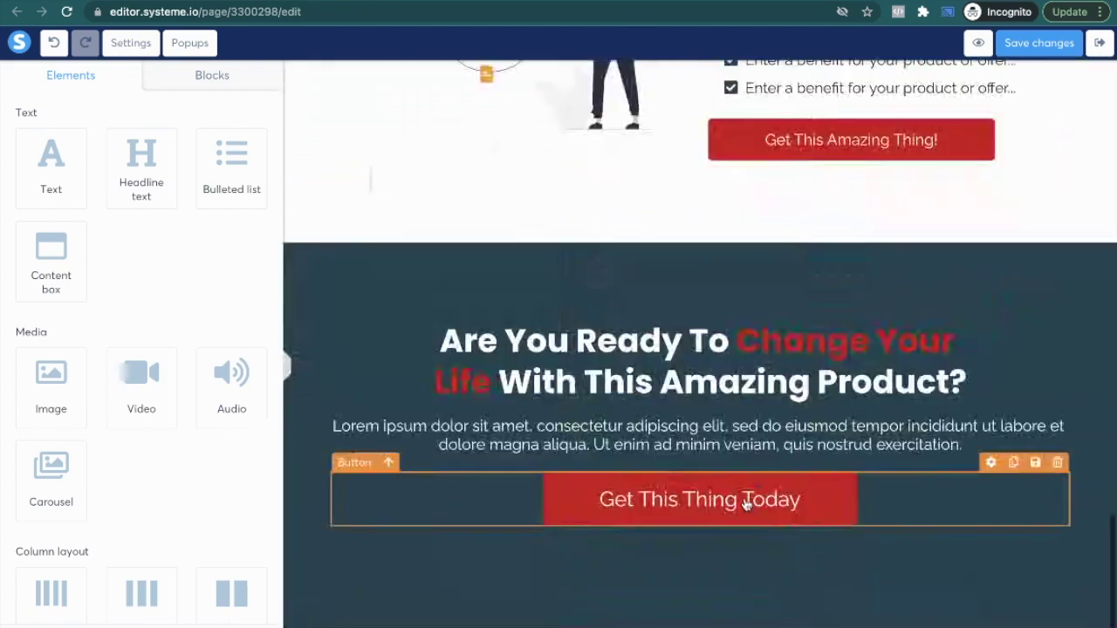
pyautogui.scroll(5, 742, 504)
pyautogui.scroll(5, 698, 349)
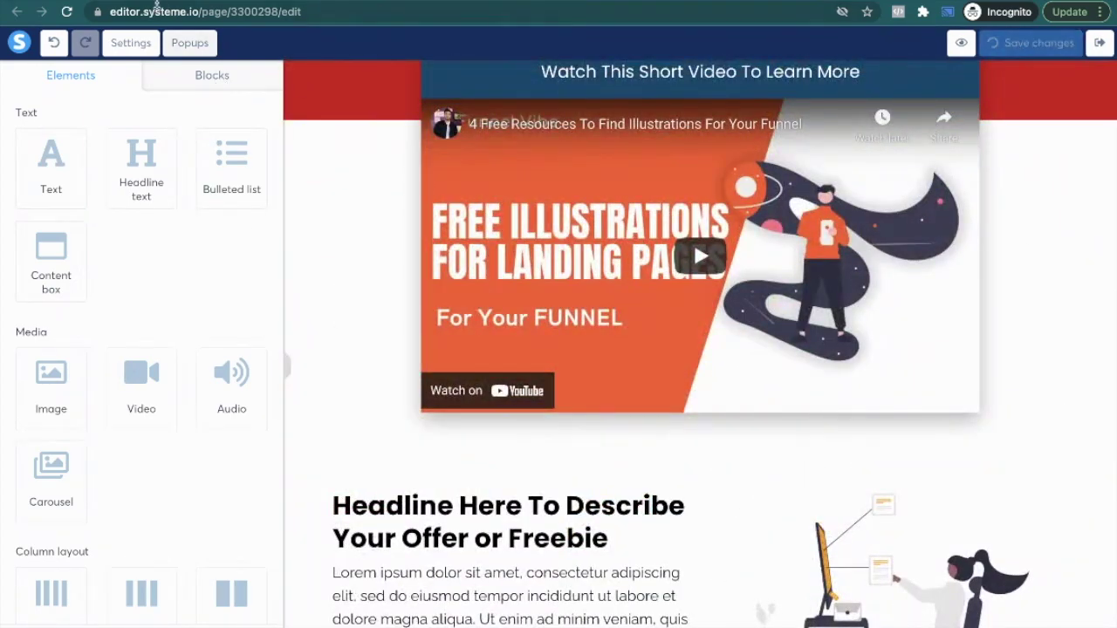
pyautogui.click(1100, 42)
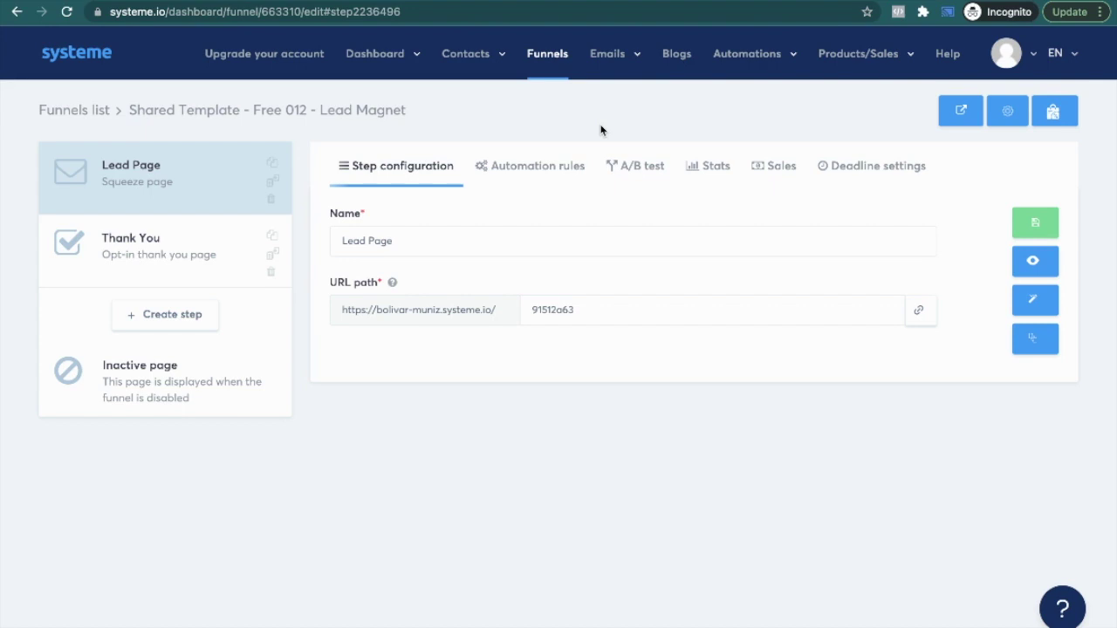
# Step: Create an email campaign named 'Email 1' under Emails > Campaigns and open its email list
pyautogui.moveTo(618, 64)
pyautogui.click(605, 109)
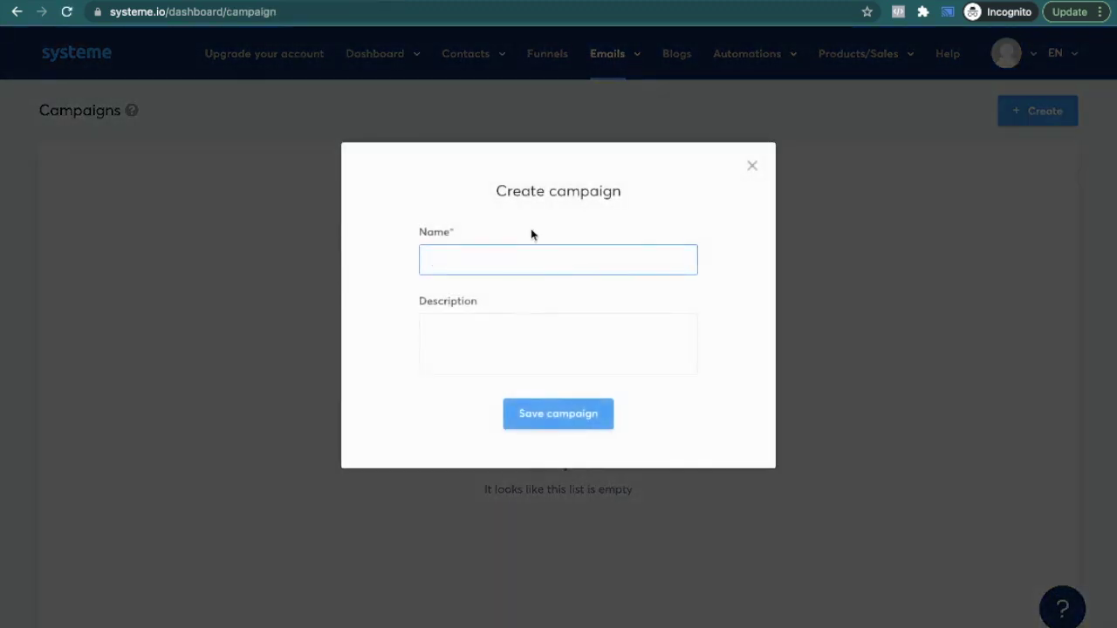
pyautogui.write('Email')
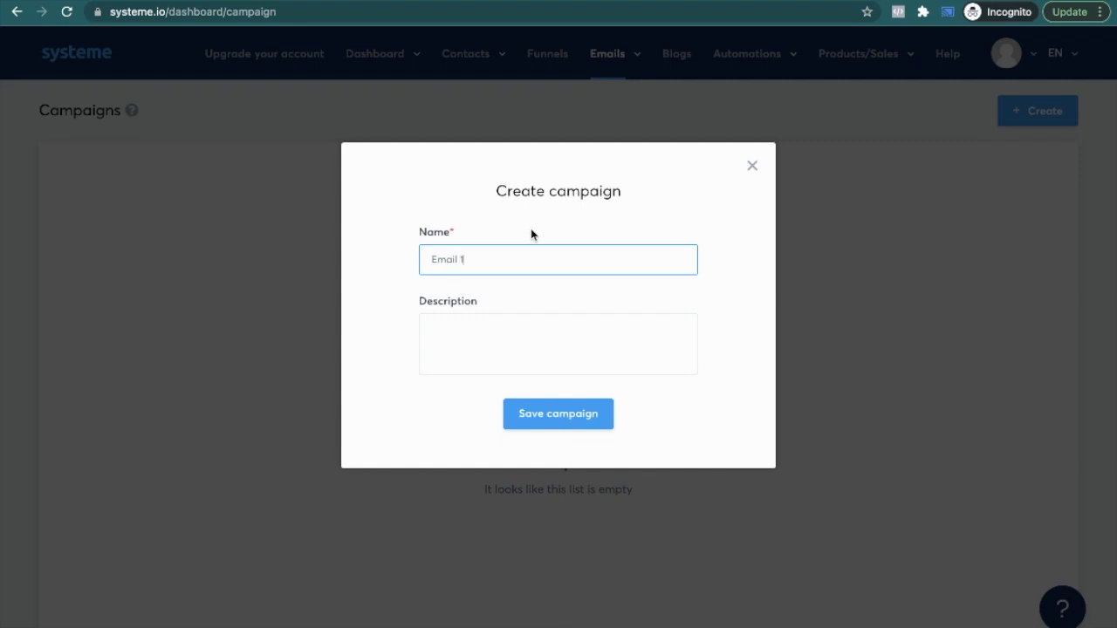
pyautogui.write(' 1')
pyautogui.click(540, 404)
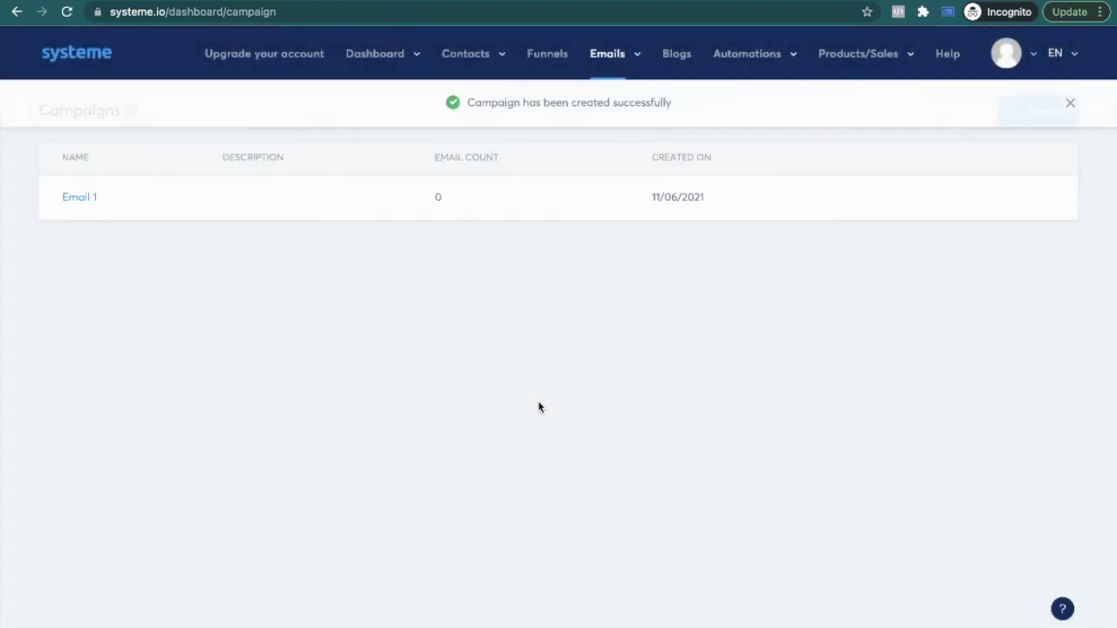
pyautogui.click(82, 200)
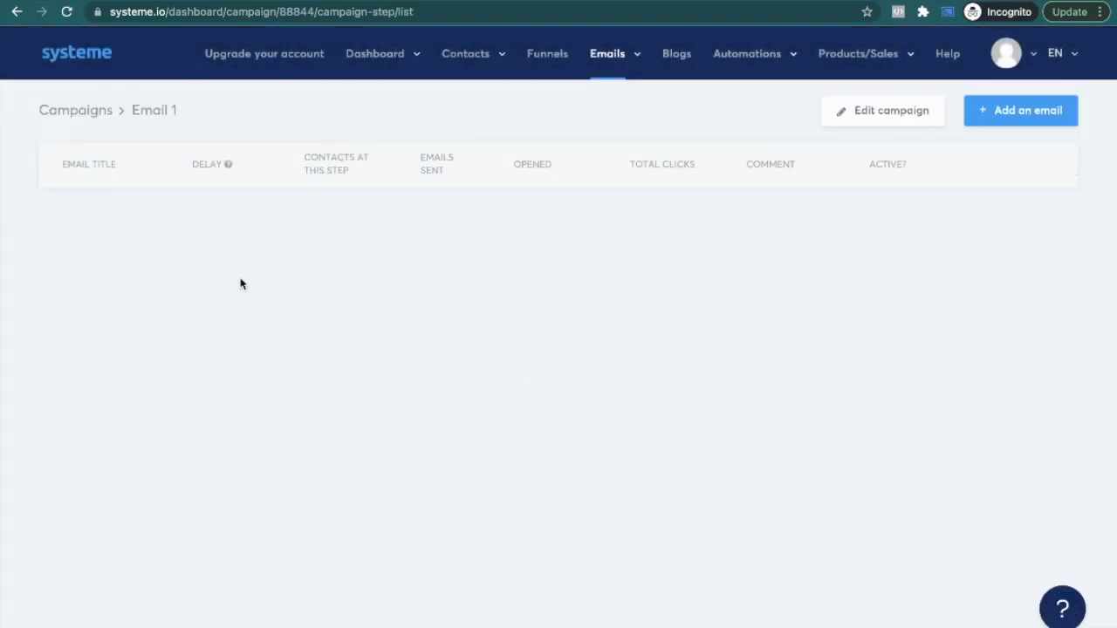
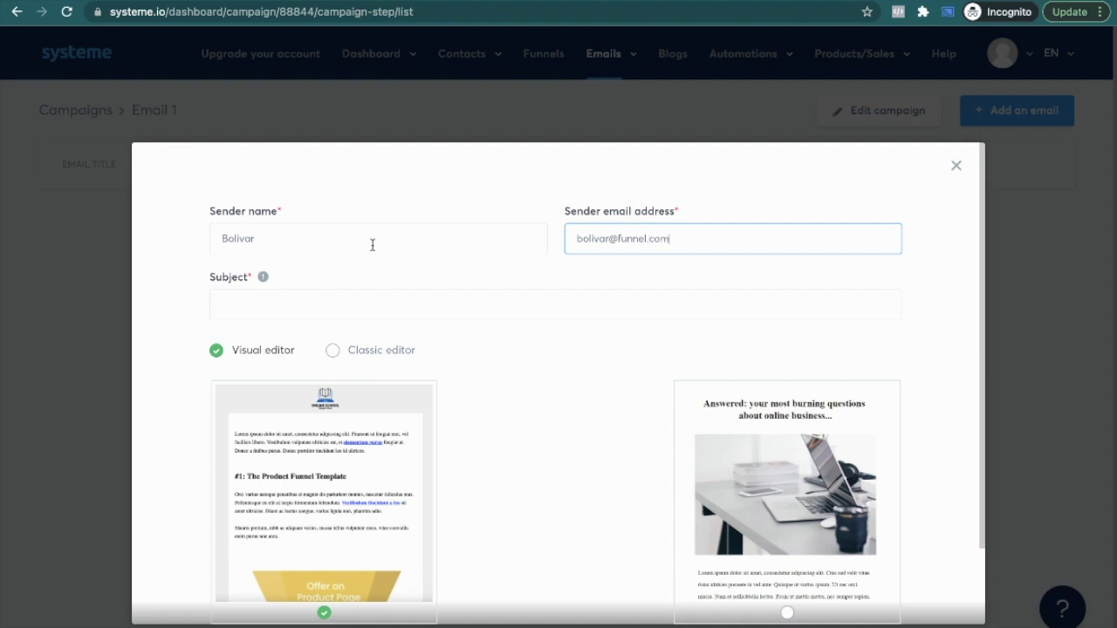
# Step: Locate the Email #1 subject line among the Funnel Vibe blog's email templates
pyautogui.click(247, 294)
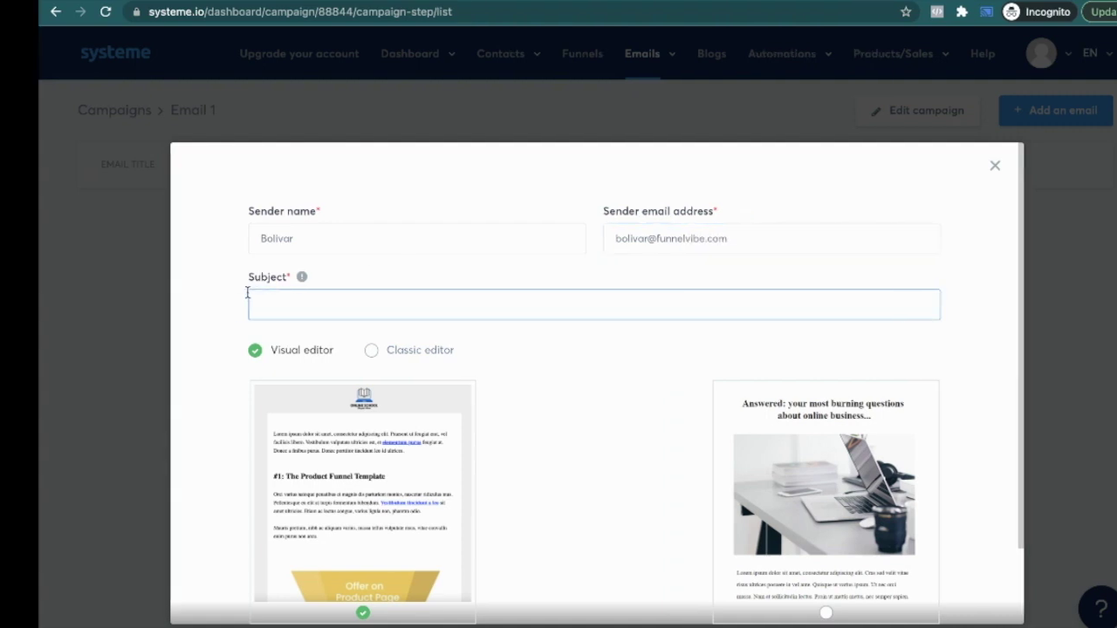
pyautogui.rightClick(249, 295)
pyautogui.click(299, 229)
pyautogui.hotkey('ctrl', 'Left')
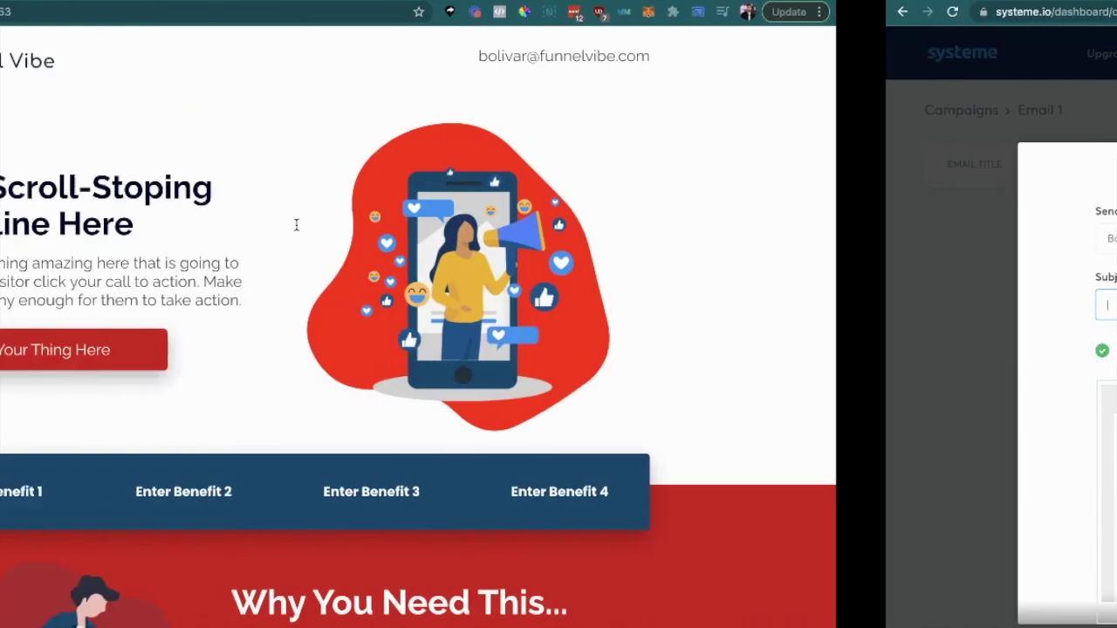
pyautogui.hotkey('ctrl', 'Right')
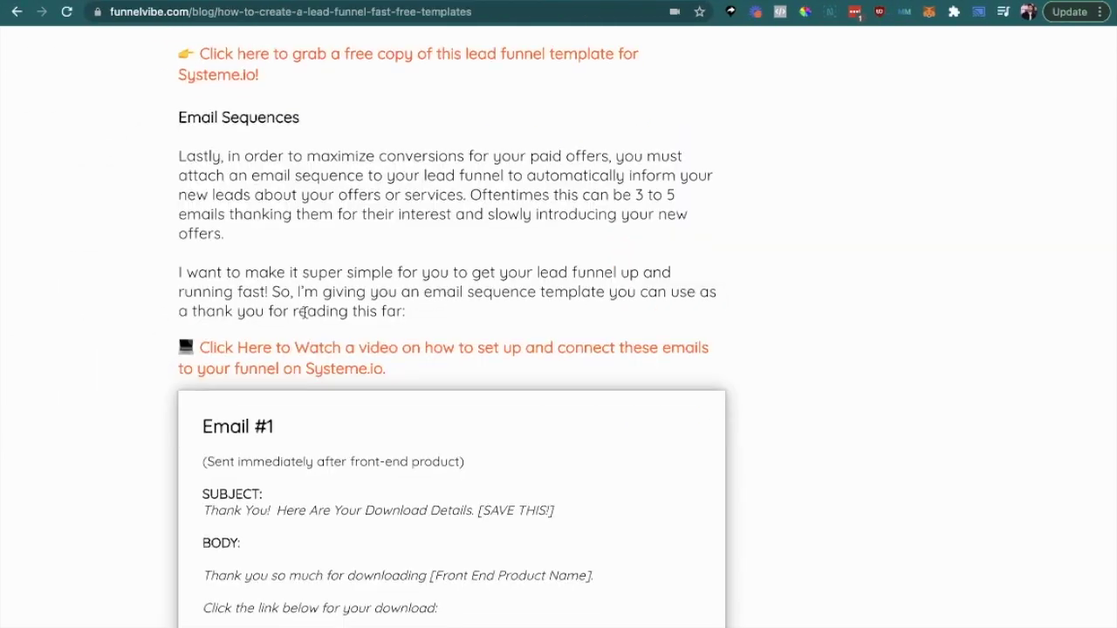
pyautogui.scroll(-5, 305, 314)
pyautogui.scroll(-2, 253, 314)
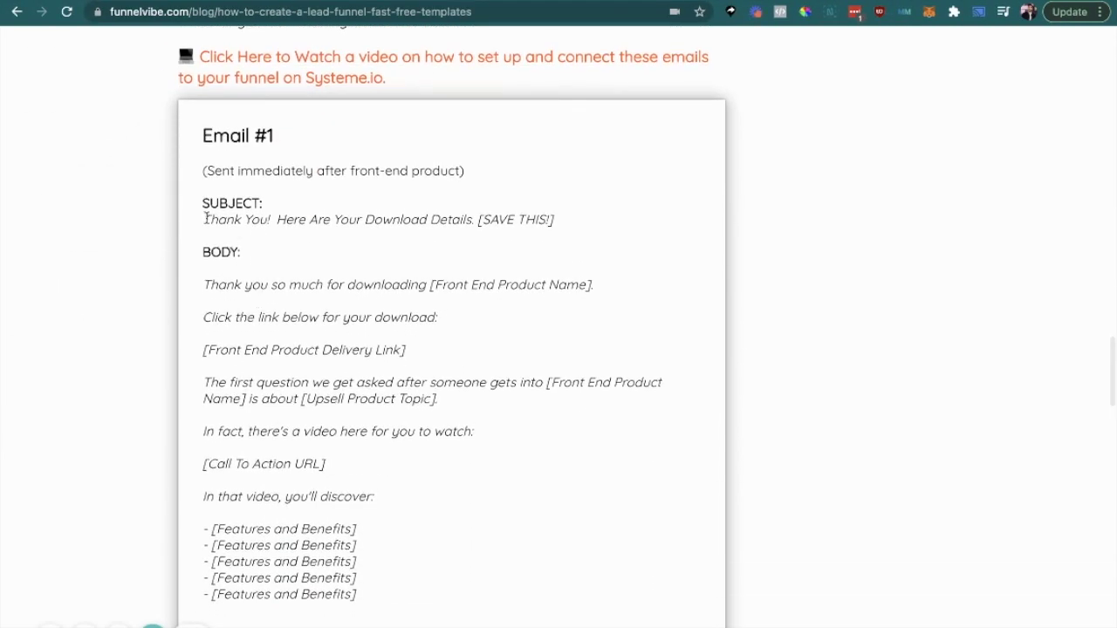
# Step: Paste 'Thank You! Here Are Your Download Details. [SAVE THIS!]' as the subject and choose the classic editor
pyautogui.tripleClick(431, 213)
pyautogui.hotkey('ctrl', 'Right')
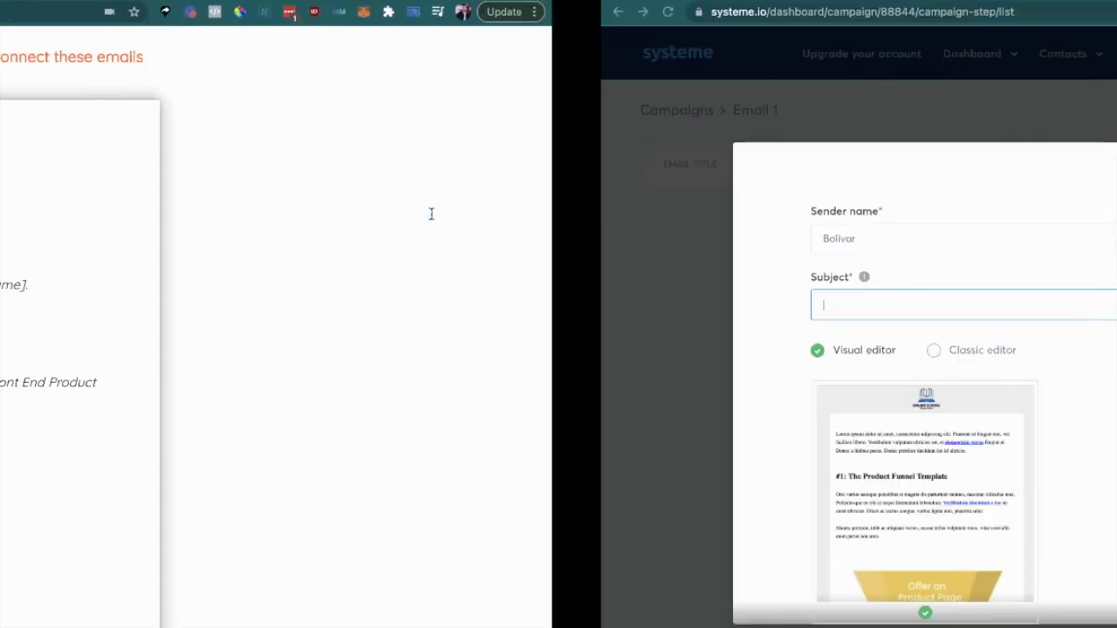
pyautogui.click(370, 303)
pyautogui.write('Thank You!  Here Are Your Download Details [SAVE THIS!]')
pyautogui.scroll(-1, 349, 331)
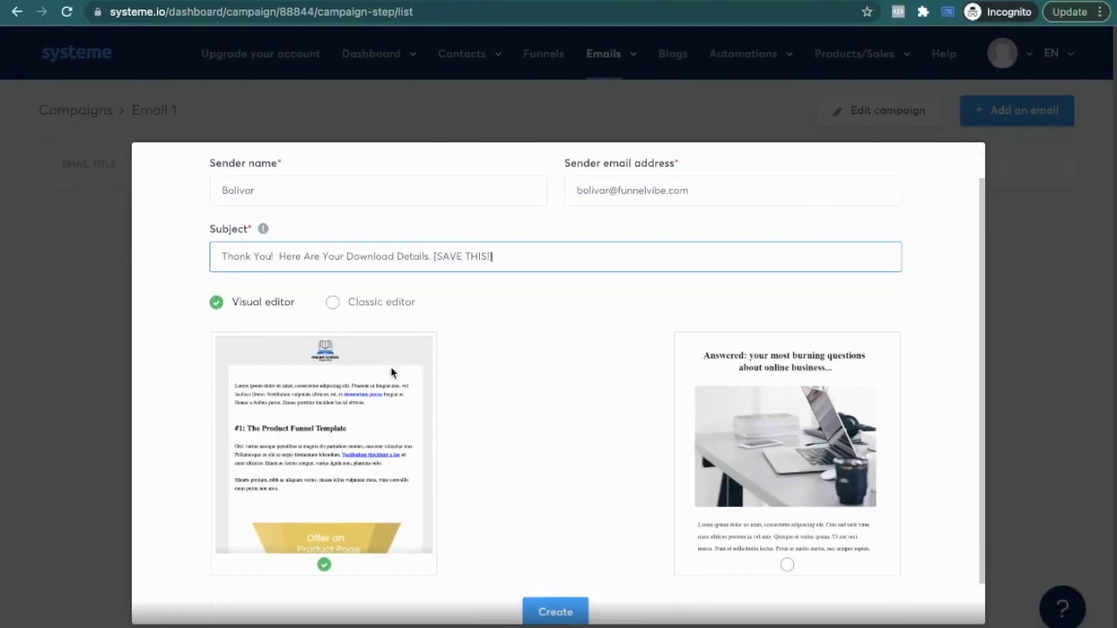
pyautogui.click(331, 290)
# Step: Create the Thank You! email and open its empty body editor
pyautogui.click(573, 395)
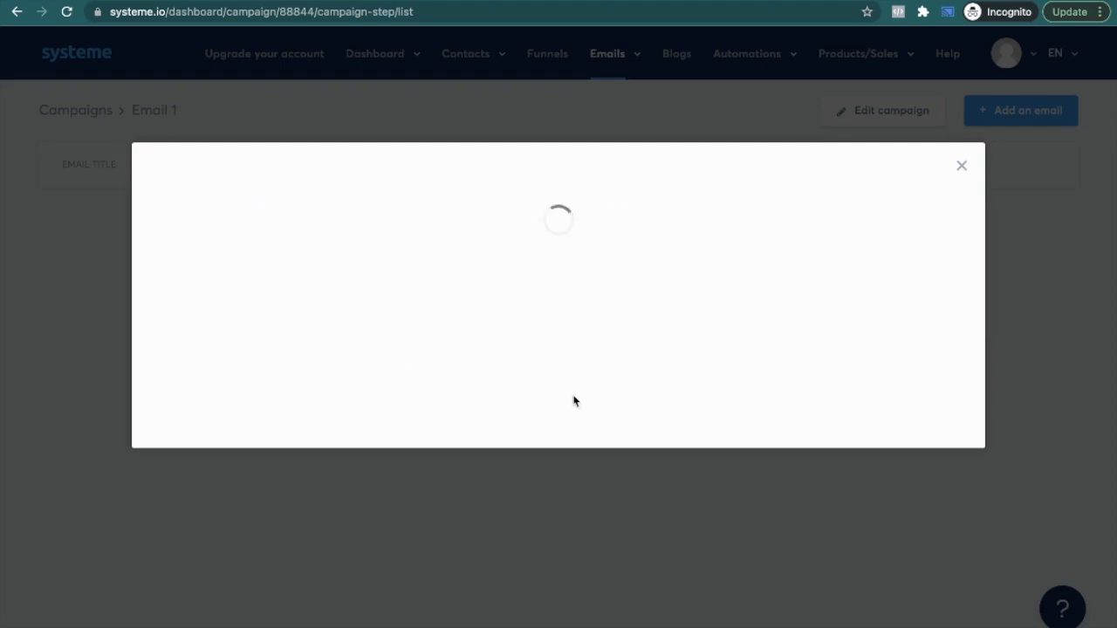
pyautogui.scroll(-2, 574, 401)
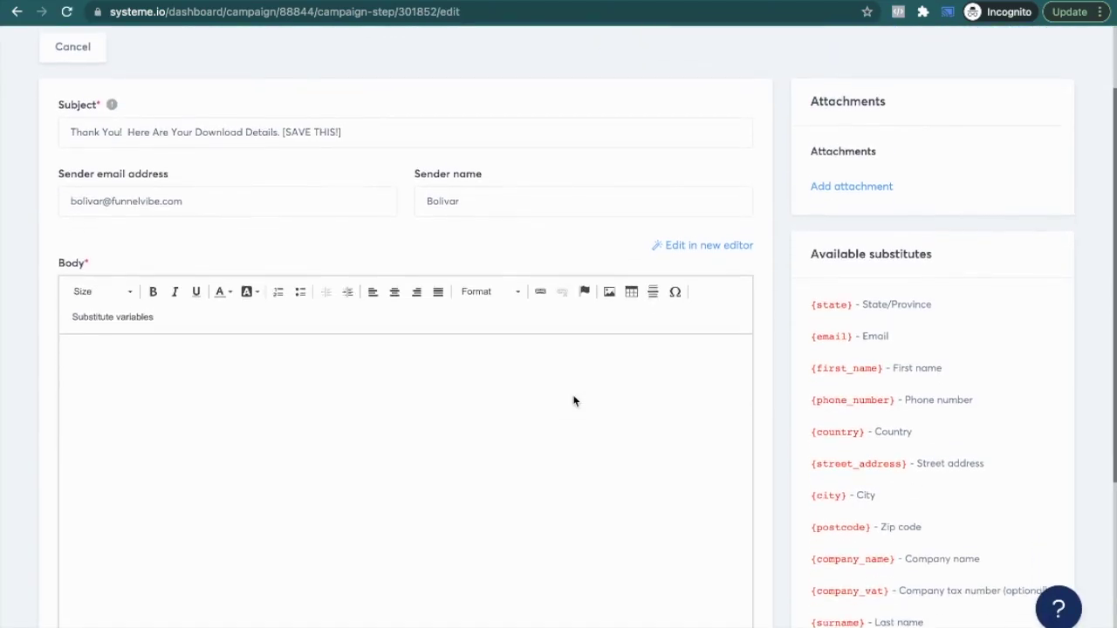
pyautogui.scroll(-1, 573, 400)
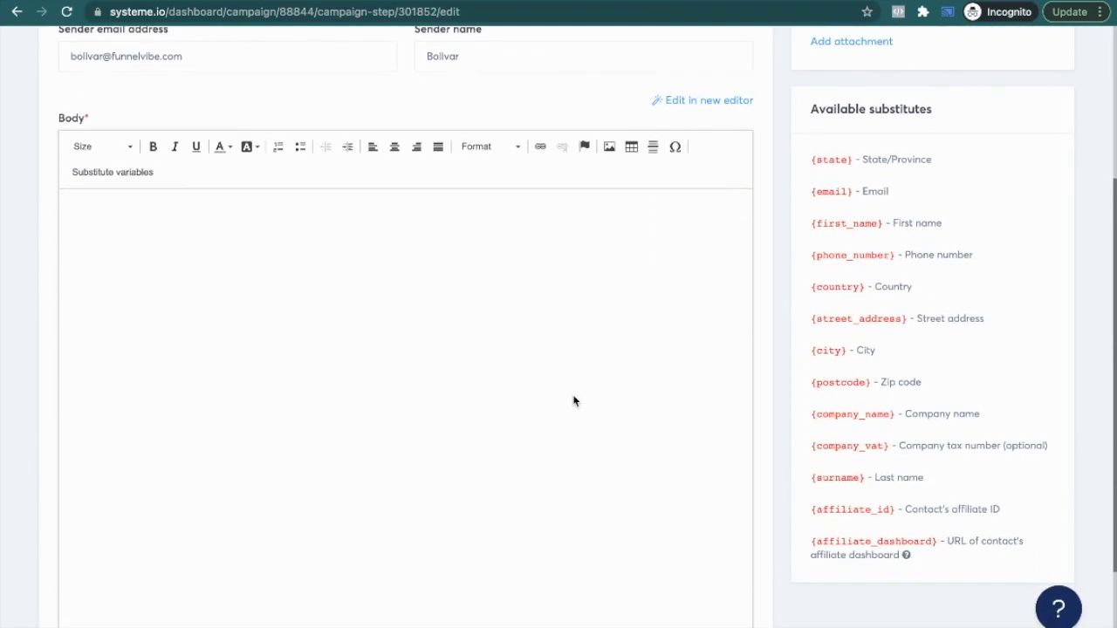
pyautogui.scroll(2, 481, 223)
pyautogui.scroll(-2, 402, 396)
pyautogui.scroll(1, 268, 343)
pyautogui.scroll(-3, 268, 343)
# Step: Copy the Email #1 body from the blog post and paste it into the email body
pyautogui.hotkey('ctrl', 'Right')
pyautogui.scroll(-6, 282, 347)
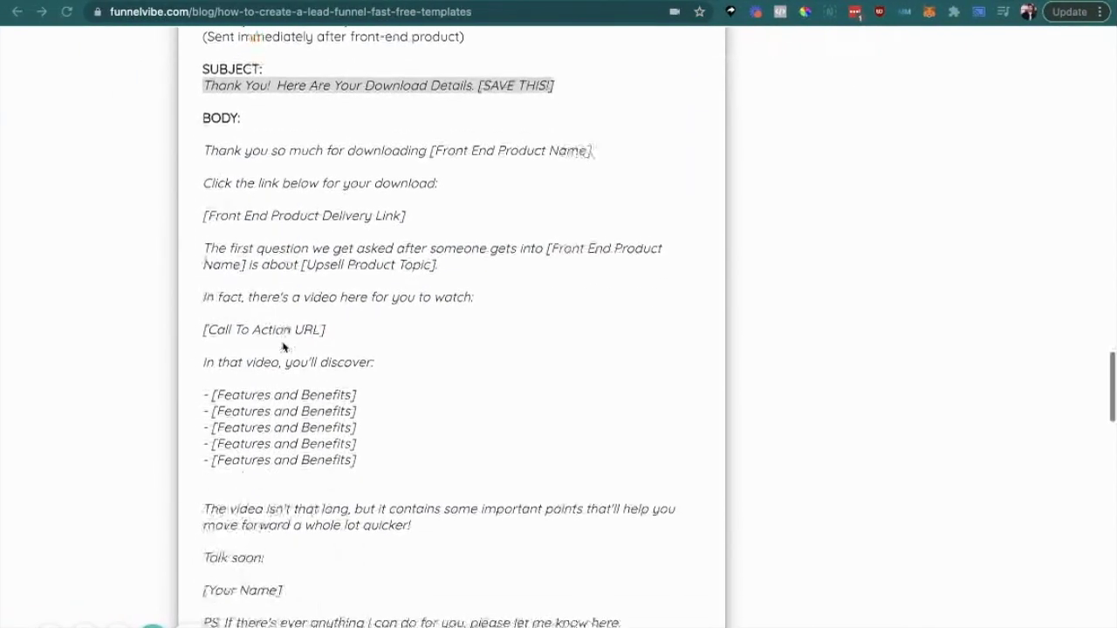
pyautogui.moveTo(346, 463); pyautogui.dragTo(202, 282)
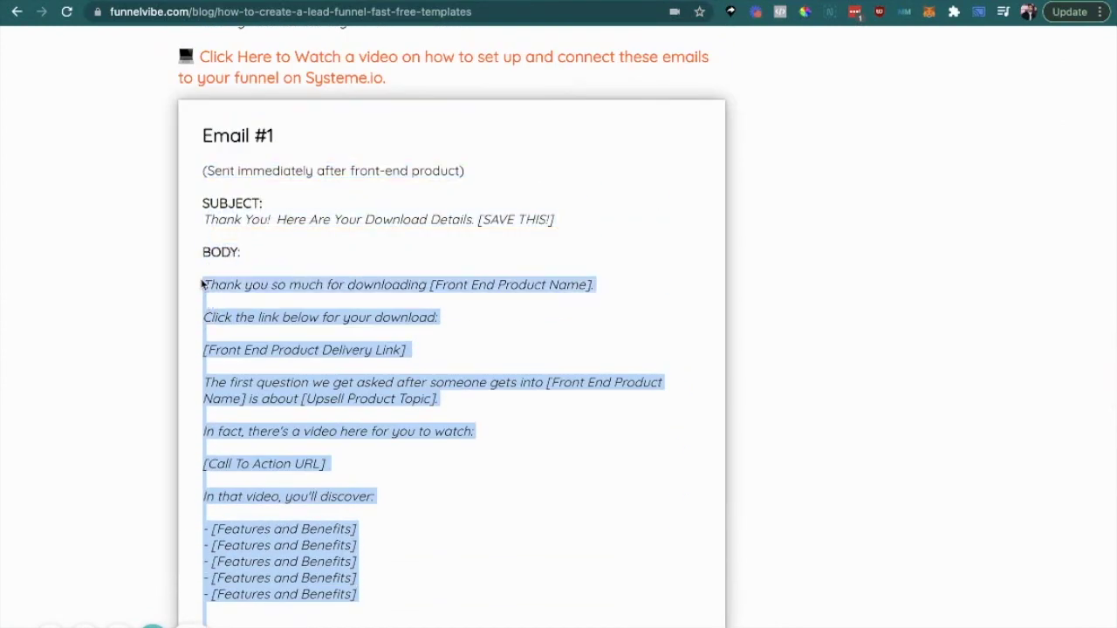
pyautogui.press('super+c')
pyautogui.hotkey('ctrl', 'Right')
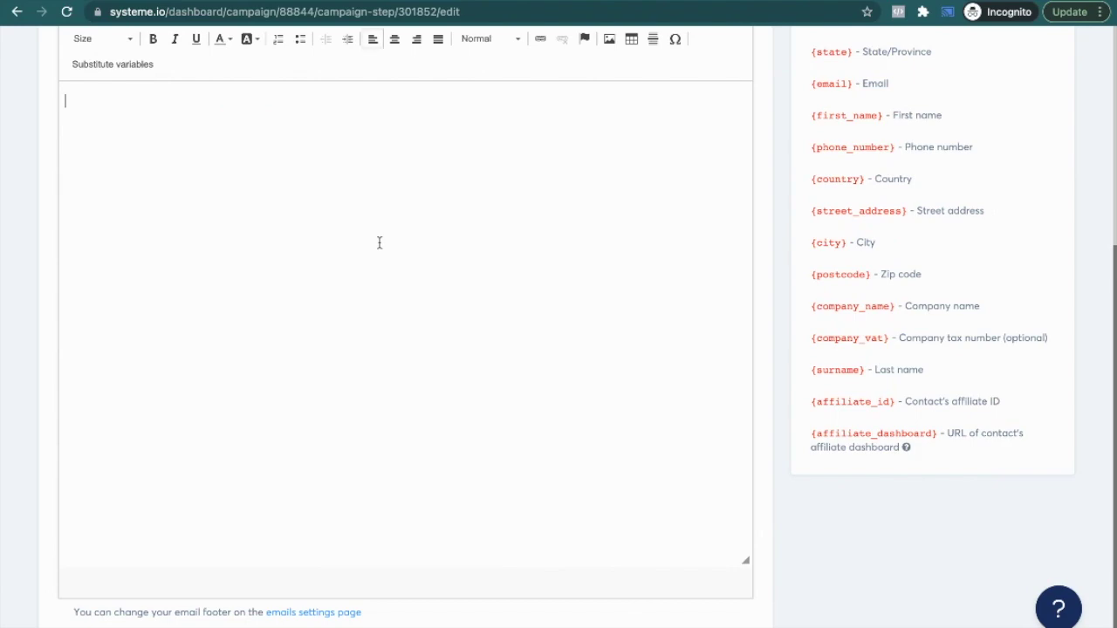
pyautogui.press('super+v')
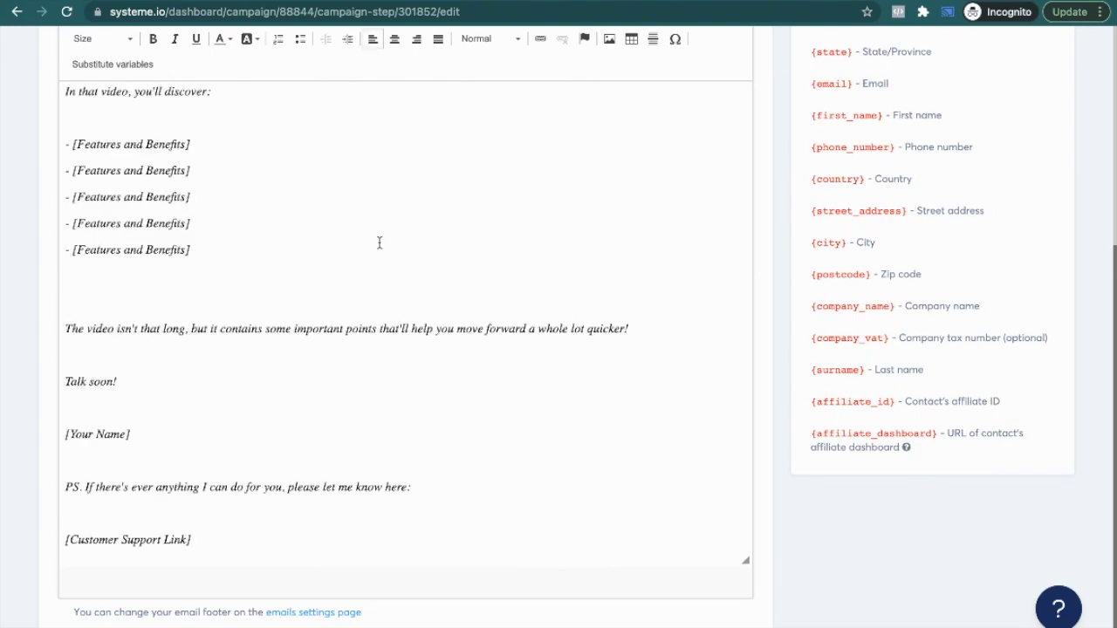
# Step: Review the [Front End Product Name] and [Front End Product Delivery Link] placeholders in the pasted text
pyautogui.scroll(3, 174, 319)
pyautogui.scroll(-2, 149, 320)
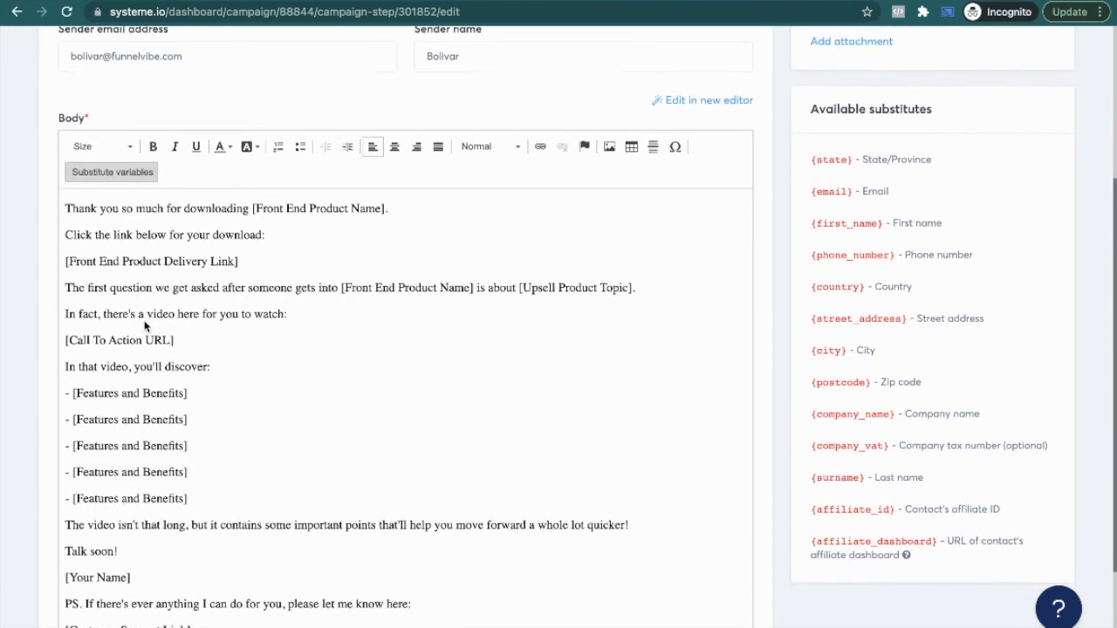
pyautogui.moveTo(386, 190); pyautogui.dragTo(254, 191)
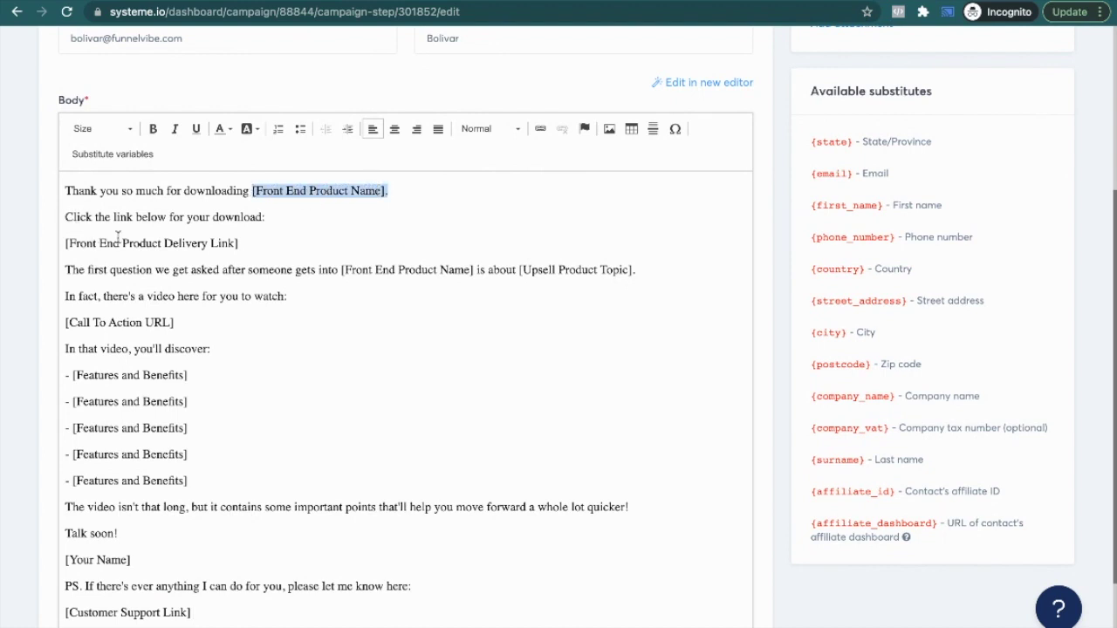
pyautogui.click(188, 229)
pyautogui.scroll(1, 219, 228)
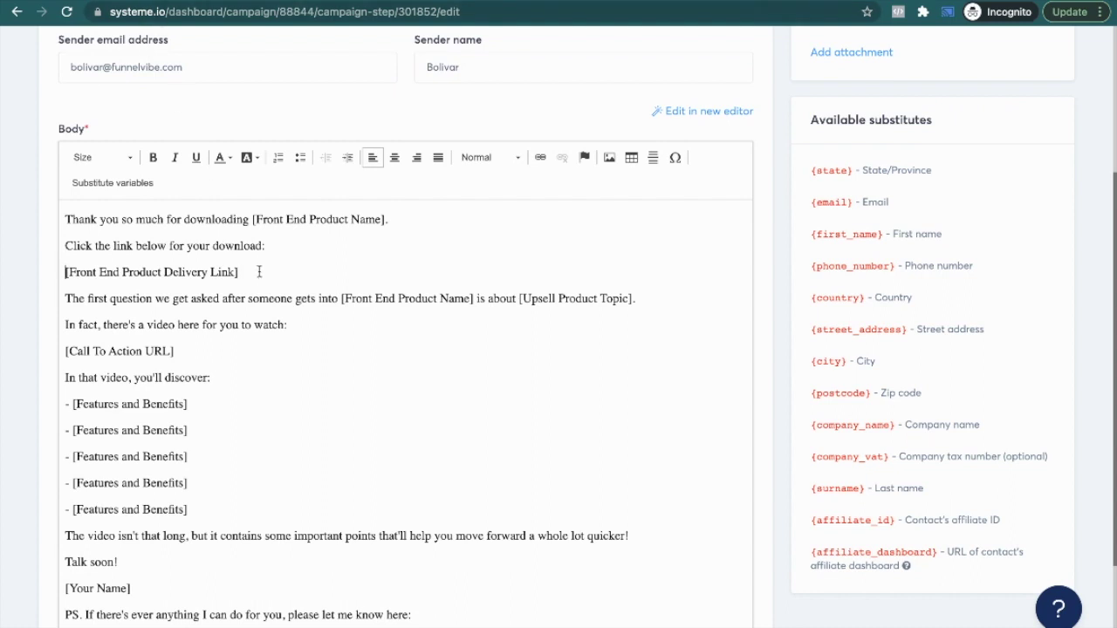
pyautogui.moveTo(259, 271); pyautogui.dragTo(62, 272)
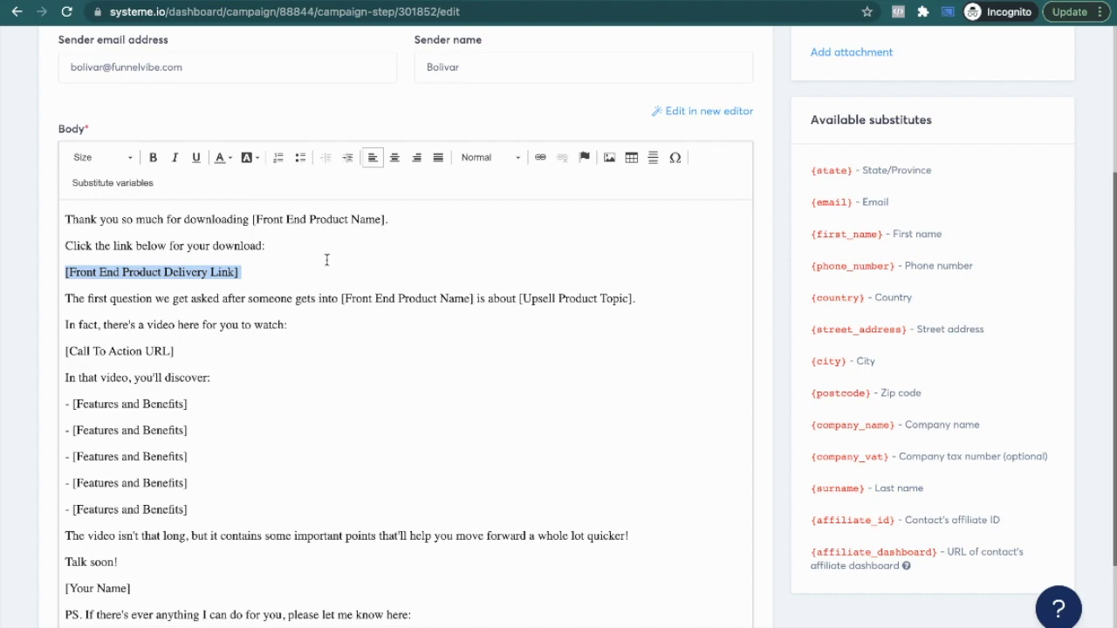
pyautogui.scroll(5, 693, 302)
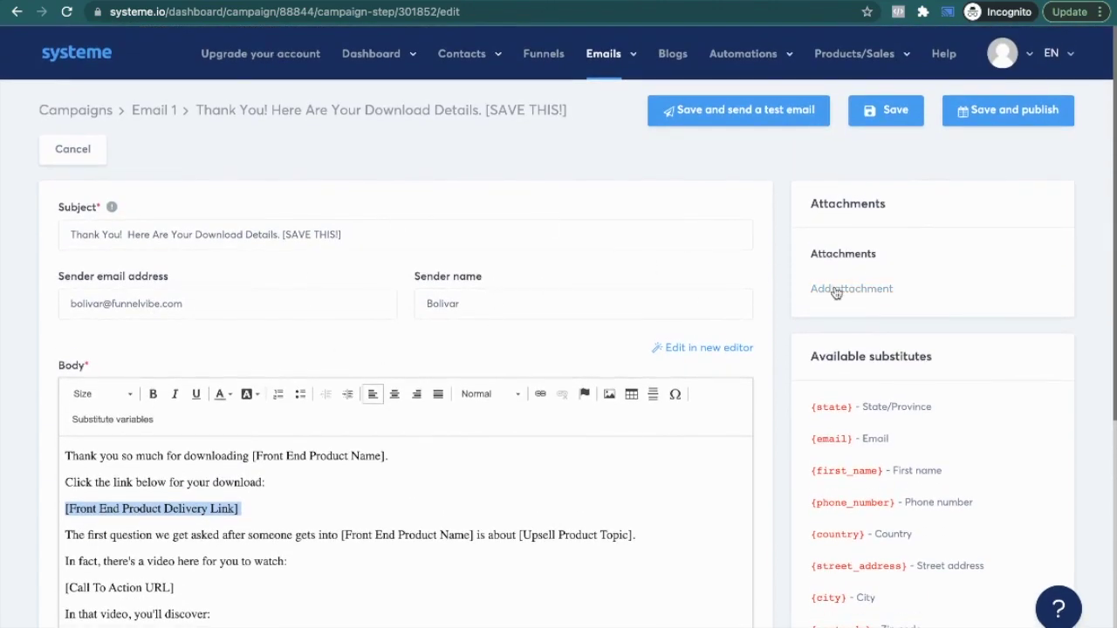
# Step: Try attaching the '21 Often Overlooked Ways to Generate Leads' PDF from Downloads, cancelling the second picker
pyautogui.click(836, 291)
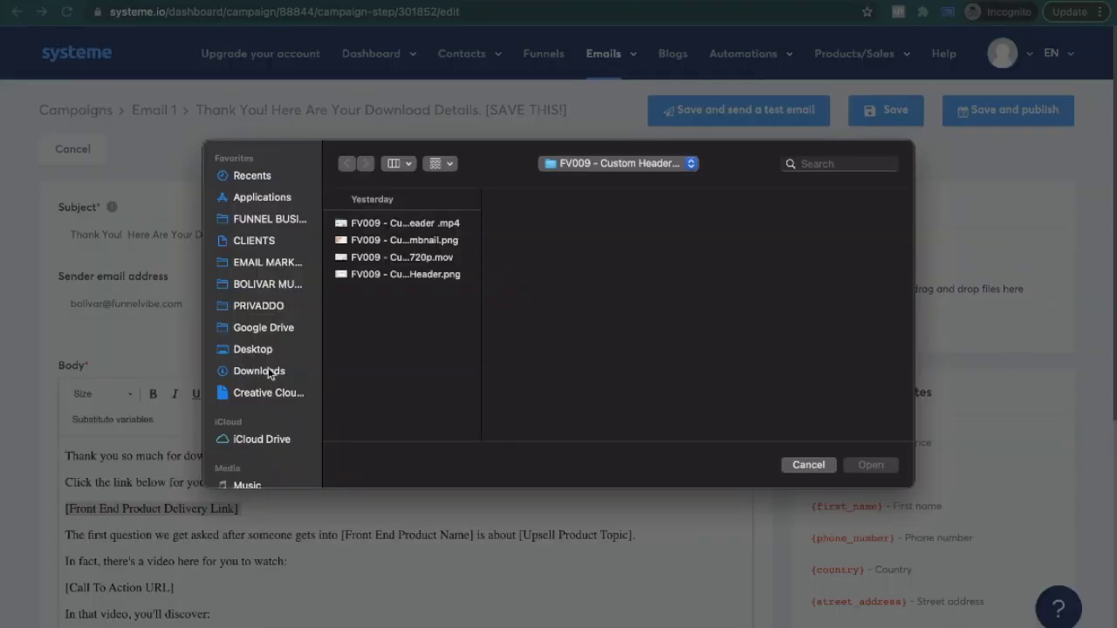
pyautogui.click(259, 371)
pyautogui.click(402, 225)
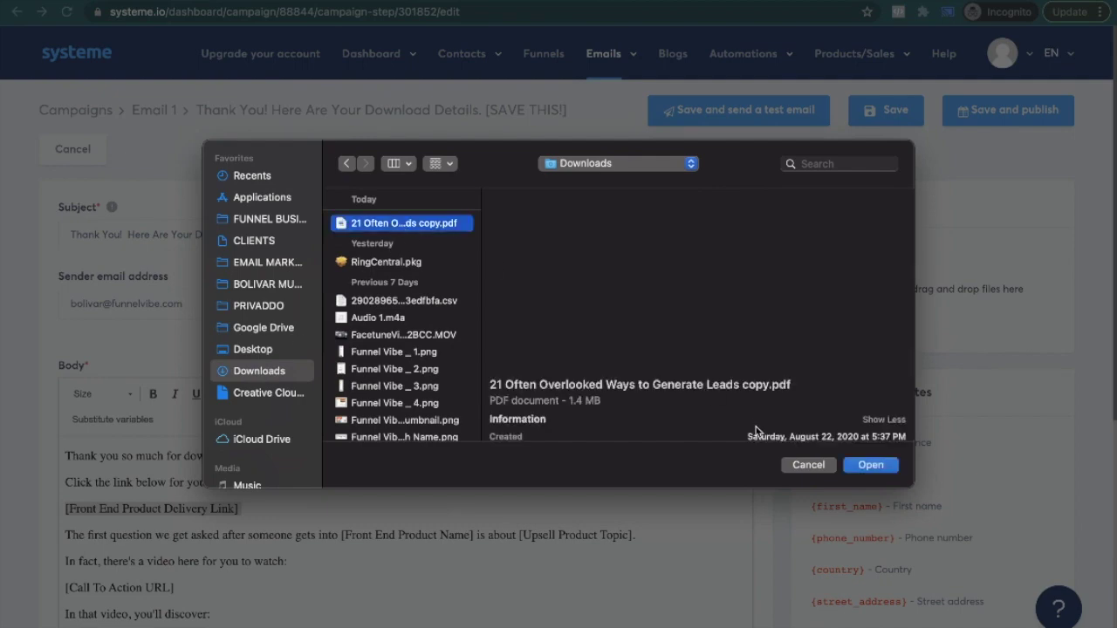
pyautogui.click(870, 465)
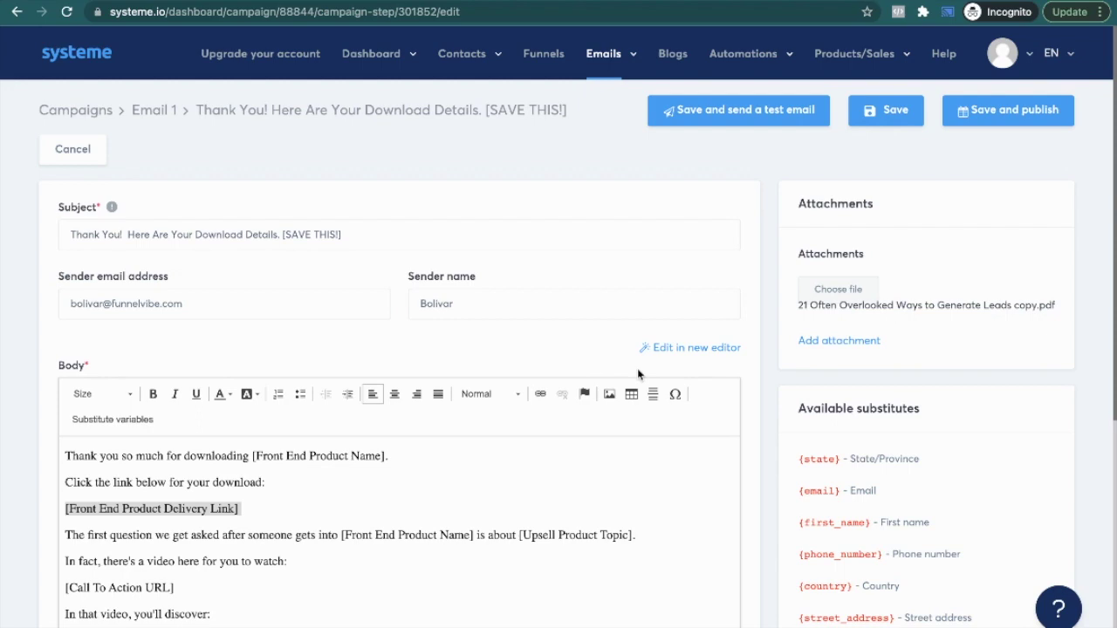
pyautogui.scroll(-2, 638, 370)
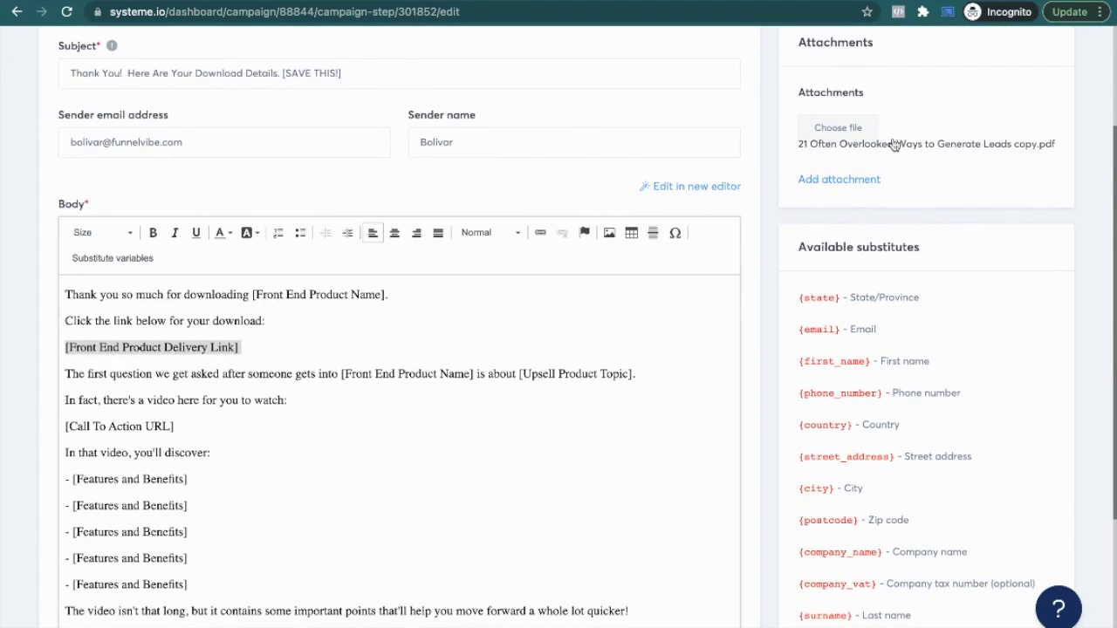
pyautogui.click(933, 145)
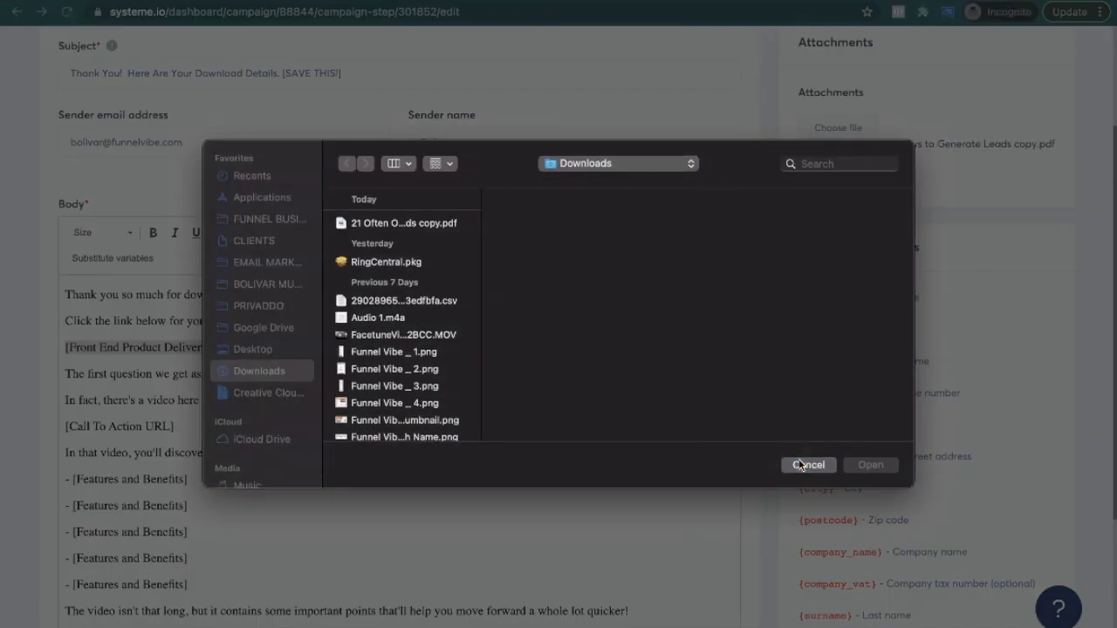
pyautogui.click(808, 465)
# Step: Clear the highlight in the email body and review the finished first email
pyautogui.scroll(-2, 499, 426)
pyautogui.click(334, 349)
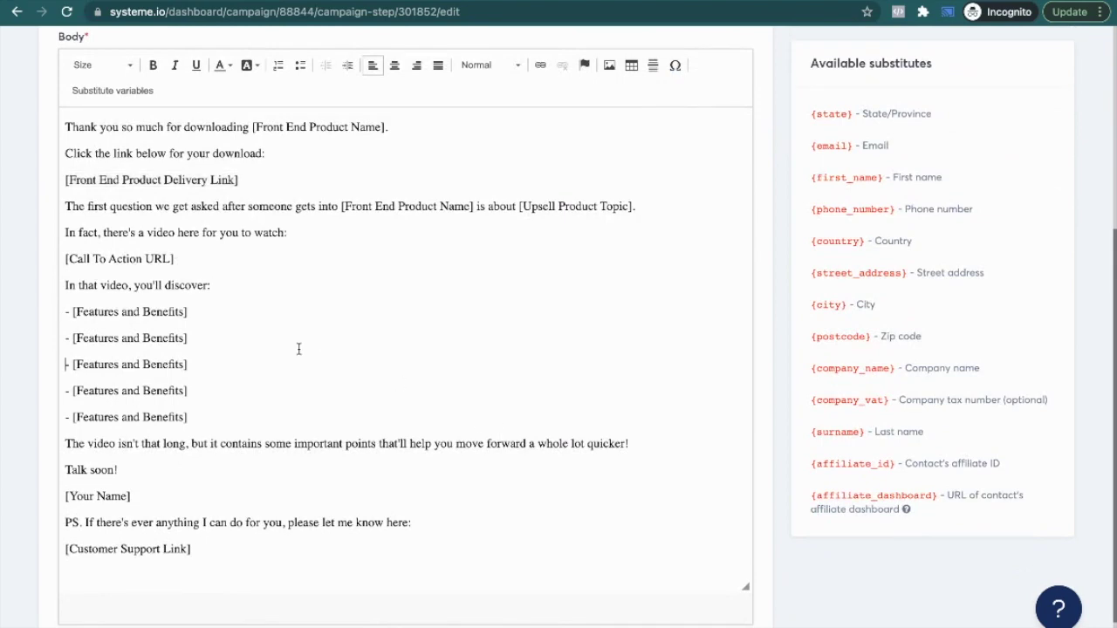
pyautogui.scroll(-1, 187, 354)
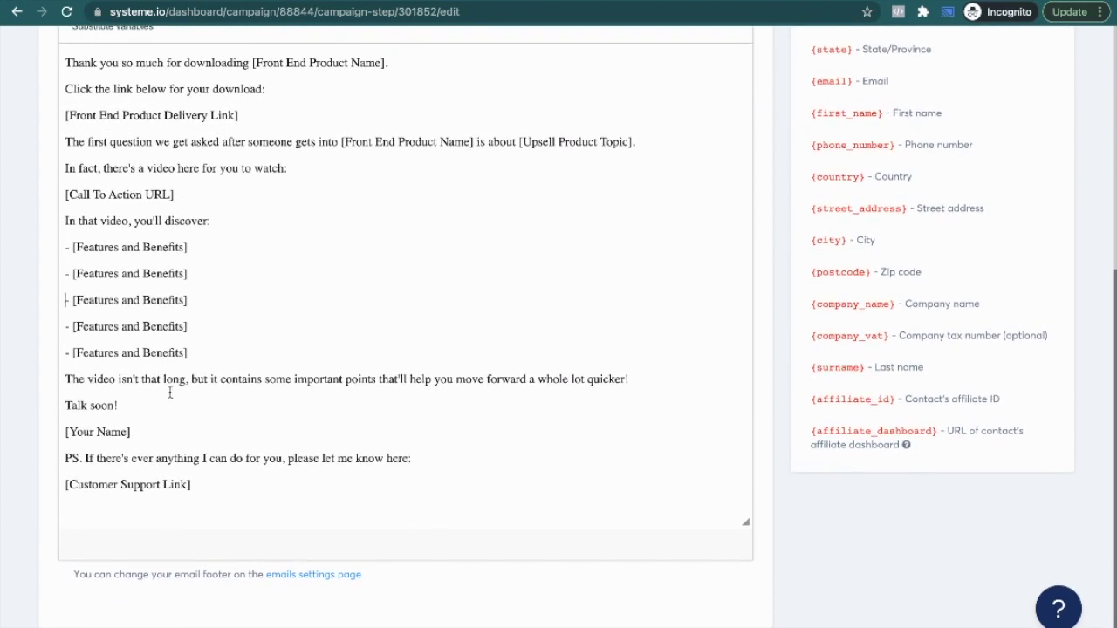
pyautogui.scroll(5, 522, 261)
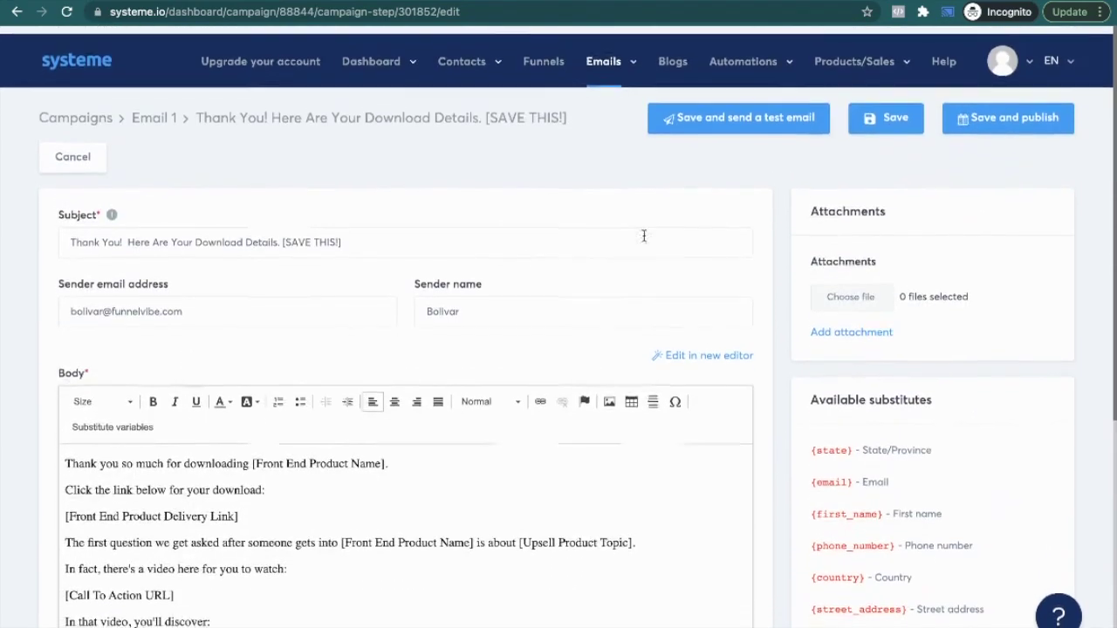
pyautogui.scroll(-1, 663, 192)
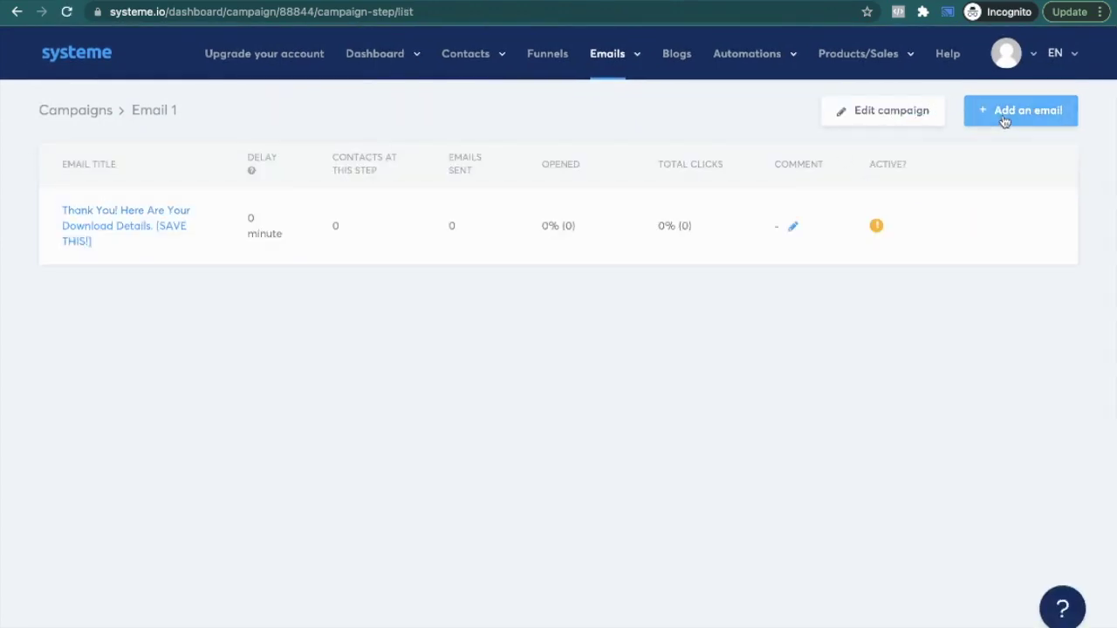
# Step: Start a second campaign email and enter the sender's name and e-mail address
pyautogui.click(1002, 114)
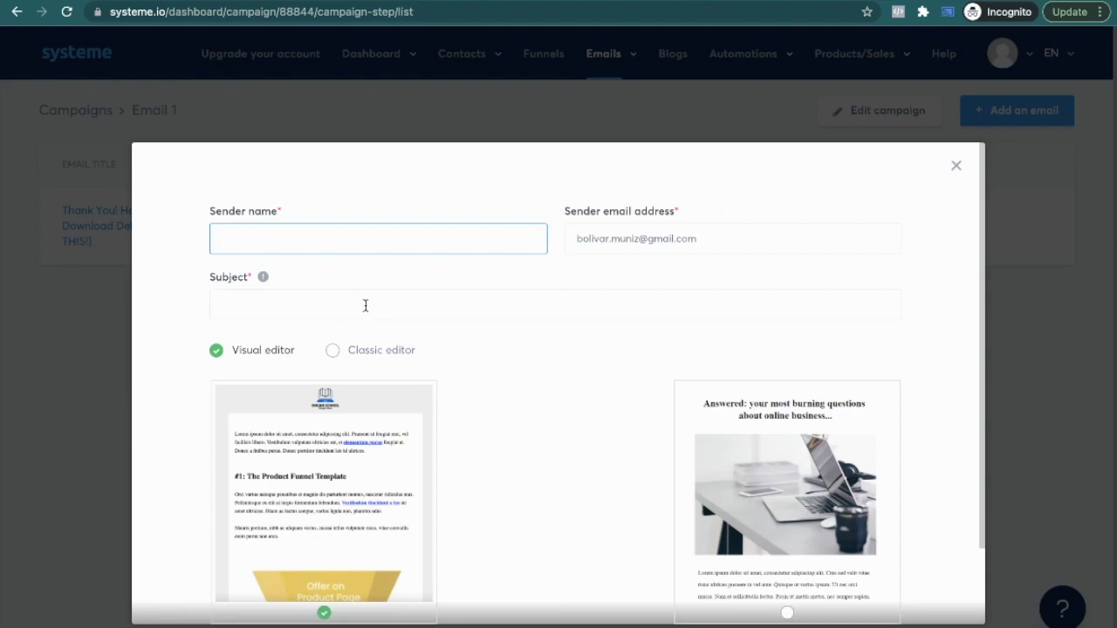
pyautogui.write('Bolivar')
pyautogui.press('Tab')
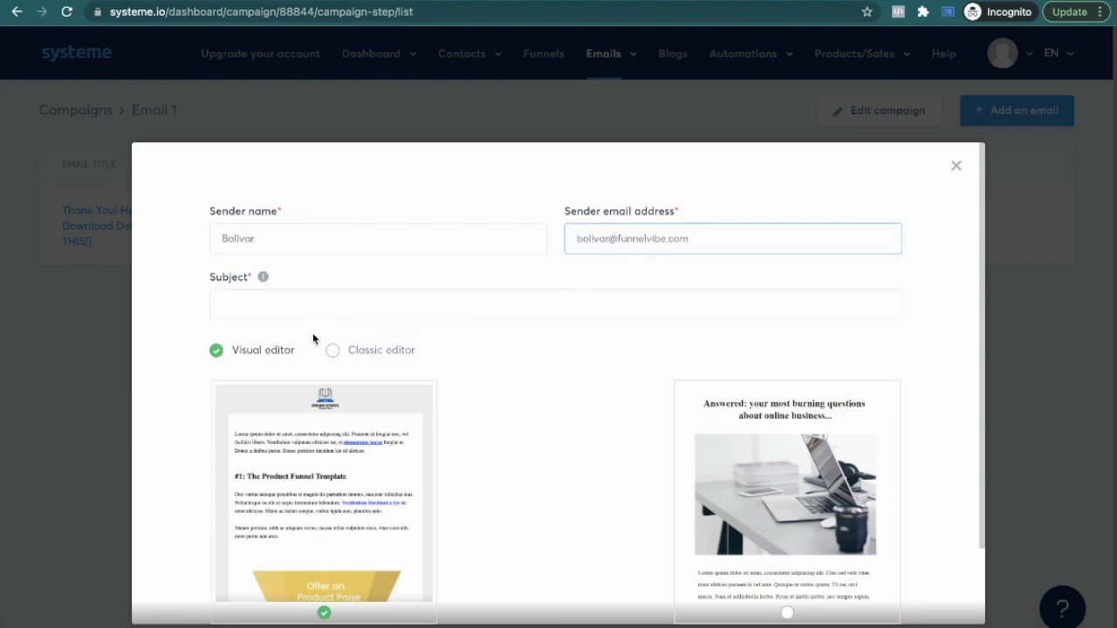
# Step: Paste the blog's 'Need A Hand?' subject, choose the classic editor, and create the email
pyautogui.hotkey('ctrl', 'Left')
pyautogui.scroll(-10, 375, 384)
pyautogui.scroll(-1, 334, 384)
pyautogui.scroll(2, 332, 383)
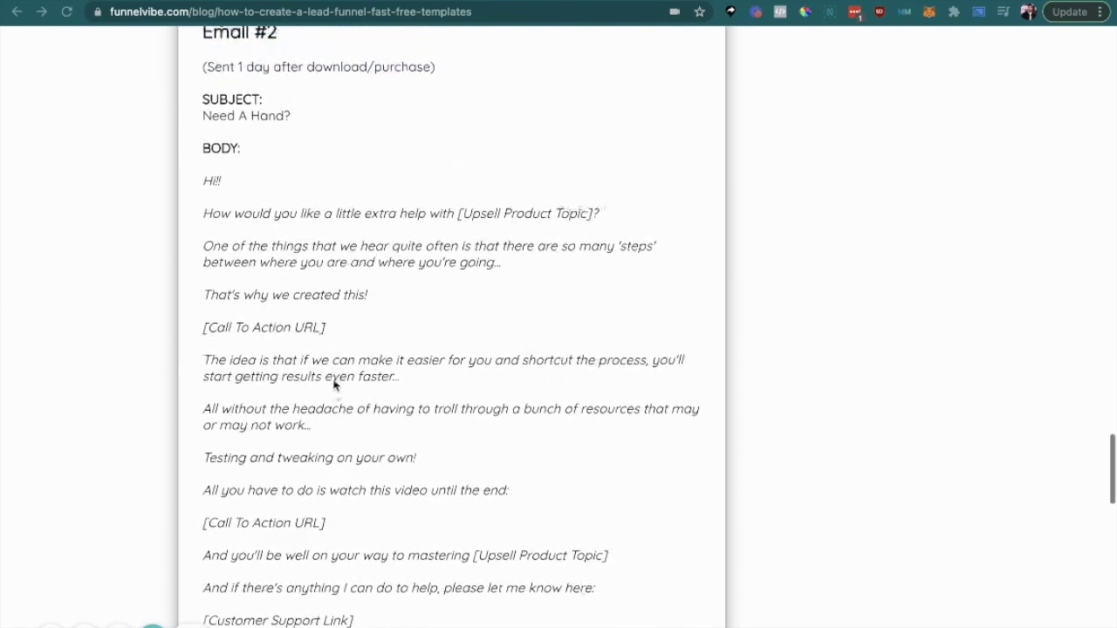
pyautogui.tripleClick(275, 126)
pyautogui.hotkey('ctrl', 'Right')
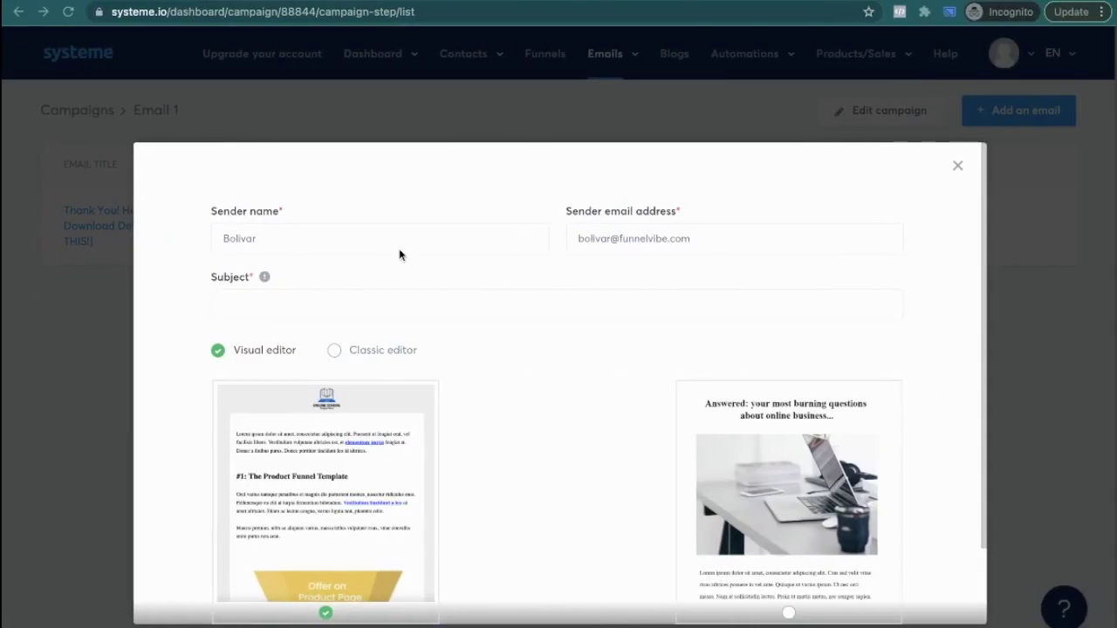
pyautogui.hotkey('ctrl', 'v')
pyautogui.hotkey('ctrl', 'z')
pyautogui.click(350, 317)
pyautogui.hotkey('ctrl', 'v')
pyautogui.click(333, 350)
pyautogui.click(536, 390)
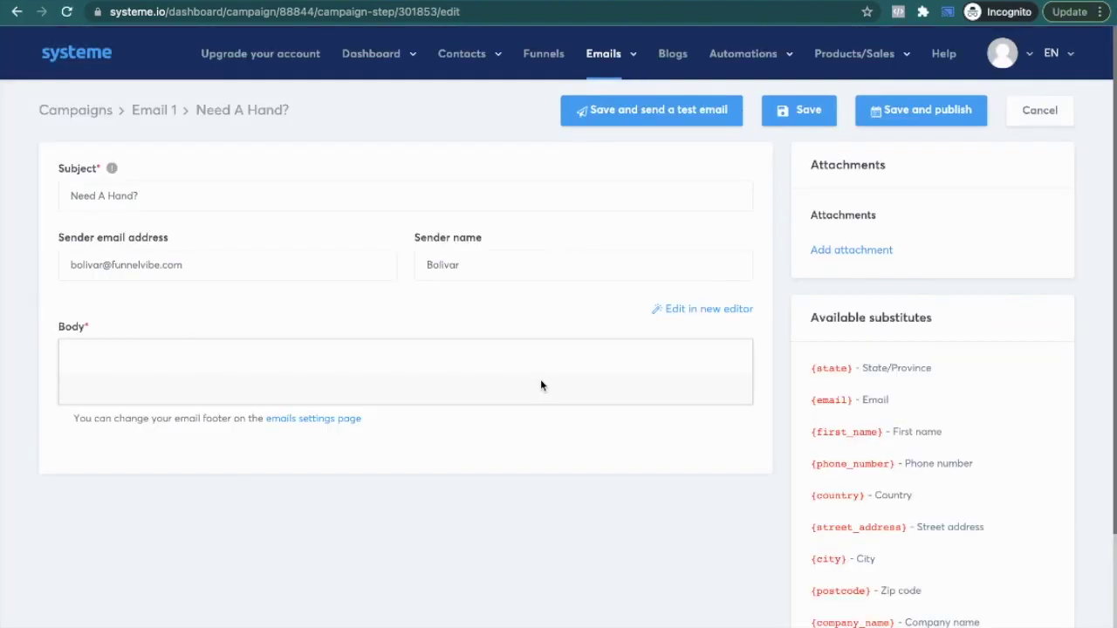
# Step: Copy the Email #2 body text from the blog post
pyautogui.hotkey('ctrl', 'Left')
pyautogui.scroll(-3, 470, 382)
pyautogui.moveTo(323, 406); pyautogui.dragTo(194, 142)
pyautogui.scroll(3, 186, 118)
pyautogui.hotkey('ctrl', 'Right')
# Step: Paste the Email #2 template text into the Need A Hand? body
pyautogui.click(238, 430)
pyautogui.press('super+v')
pyautogui.scroll(-3, 240, 360)
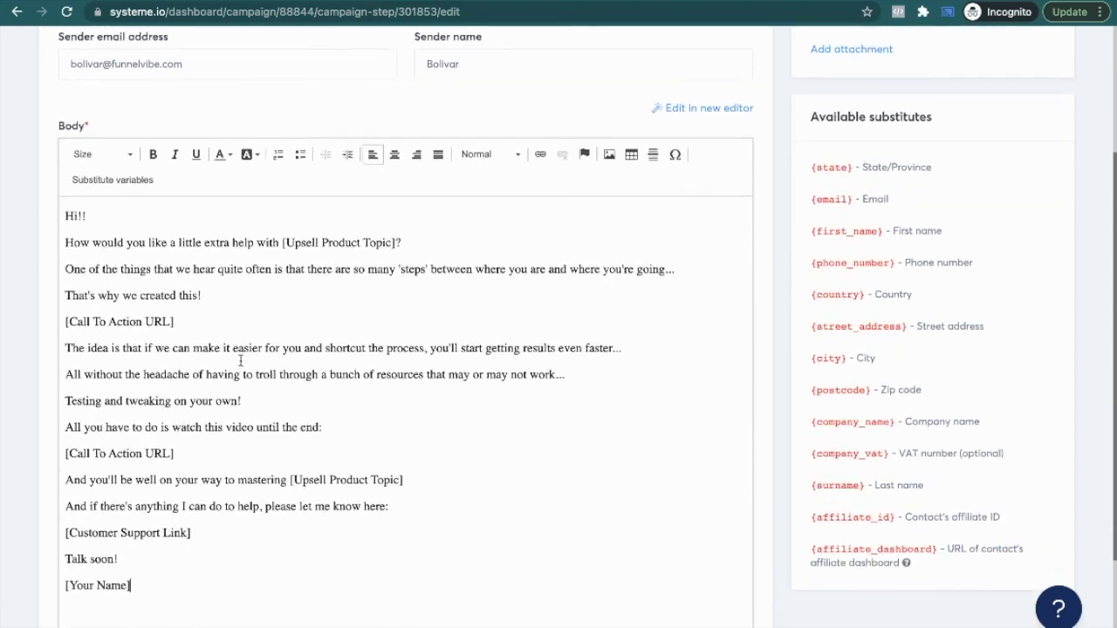
pyautogui.scroll(2, 241, 361)
pyautogui.scroll(1, 866, 194)
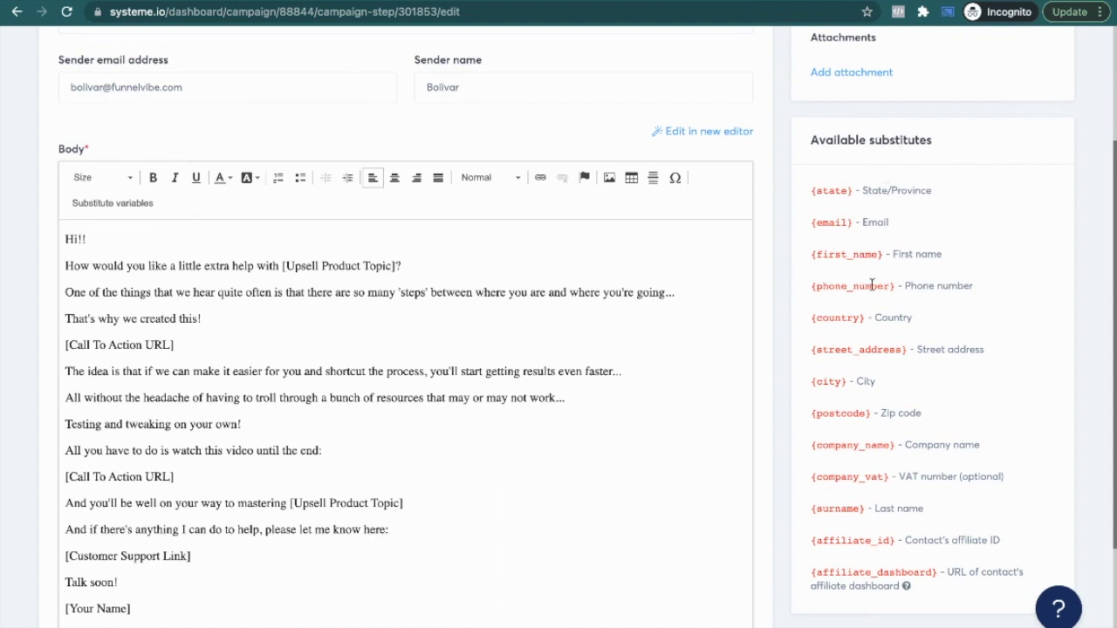
# Step: Insert {first_name} after 'Hi' and add a blank line after the greeting
pyautogui.moveTo(882, 254); pyautogui.dragTo(809, 255)
pyautogui.hotkey('ctrl', 'c')
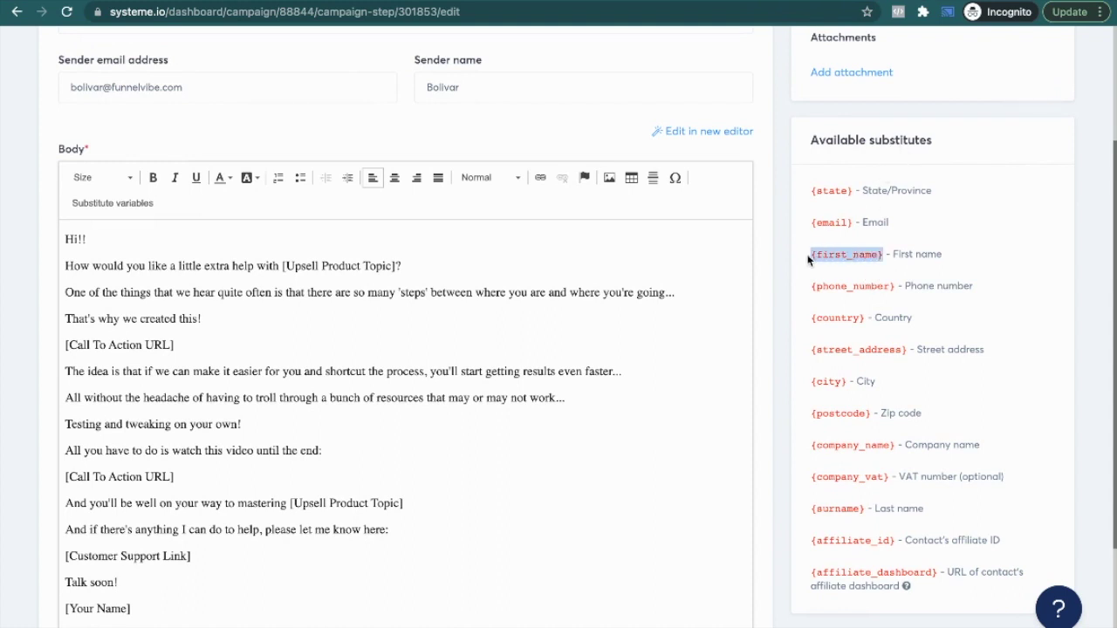
pyautogui.doubleClick(173, 266)
pyautogui.hotkey('ctrl', 'v')
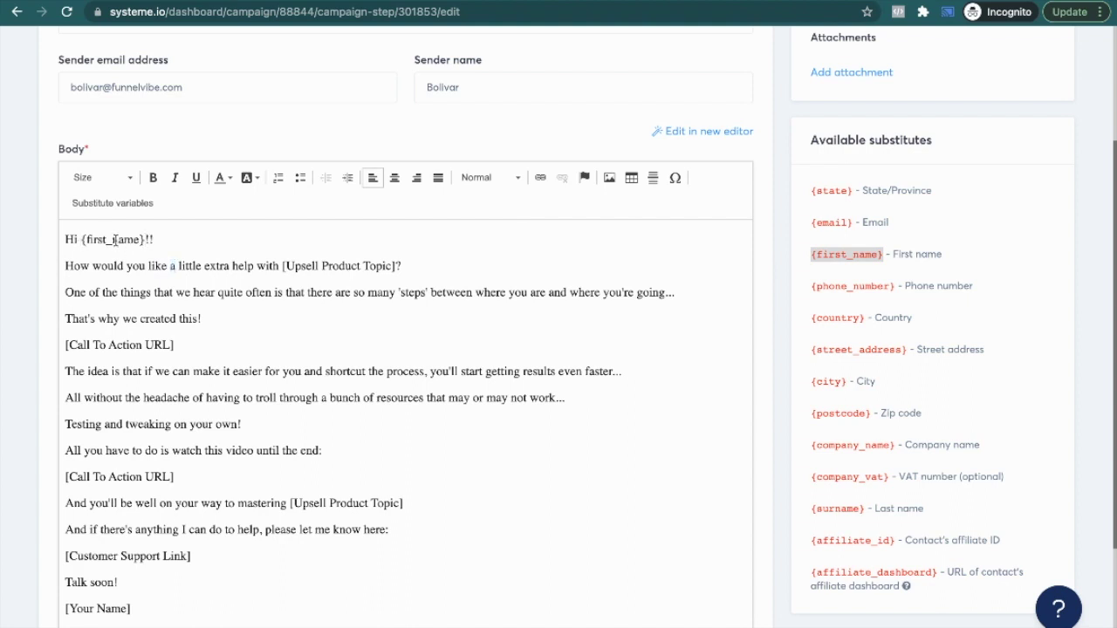
pyautogui.press('Return')
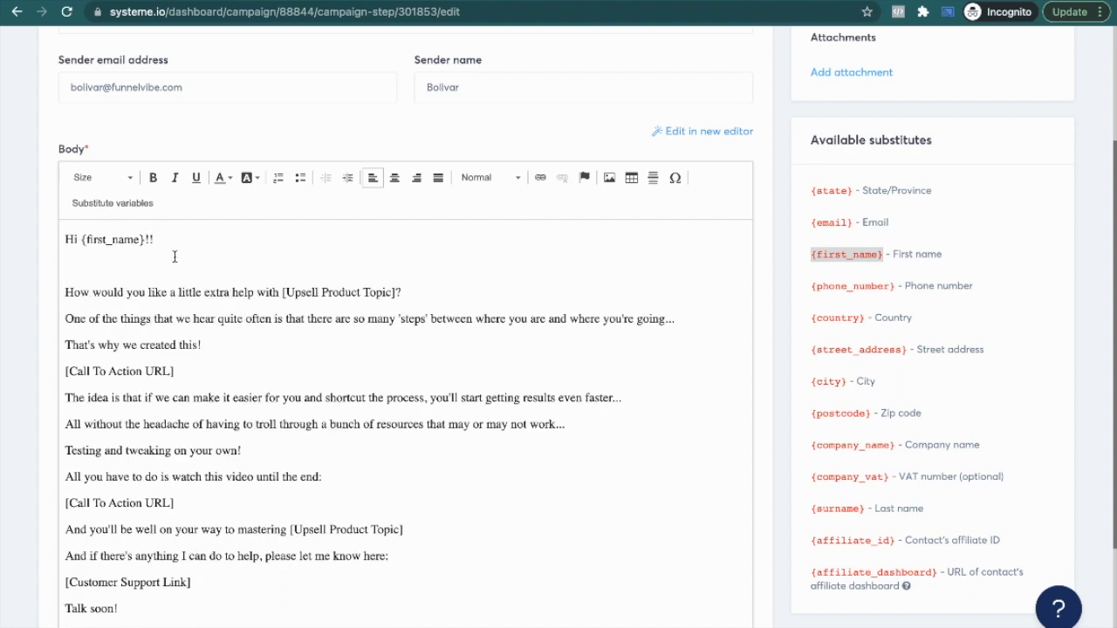
pyautogui.scroll(1, 174, 254)
pyautogui.moveTo(149, 257); pyautogui.dragTo(81, 256)
pyautogui.click(138, 280)
pyautogui.scroll(-2, 139, 281)
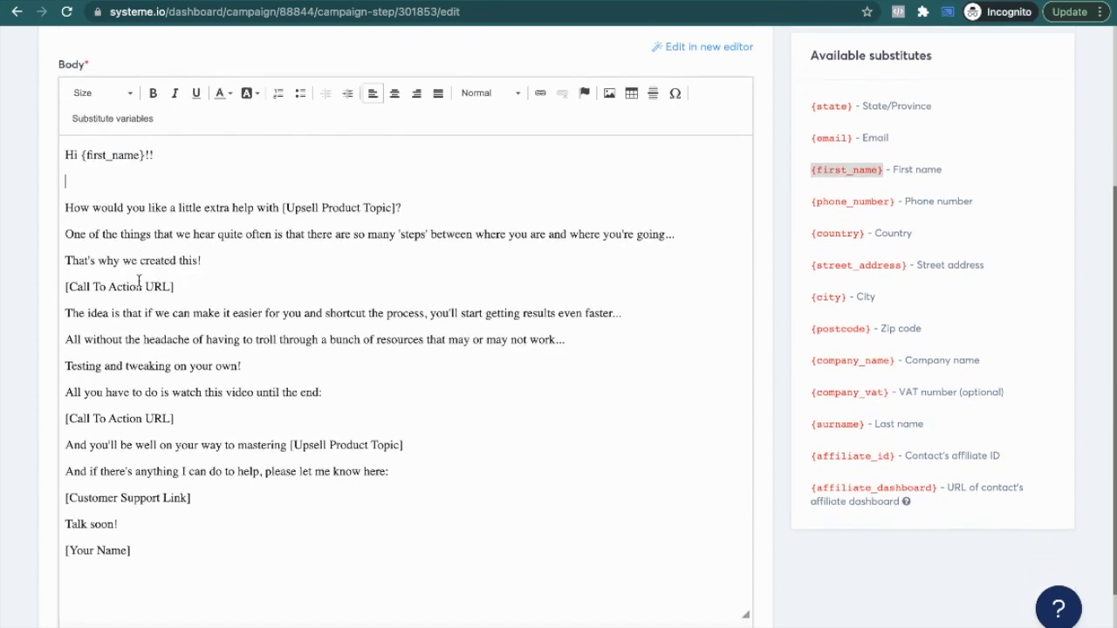
pyautogui.scroll(4, 139, 280)
pyautogui.scroll(1, 139, 280)
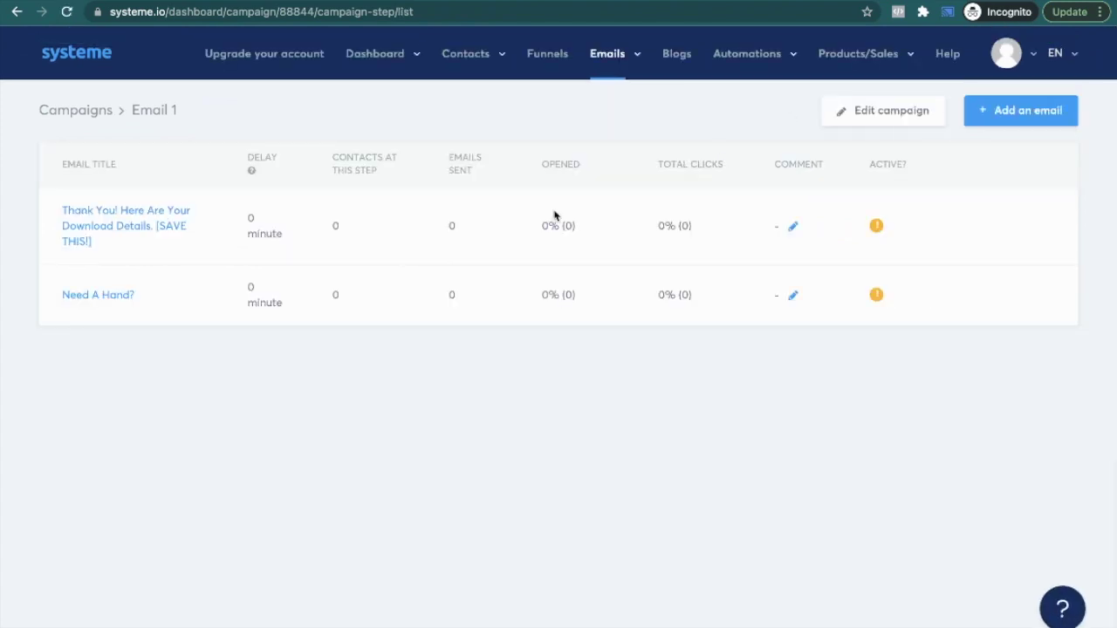
# Step: Add a third email and paste 'Your Toolbox...' from the blog as its subject
pyautogui.click(1022, 114)
pyautogui.hotkey('ctrl', 'Left')
pyautogui.scroll(-5, 356, 332)
pyautogui.scroll(-3, 354, 338)
pyautogui.tripleClick(259, 232)
pyautogui.hotkey('ctrl', 'c')
pyautogui.hotkey('ctrl', 'Right')
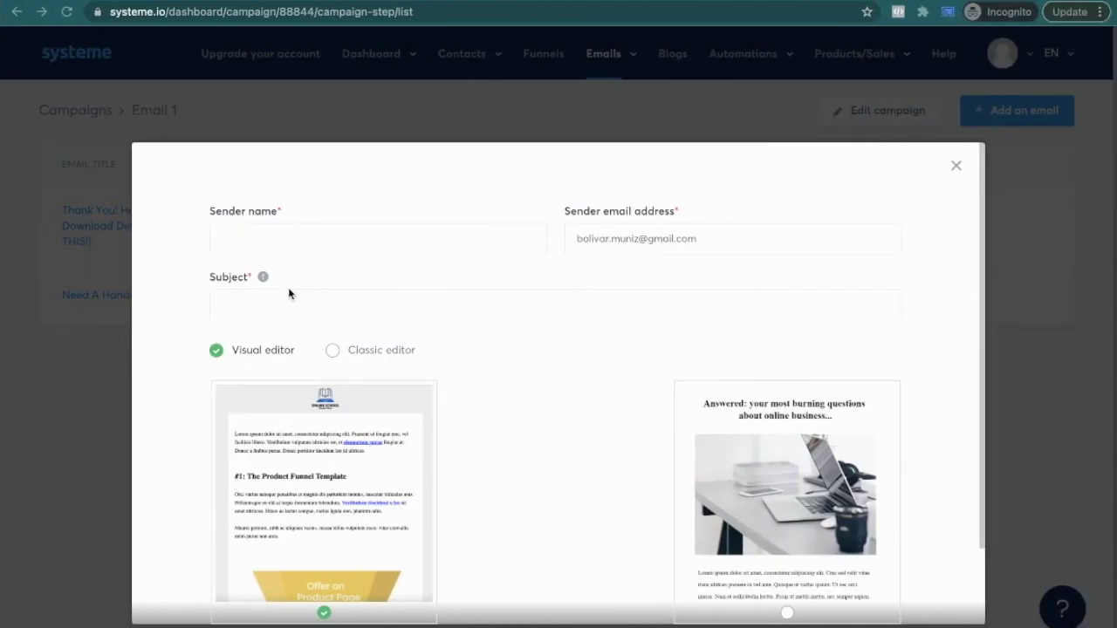
pyautogui.click(271, 307)
pyautogui.hotkey('ctrl', 'v')
# Step: Enter the sender's name and e-mail, choose the classic editor, and create the email
pyautogui.click(290, 241)
pyautogui.write('Bolivar')
pyautogui.press('Tab')
pyautogui.write('bo')
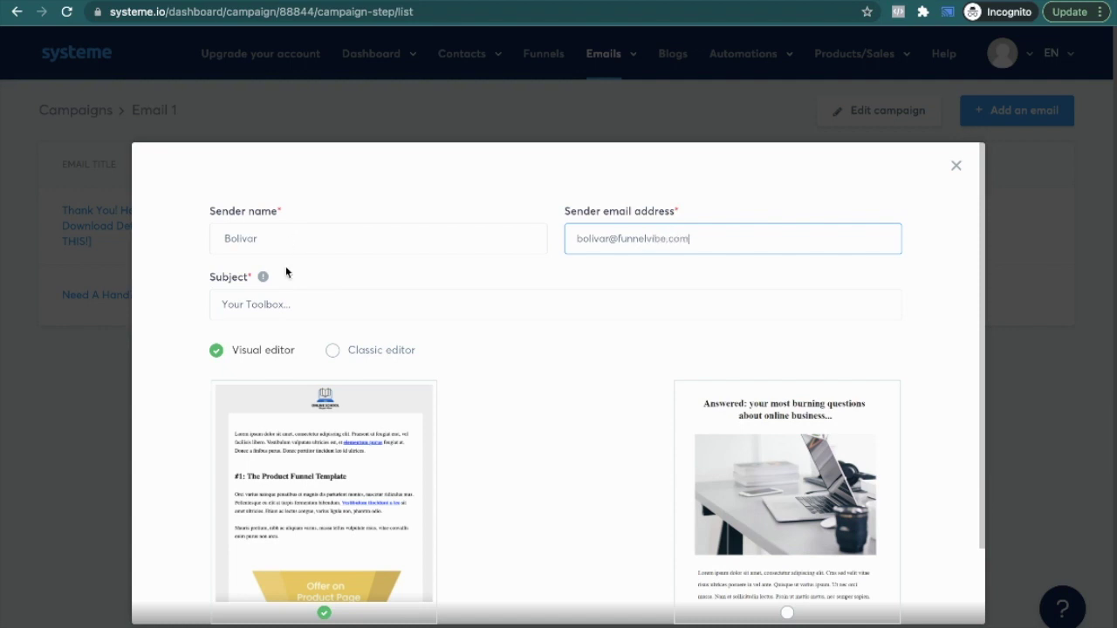
pyautogui.scroll(-2, 288, 280)
pyautogui.click(332, 260)
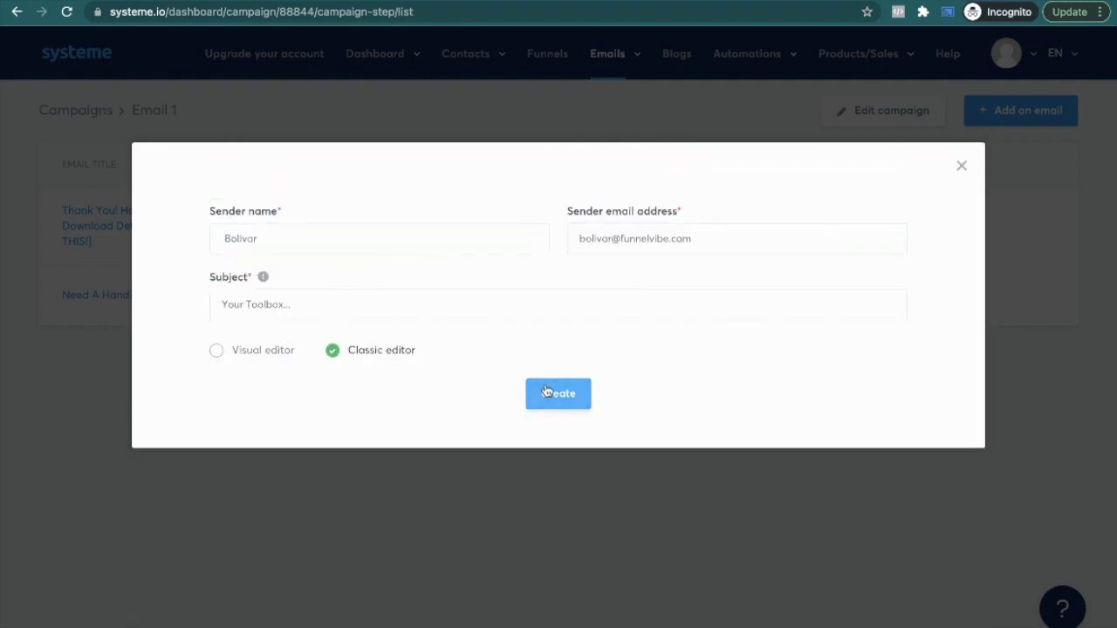
pyautogui.click(557, 393)
# Step: Paste the blog's Email #3 body into Your Toolbox... and add a blank line after 'Hey there,'
pyautogui.hotkey('ctrl', 'Left')
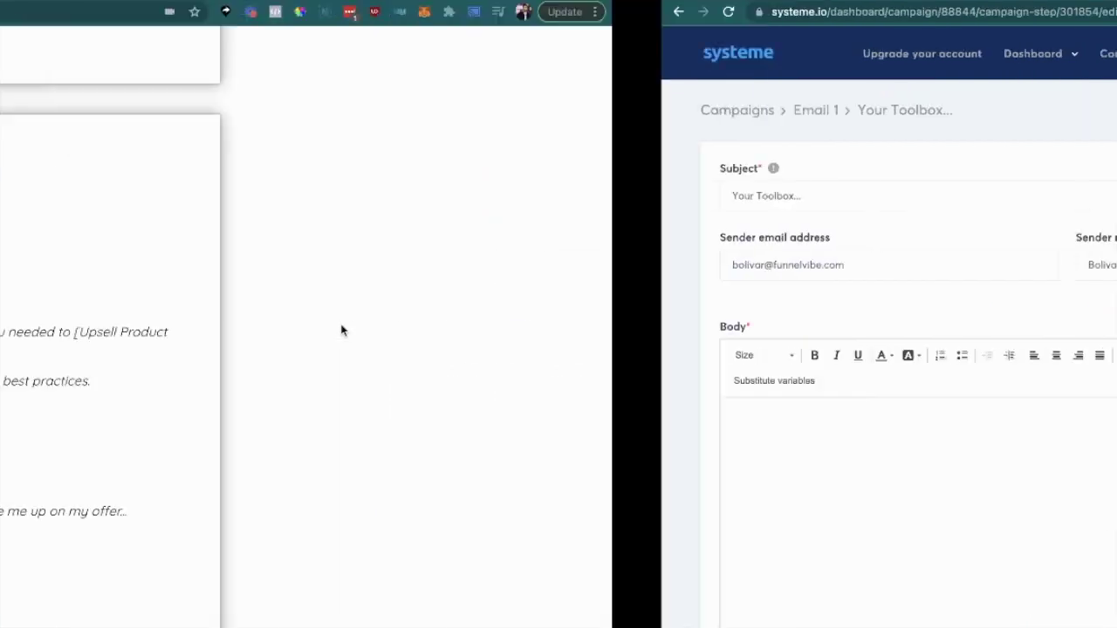
pyautogui.scroll(-5, 351, 419)
pyautogui.scroll(3, 351, 421)
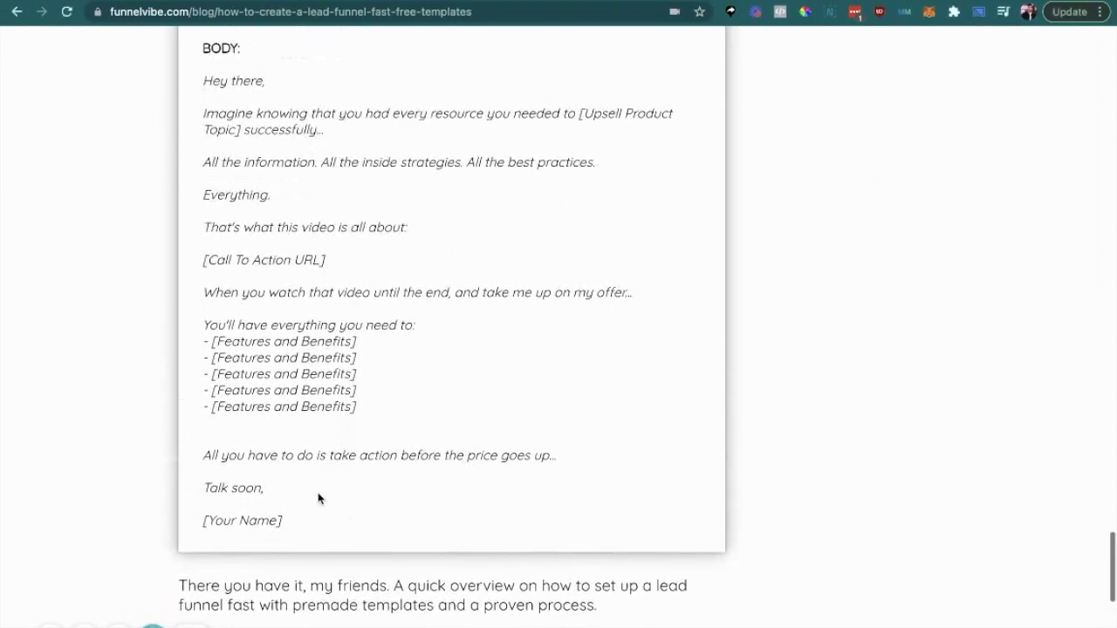
pyautogui.moveTo(293, 529); pyautogui.dragTo(192, 85)
pyautogui.hotkey('ctrl', 'c')
pyautogui.hotkey('ctrl', 'Right')
pyautogui.click(289, 451)
pyautogui.hotkey('ctrl', 'v')
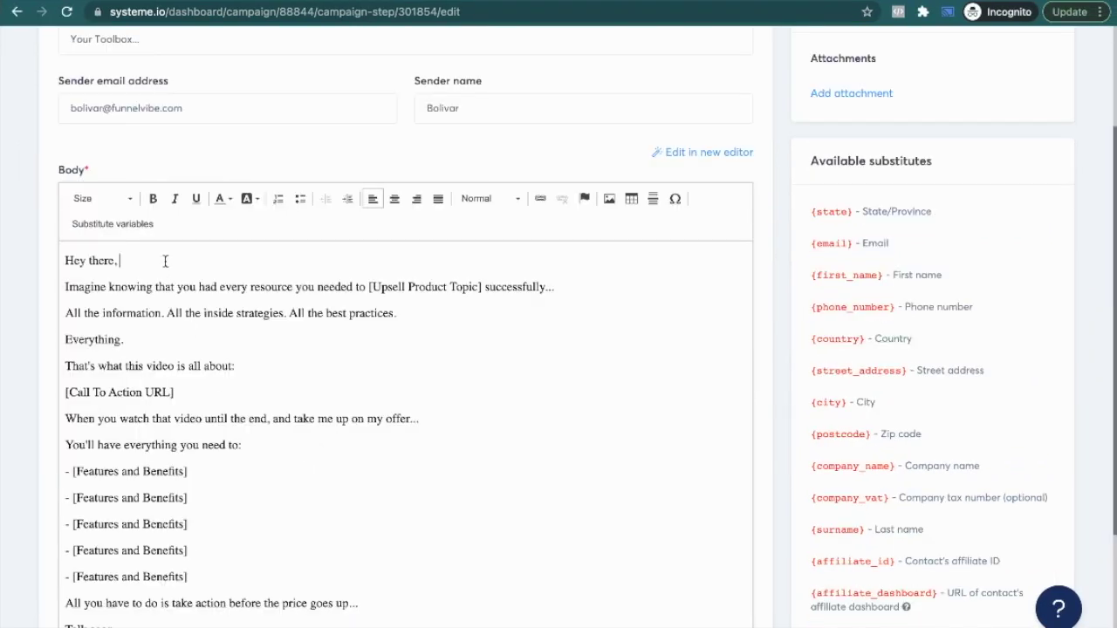
pyautogui.press('Return')
pyautogui.scroll(-3, 261, 366)
pyautogui.scroll(5, 520, 321)
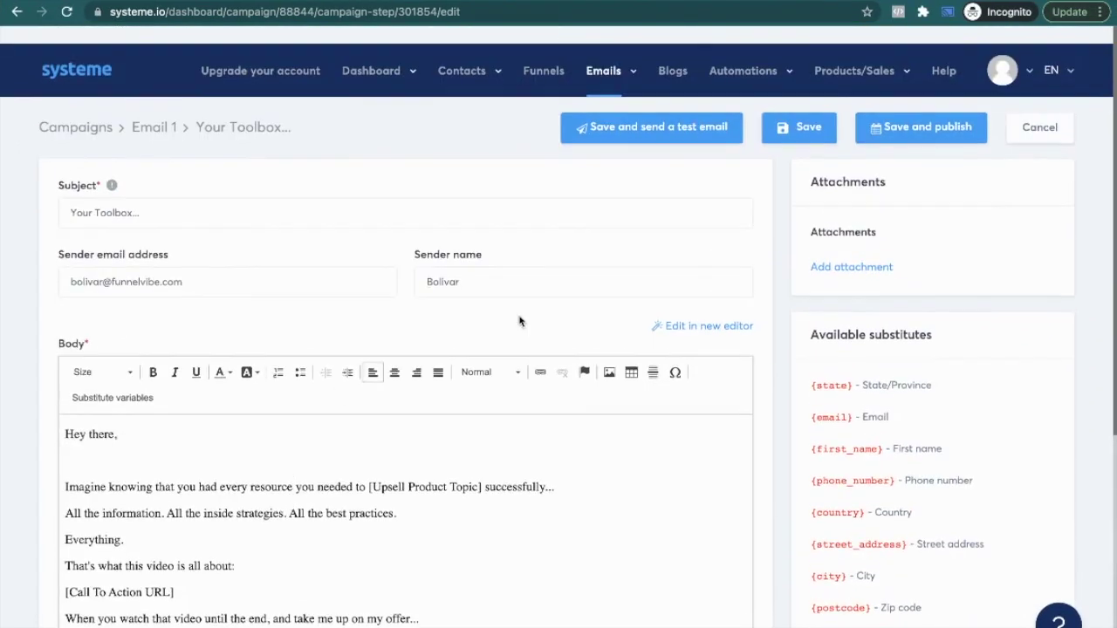
# Step: Save the Your Toolbox... email and open Need A Hand? from the campaign list
pyautogui.click(798, 126)
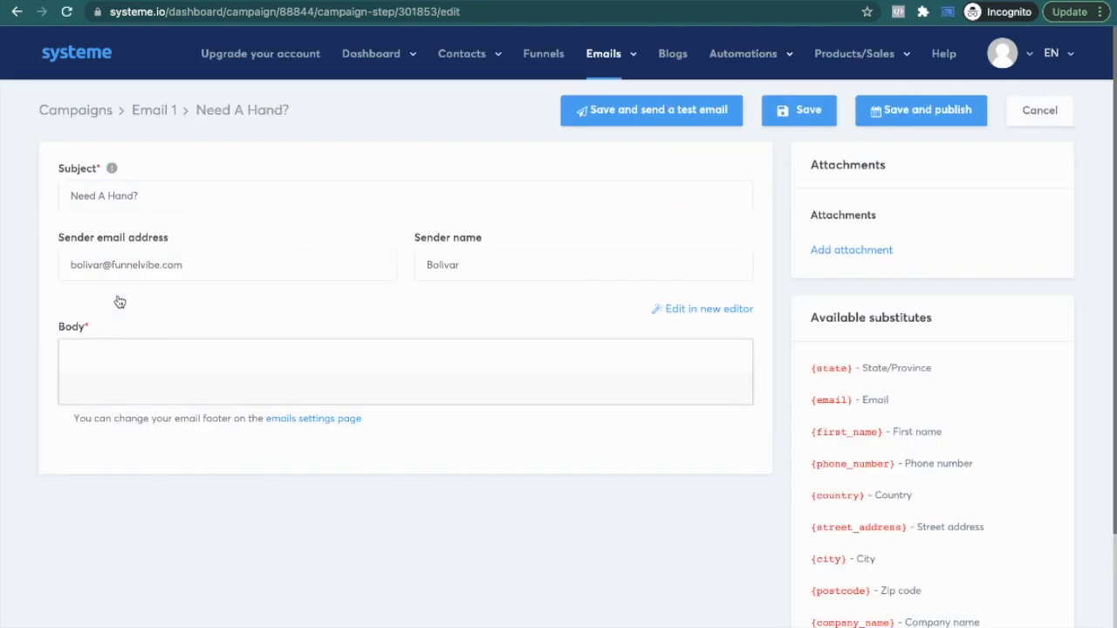
pyautogui.hotkey('alt', 'Left')
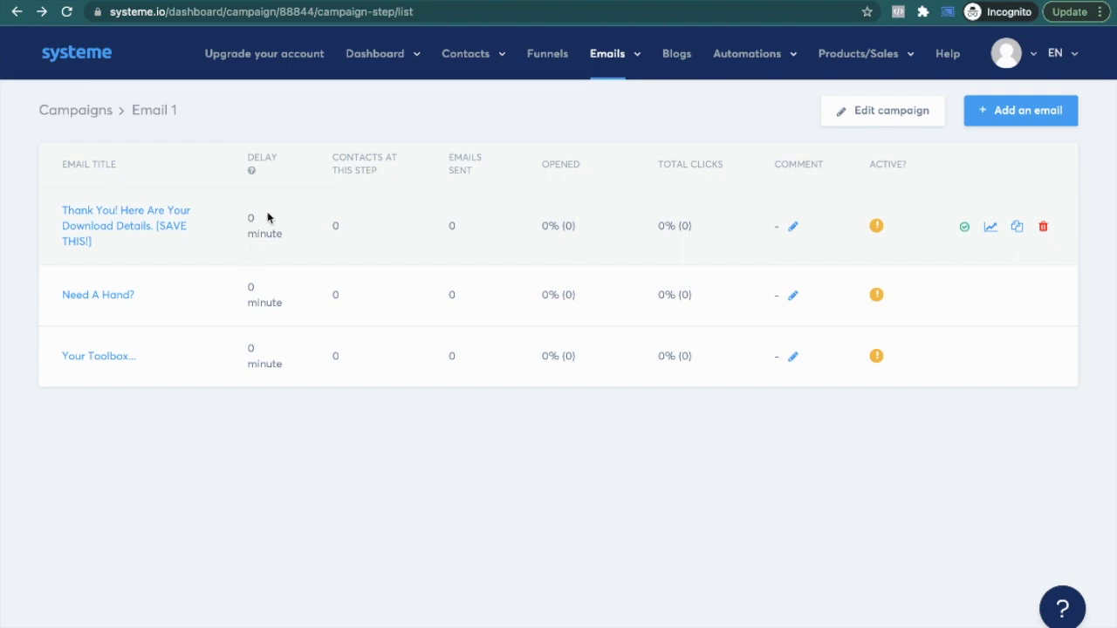
pyautogui.click(109, 296)
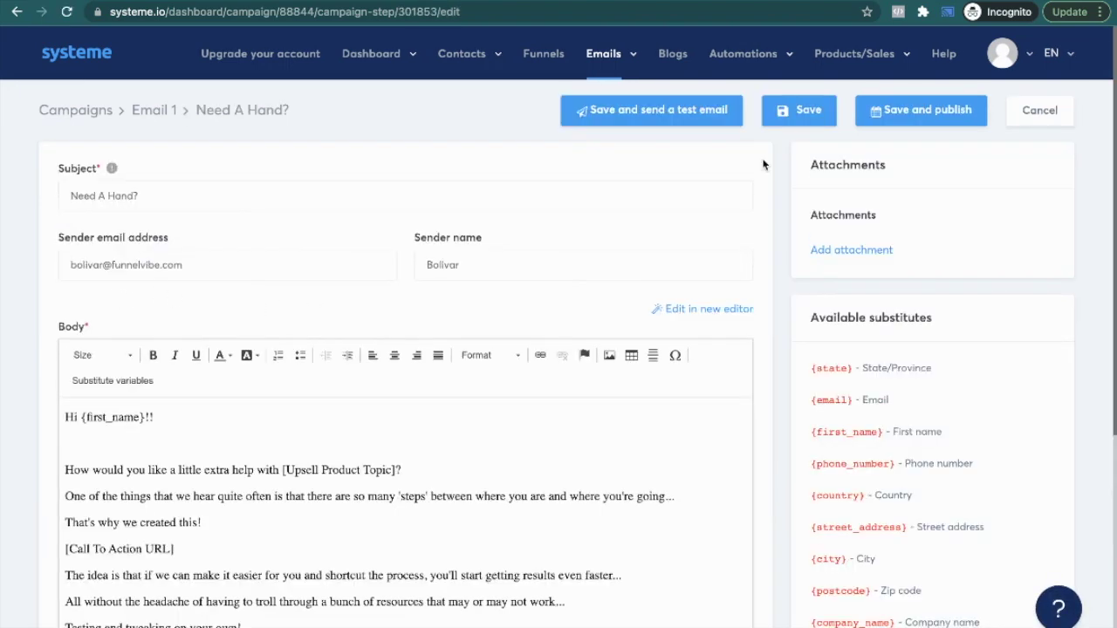
# Step: Publish Need A Hand? with a delay of 1 days
pyautogui.click(902, 114)
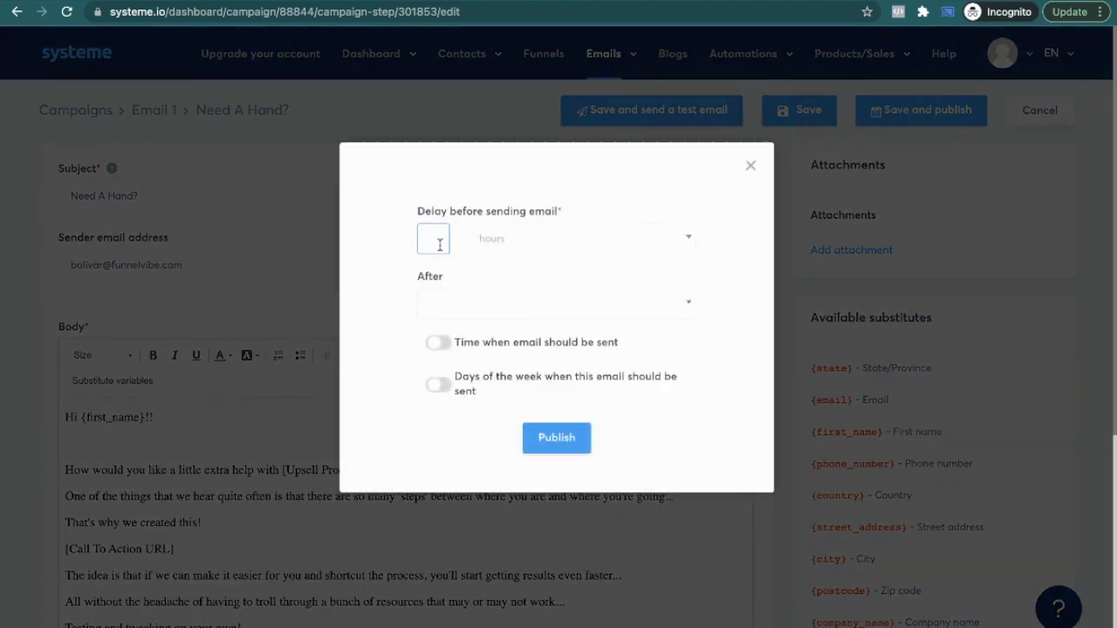
pyautogui.click(518, 240)
pyautogui.click(519, 294)
pyautogui.click(495, 305)
pyautogui.click(499, 322)
pyautogui.click(500, 317)
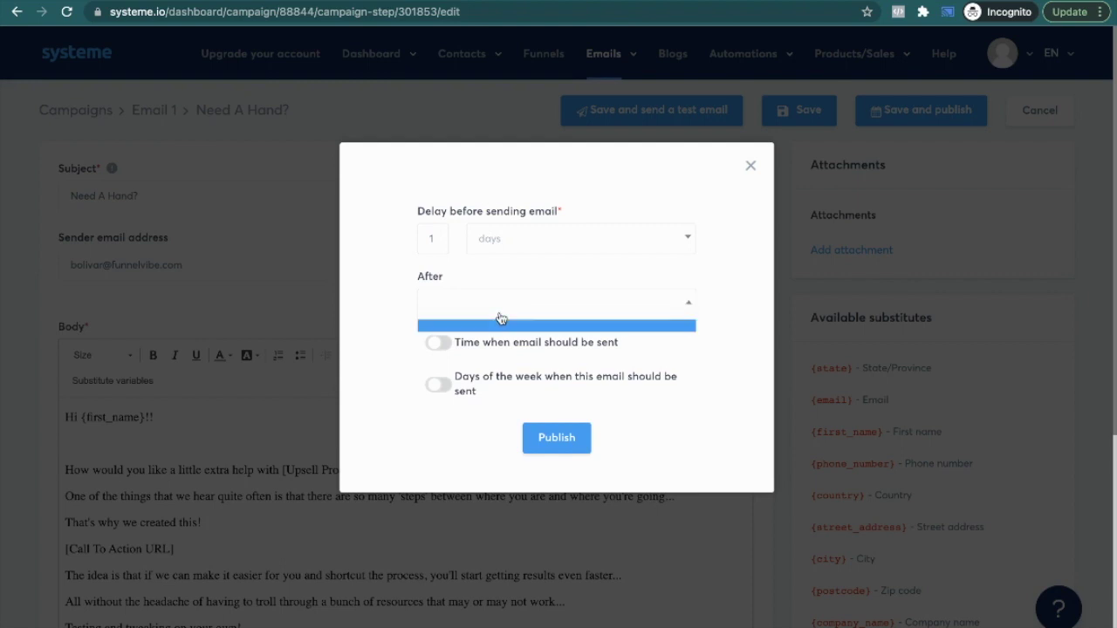
pyautogui.click(567, 434)
pyautogui.click(567, 434)
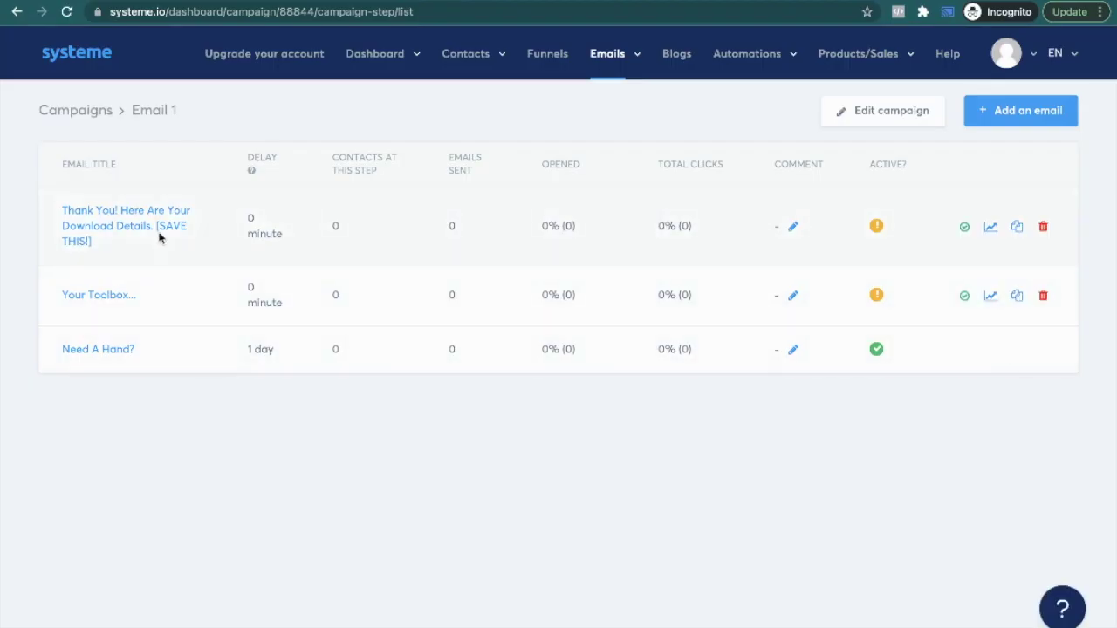
# Step: Publish the Thank You! download-details email with the delay left at 0
pyautogui.click(156, 216)
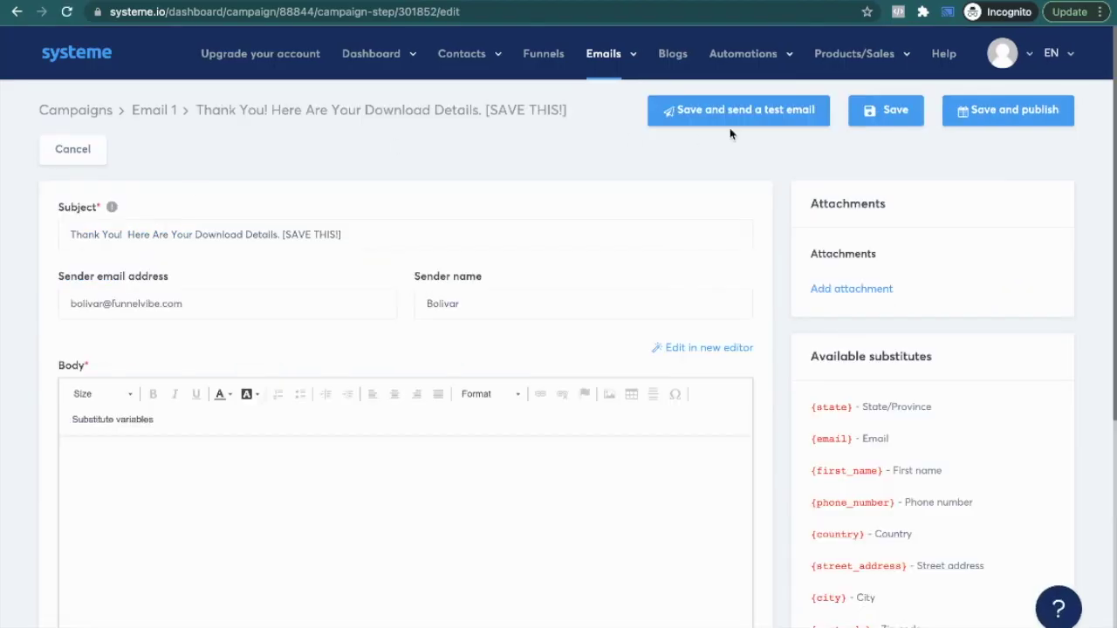
pyautogui.click(999, 109)
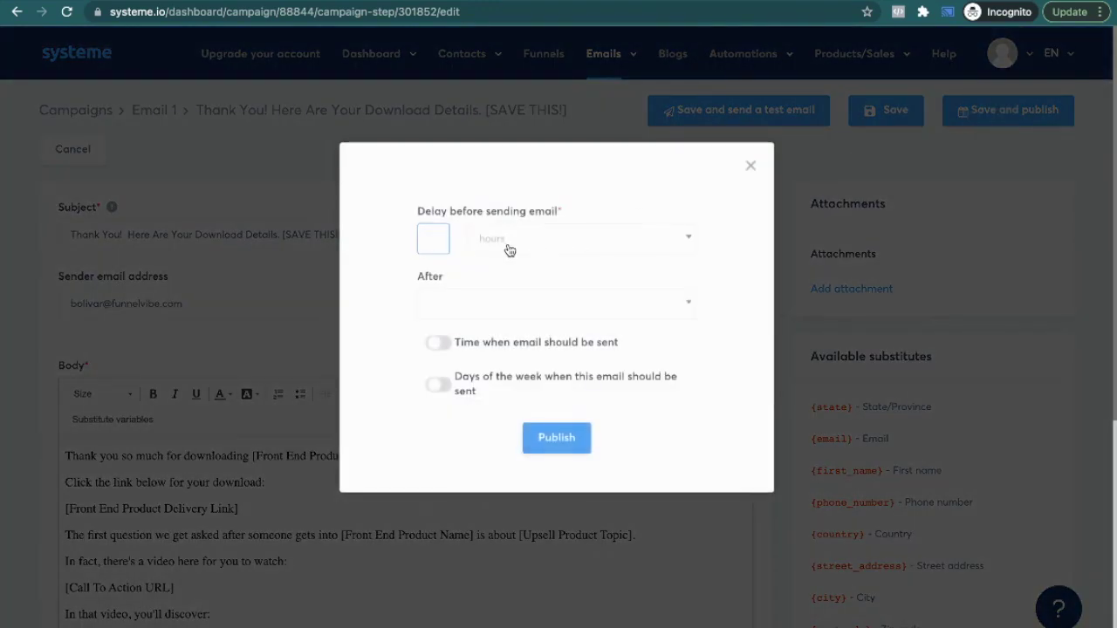
pyautogui.click(492, 278)
pyautogui.click(452, 303)
pyautogui.click(453, 305)
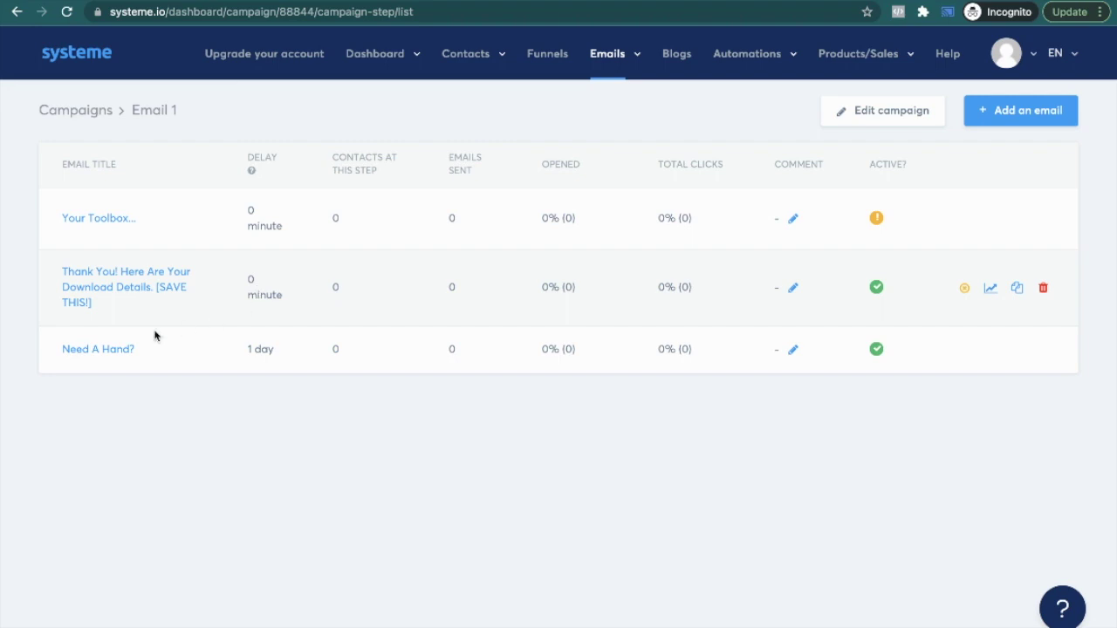
pyautogui.click(110, 219)
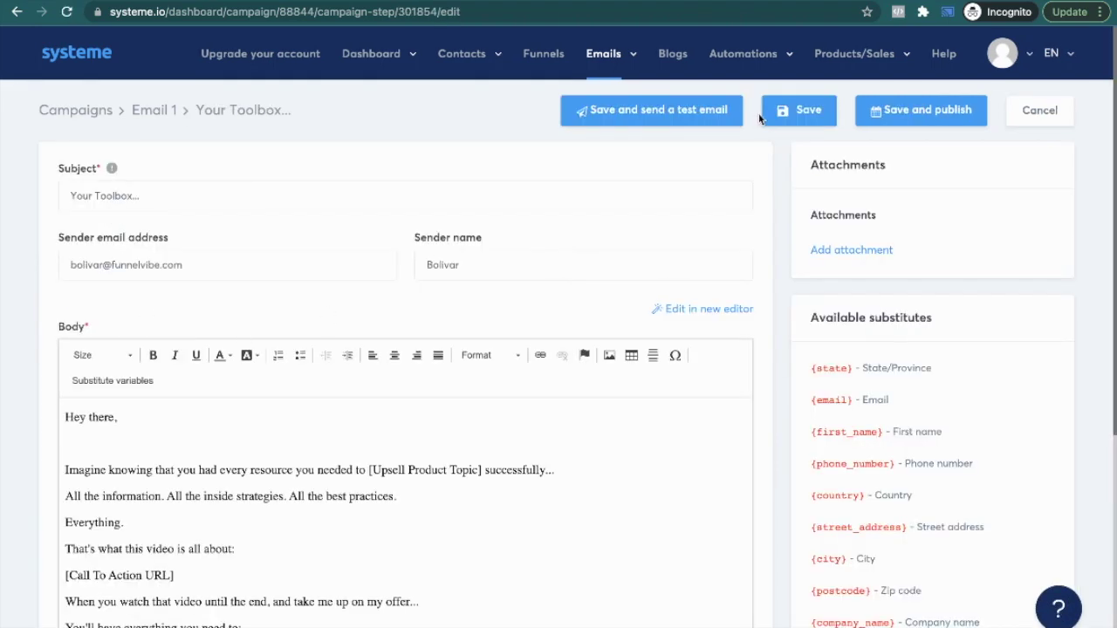
# Step: Publish Your Toolbox... to send 1 day after Need A Hand?, then go to Funnels
pyautogui.click(908, 114)
pyautogui.write('1')
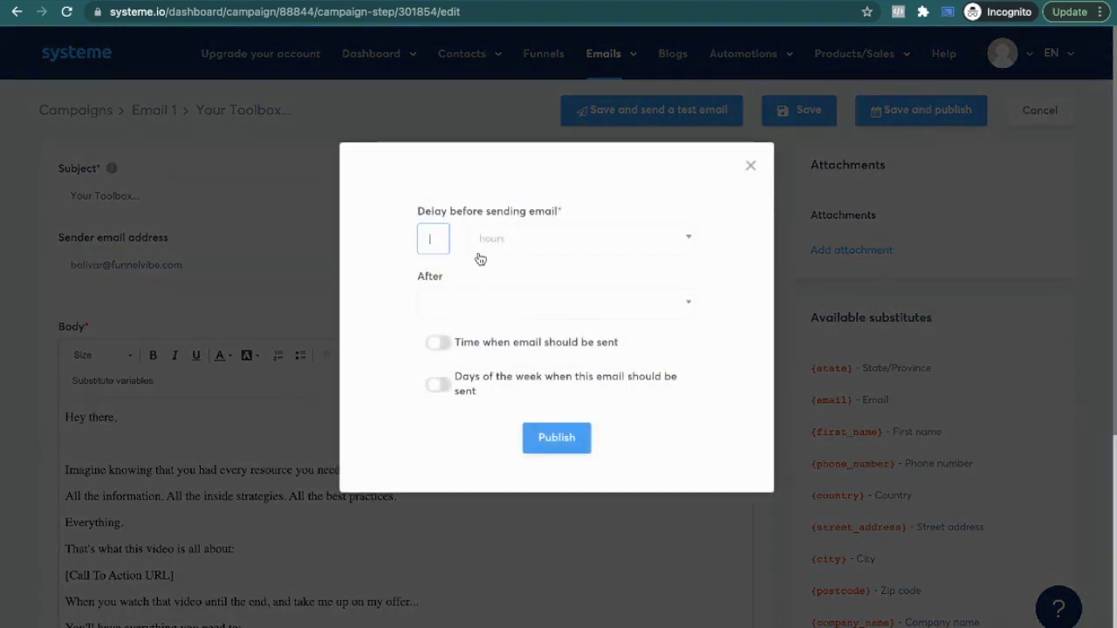
pyautogui.click(509, 242)
pyautogui.click(506, 294)
pyautogui.click(485, 306)
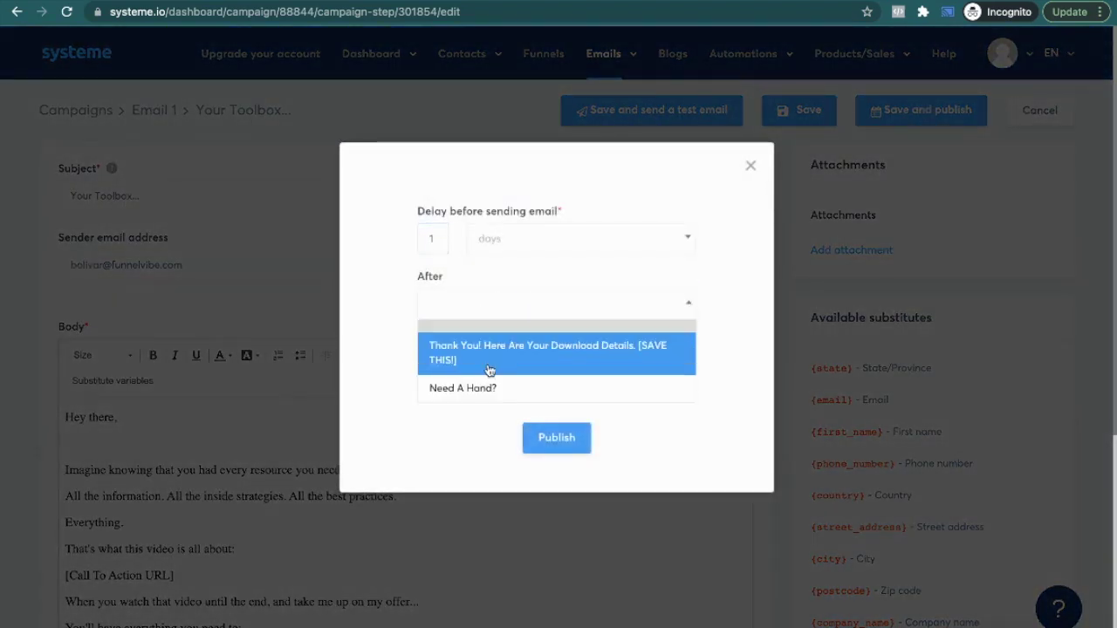
pyautogui.click(486, 389)
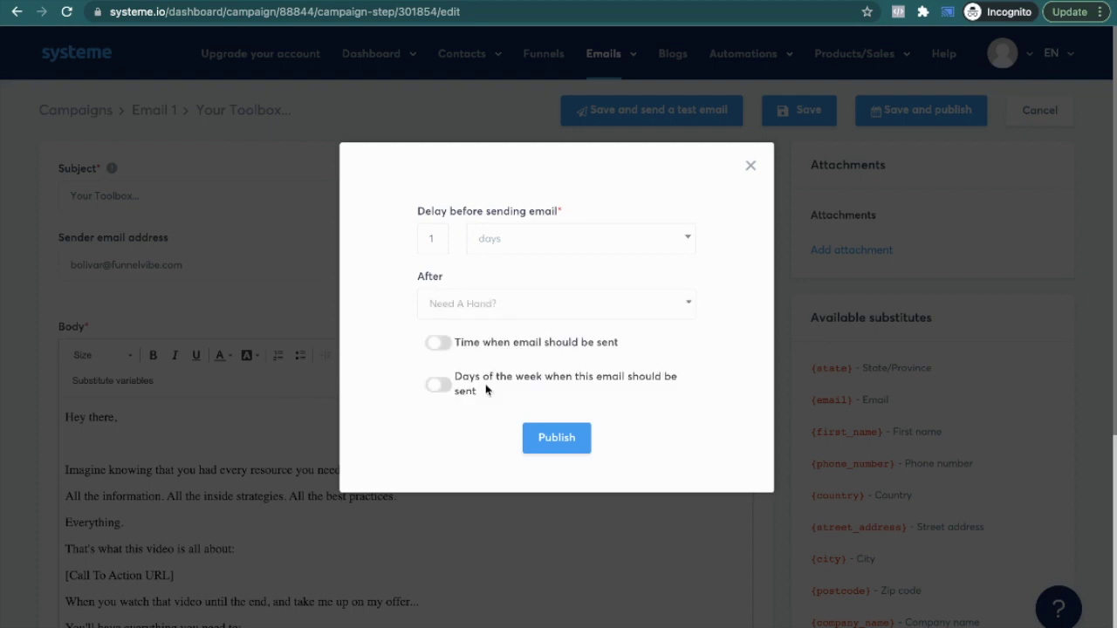
pyautogui.click(558, 444)
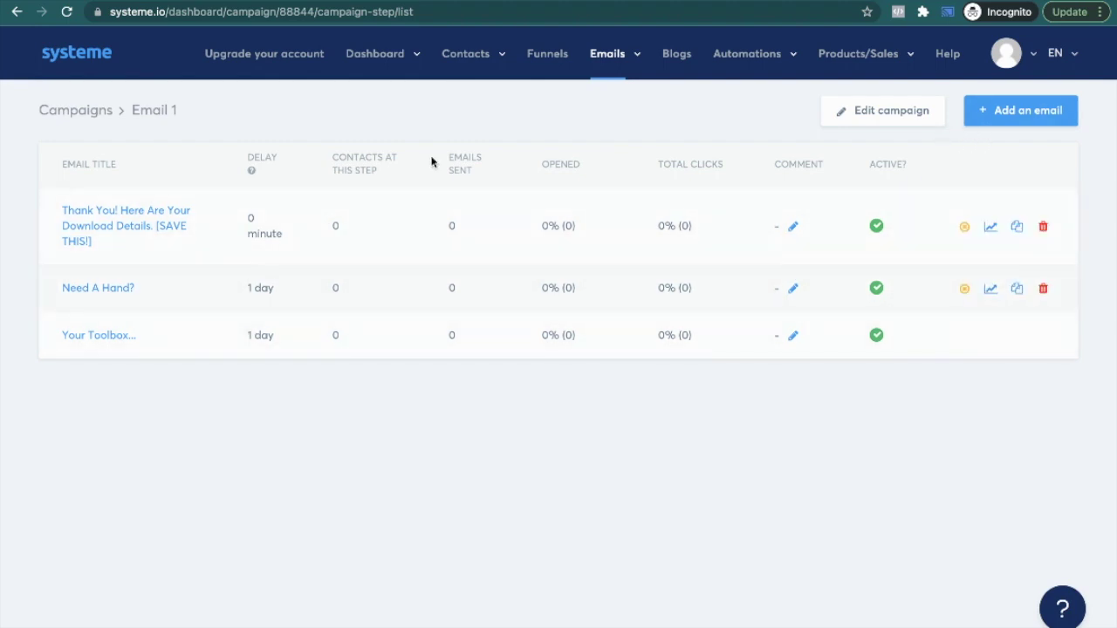
pyautogui.click(546, 57)
# Step: In the Lead Magnet funnel's automation rules, delete the existing form-subscribed rule
pyautogui.click(226, 208)
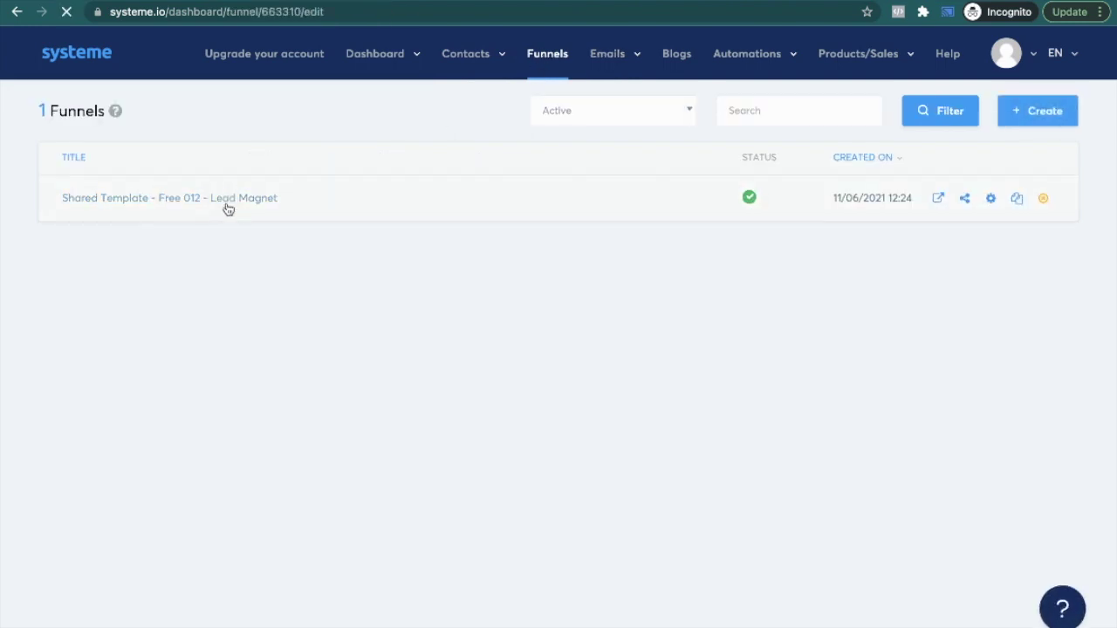
pyautogui.click(567, 169)
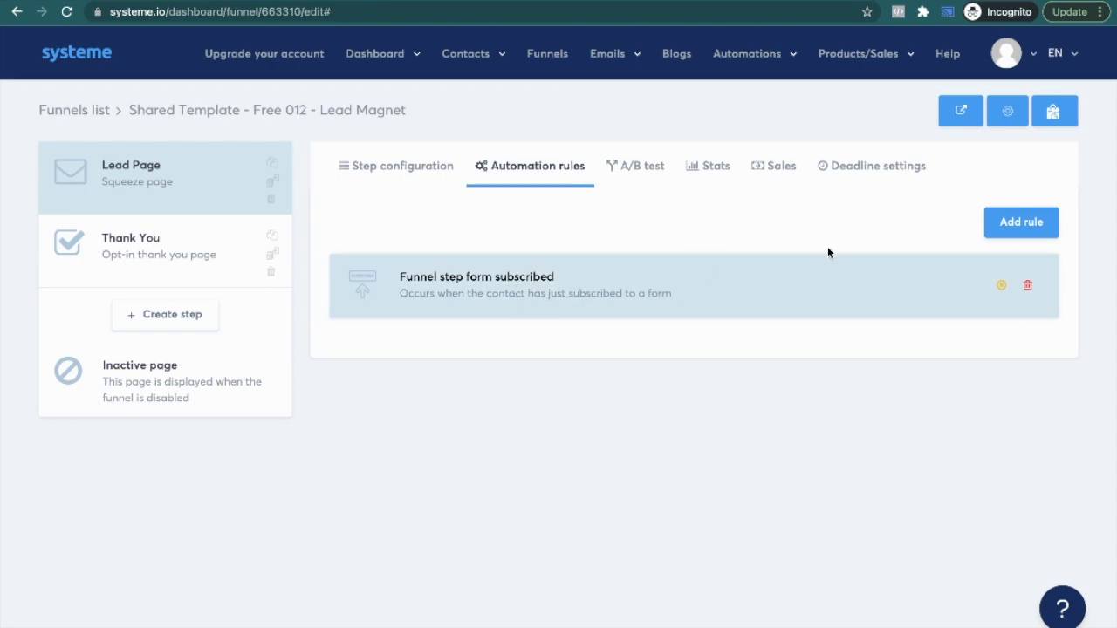
pyautogui.click(1027, 285)
pyautogui.click(523, 394)
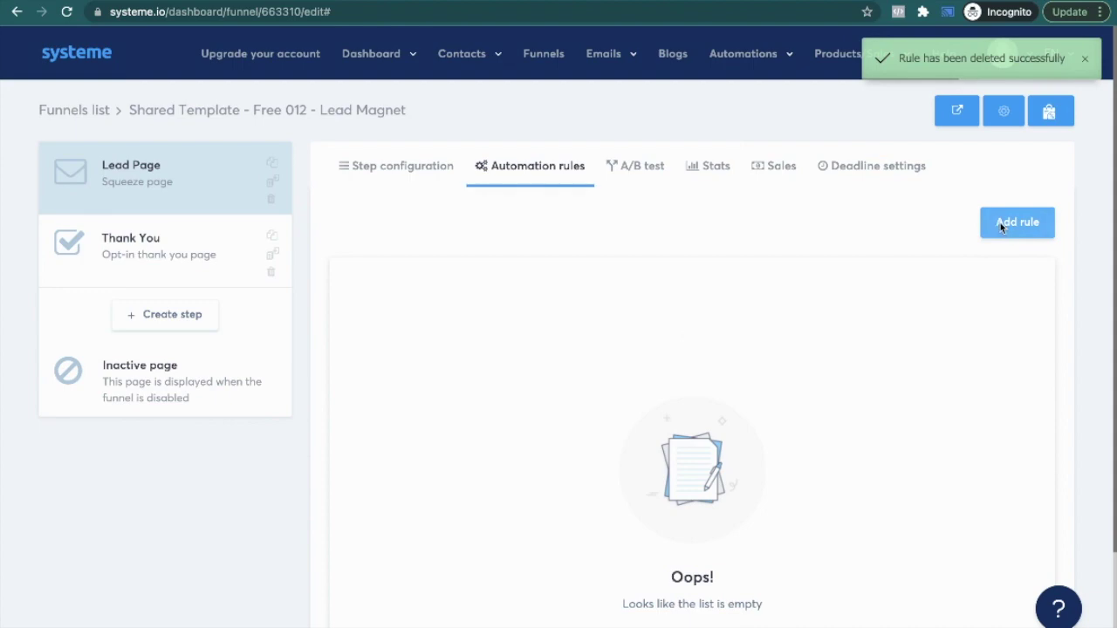
# Step: Add and save a Funnel step form subscribed rule that subscribes contacts to the Email 1 campaign
pyautogui.click(1003, 222)
pyautogui.click(534, 328)
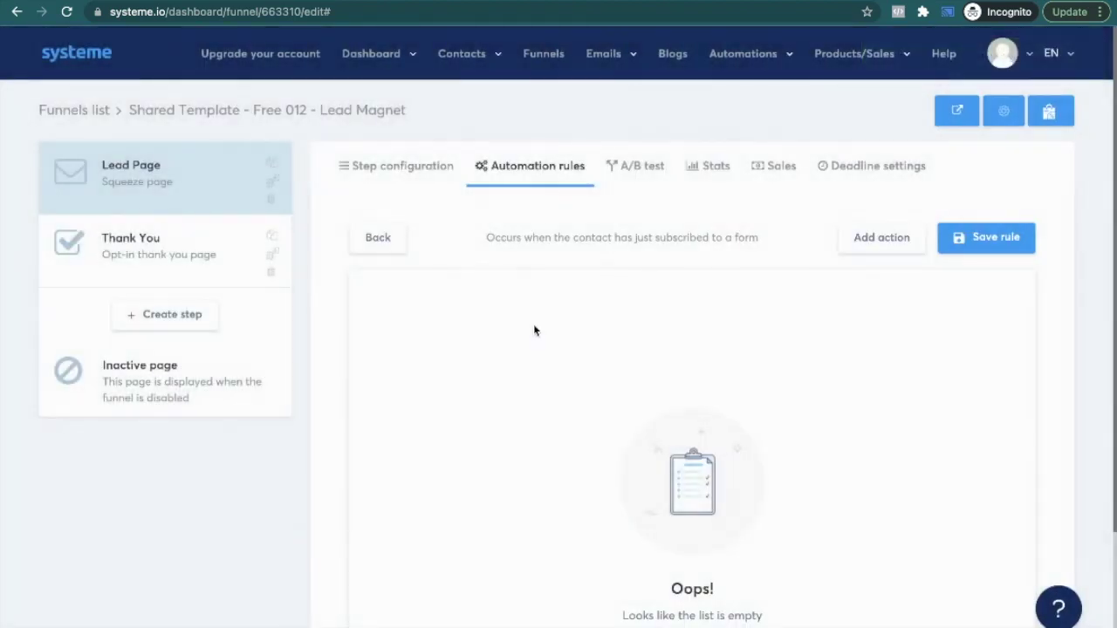
pyautogui.scroll(-1, 534, 327)
pyautogui.click(872, 174)
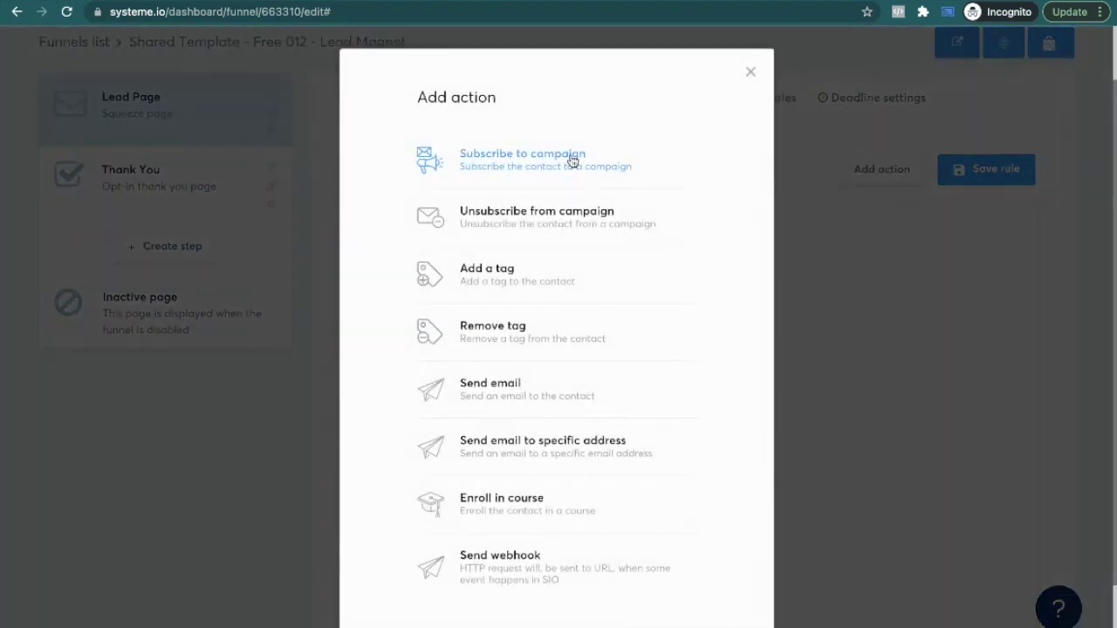
pyautogui.click(571, 160)
pyautogui.click(724, 341)
pyautogui.click(717, 388)
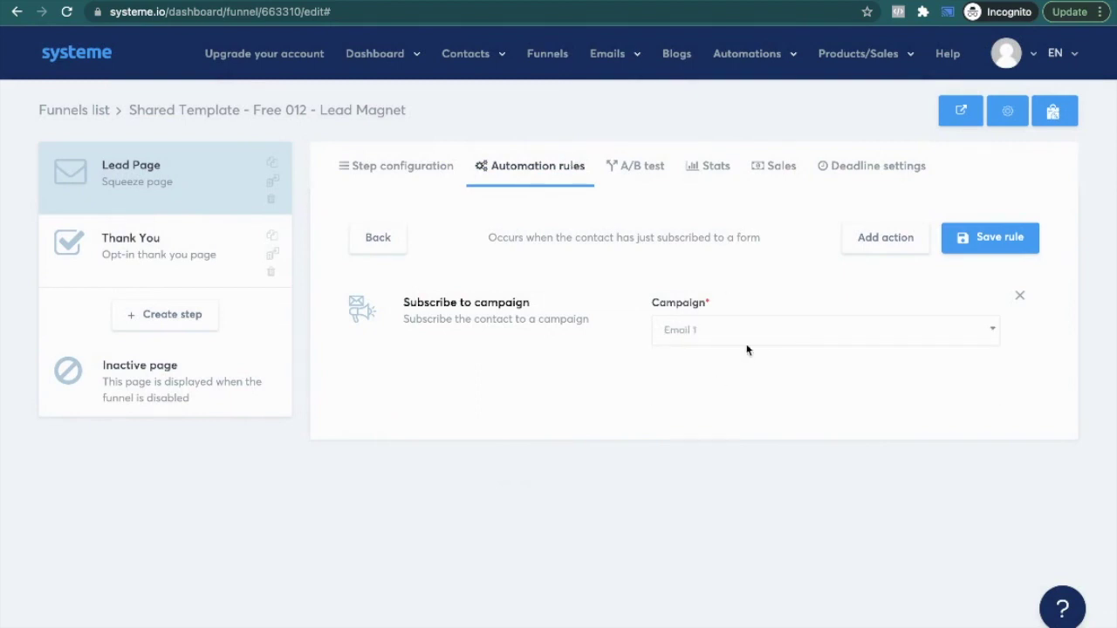
pyautogui.click(979, 241)
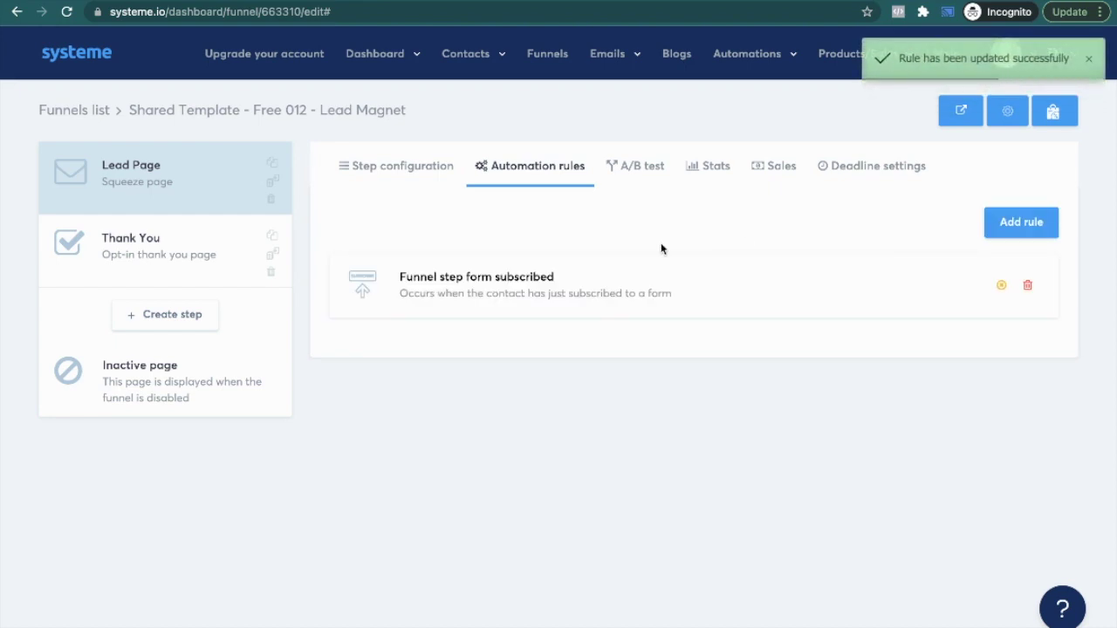
# Step: Create and save a new contact tag named Lead in Contacts > Tags
pyautogui.moveTo(463, 70)
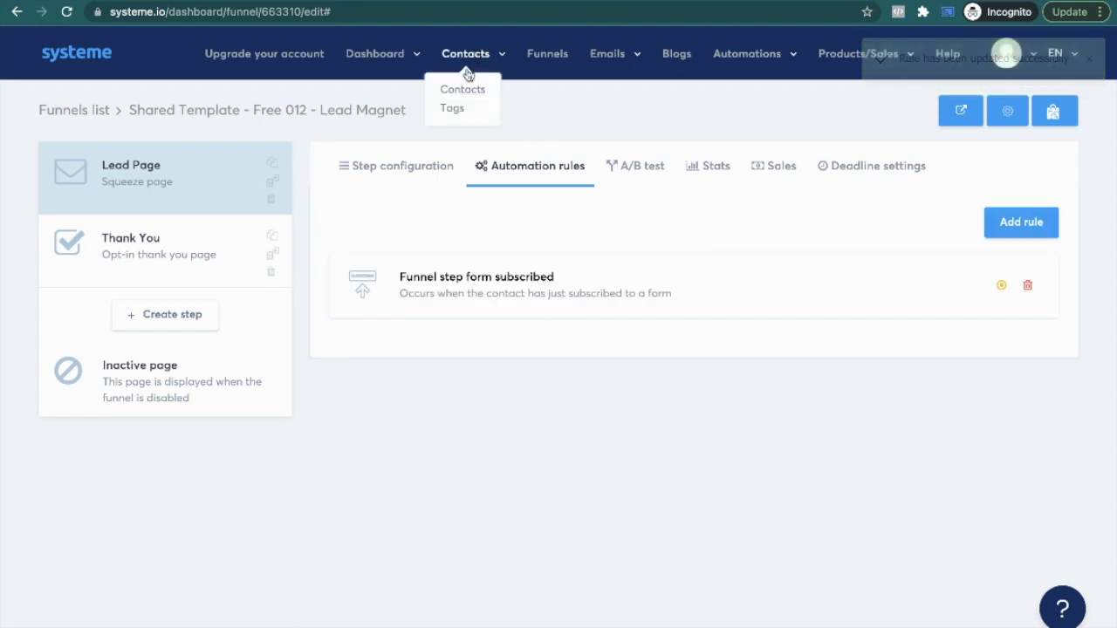
pyautogui.click(461, 108)
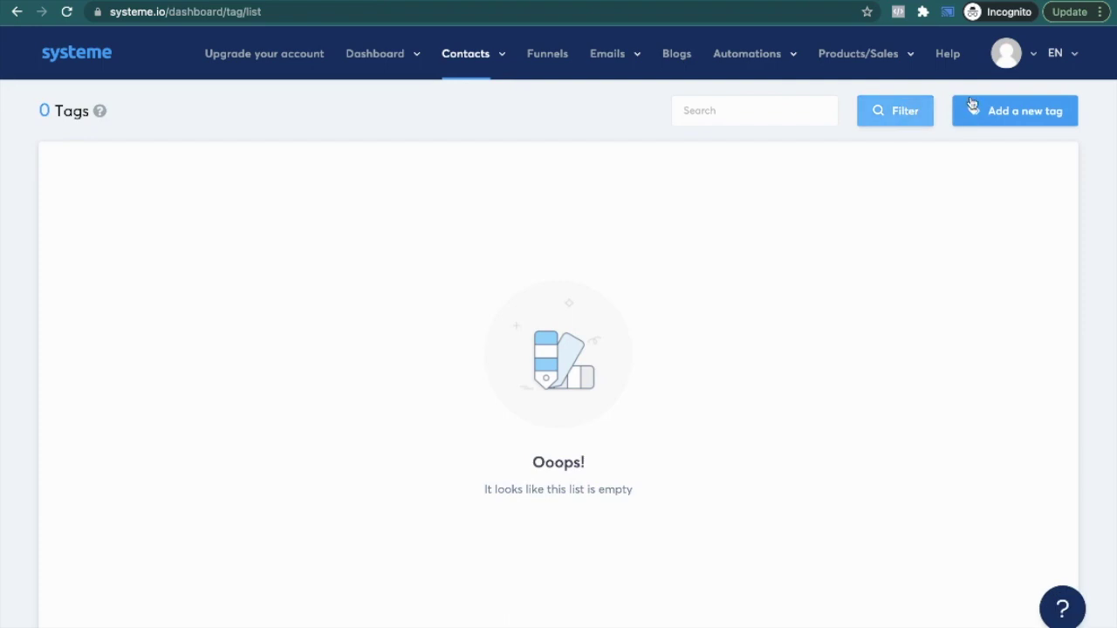
pyautogui.click(997, 110)
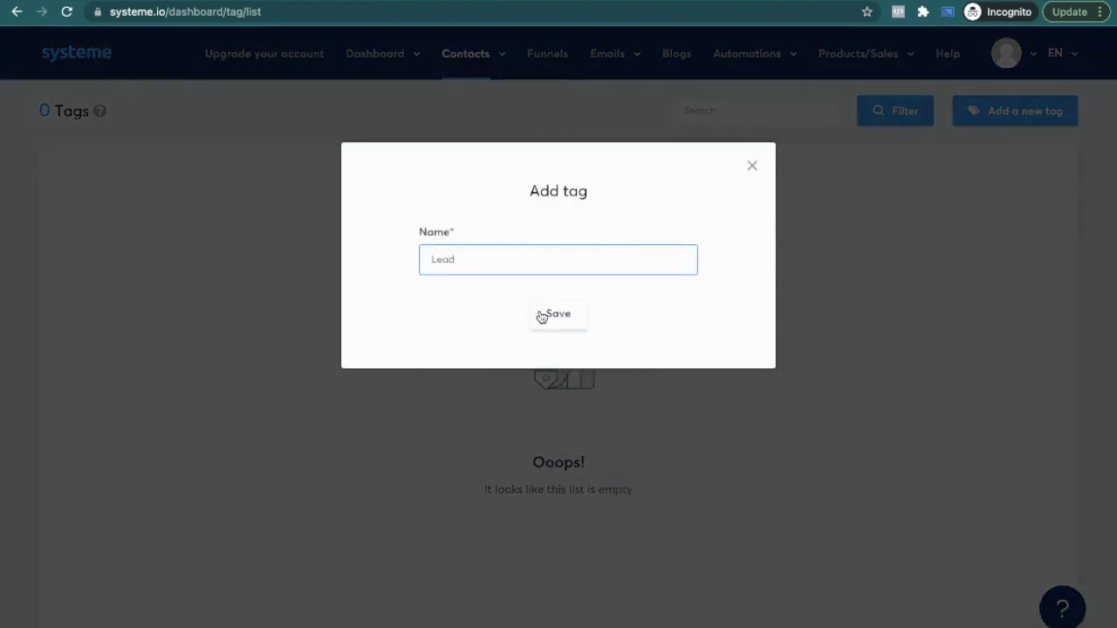
pyautogui.click(545, 316)
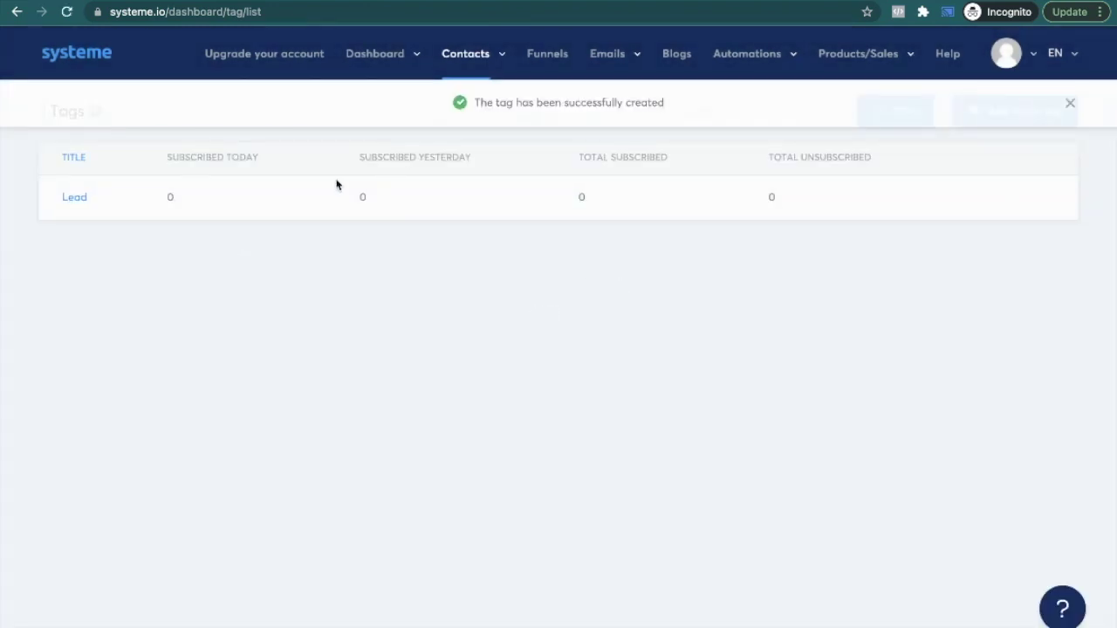
# Step: Go back to Funnels and reopen the Lead Magnet funnel
pyautogui.moveTo(377, 56)
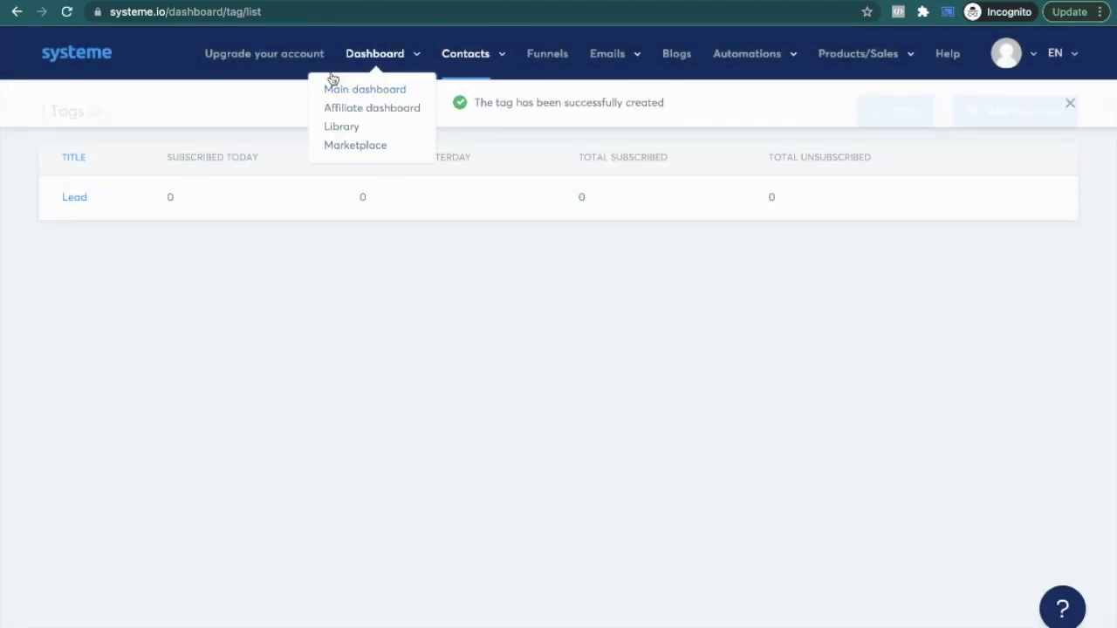
pyautogui.click(537, 57)
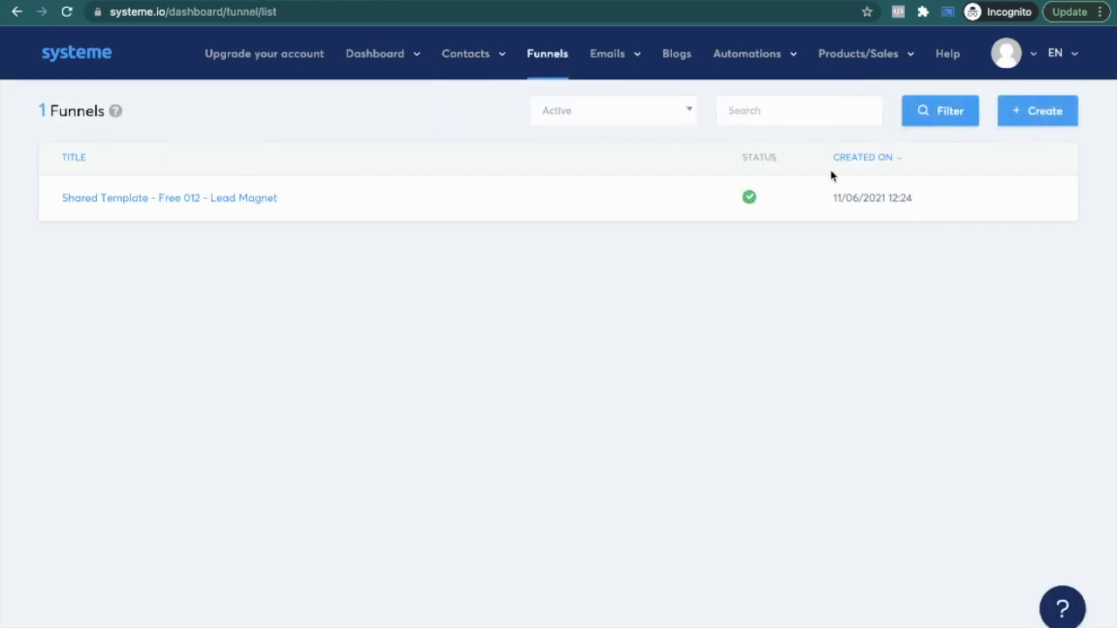
pyautogui.click(246, 200)
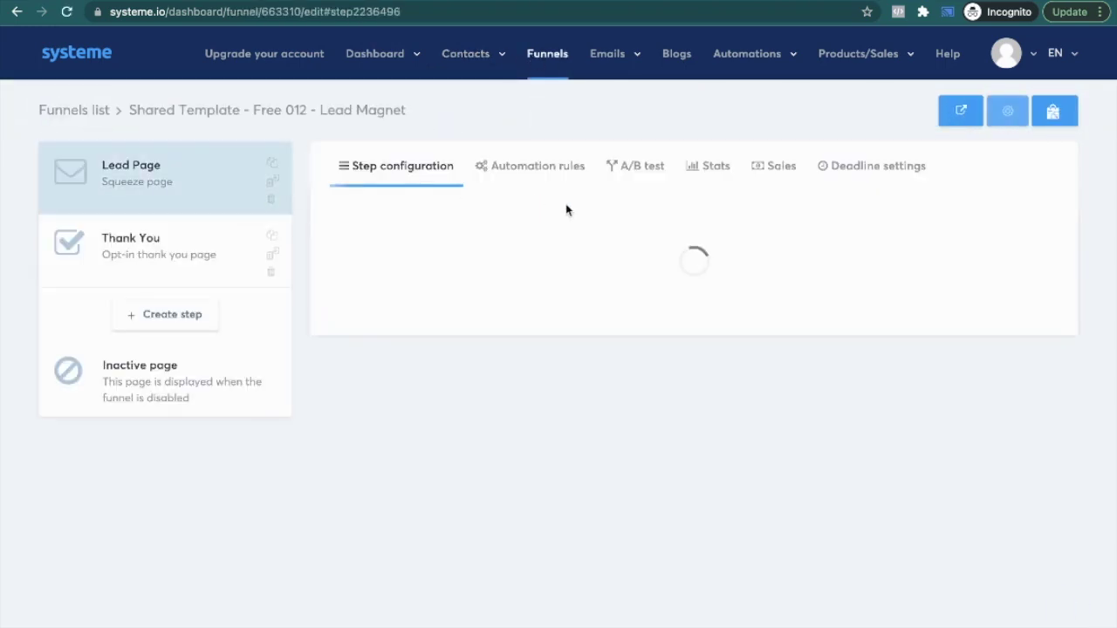
# Step: Add an Add a tag: Lead action to the form-subscribed rule, save it, then open Contacts
pyautogui.click(553, 169)
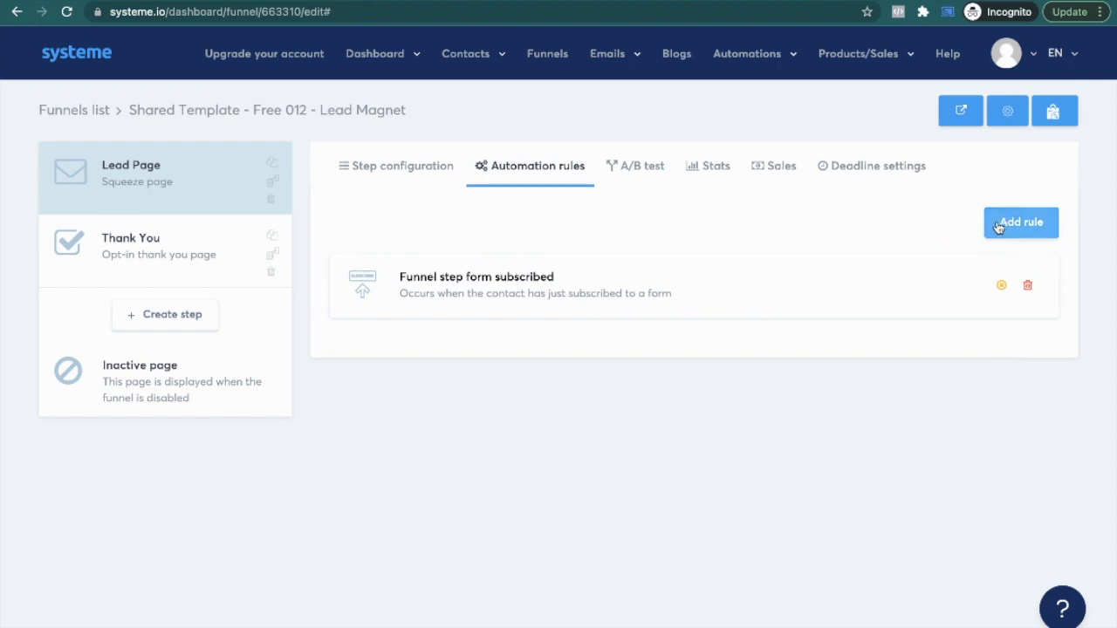
pyautogui.click(728, 294)
pyautogui.click(885, 238)
pyautogui.click(551, 280)
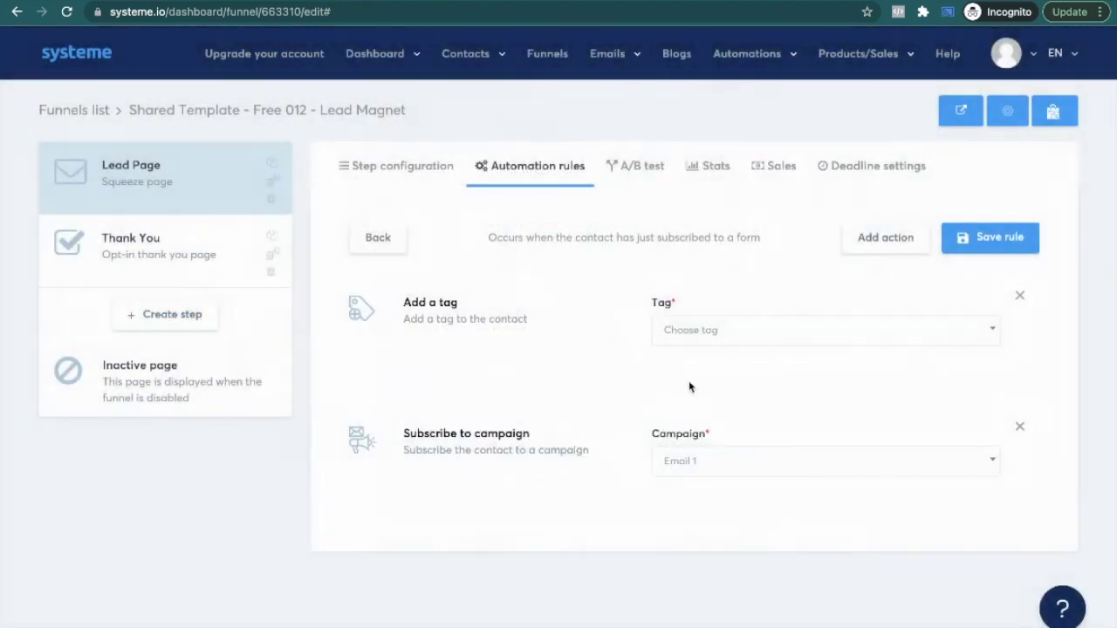
pyautogui.click(705, 331)
pyautogui.click(724, 383)
pyautogui.click(963, 237)
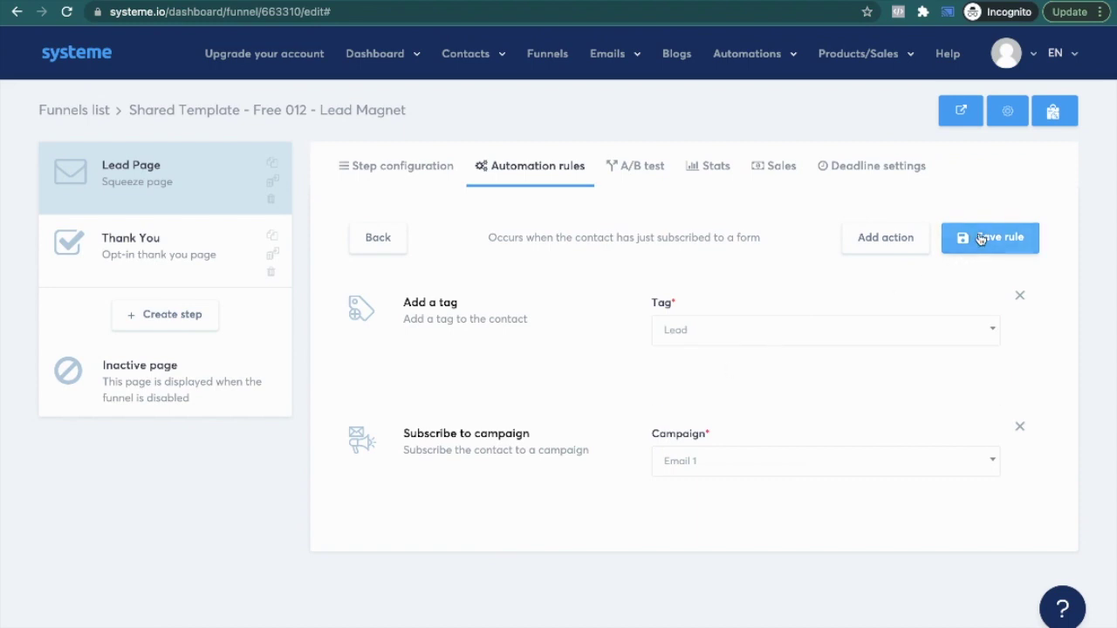
pyautogui.moveTo(465, 54)
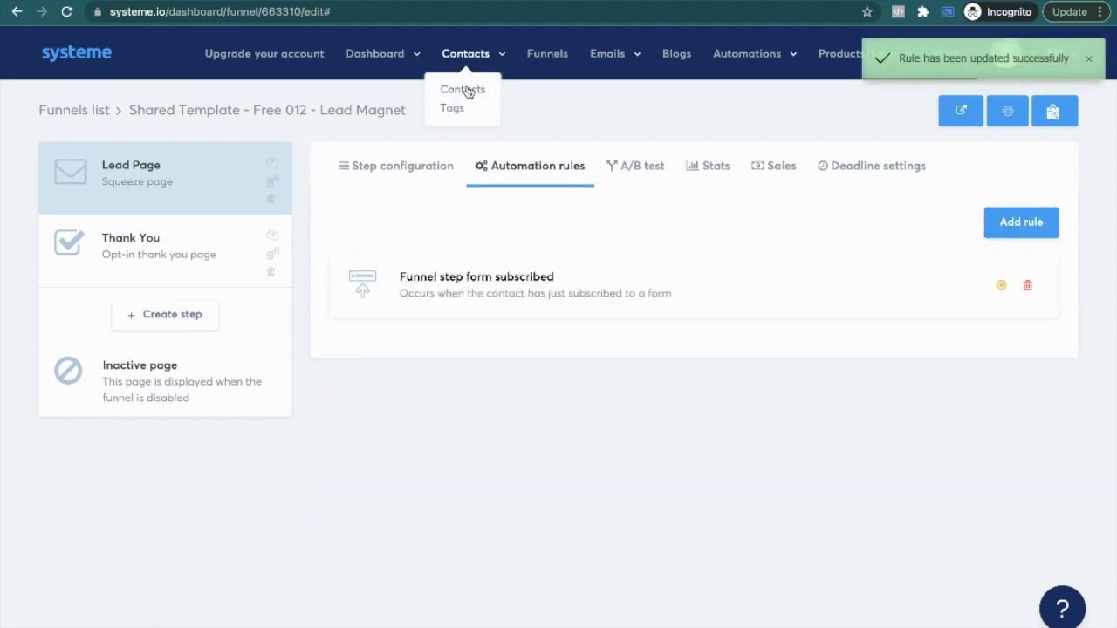
pyautogui.click(460, 90)
# Step: Check the Lead tag in Contacts > Tags, then reopen the Shared Template - Free 012 - Lead Magnet funnel
pyautogui.moveTo(454, 70)
pyautogui.click(454, 112)
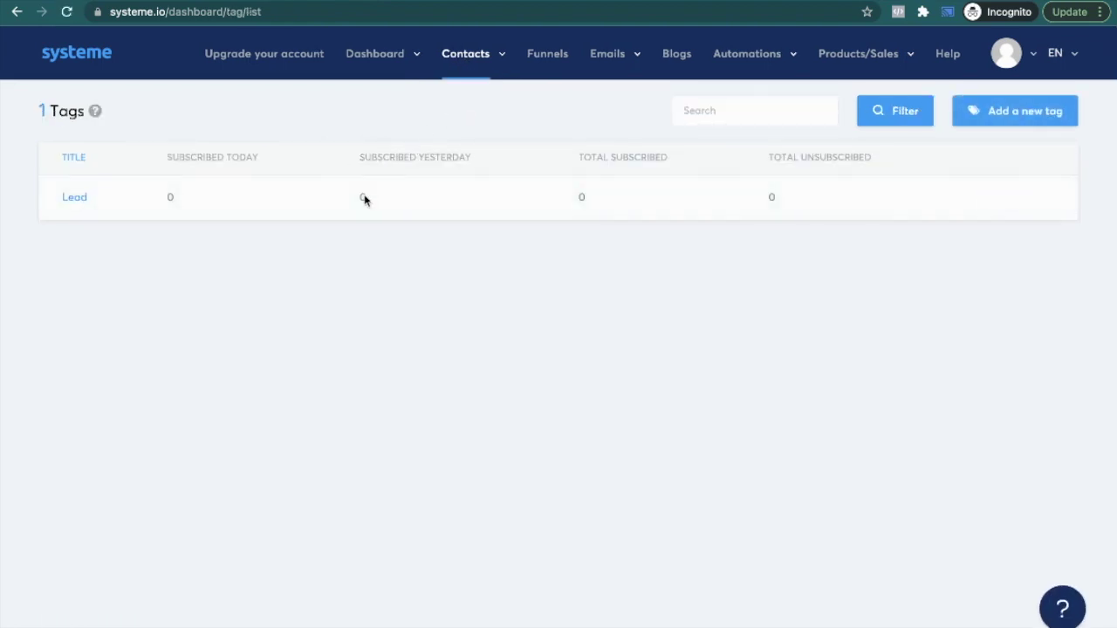
pyautogui.moveTo(404, 56)
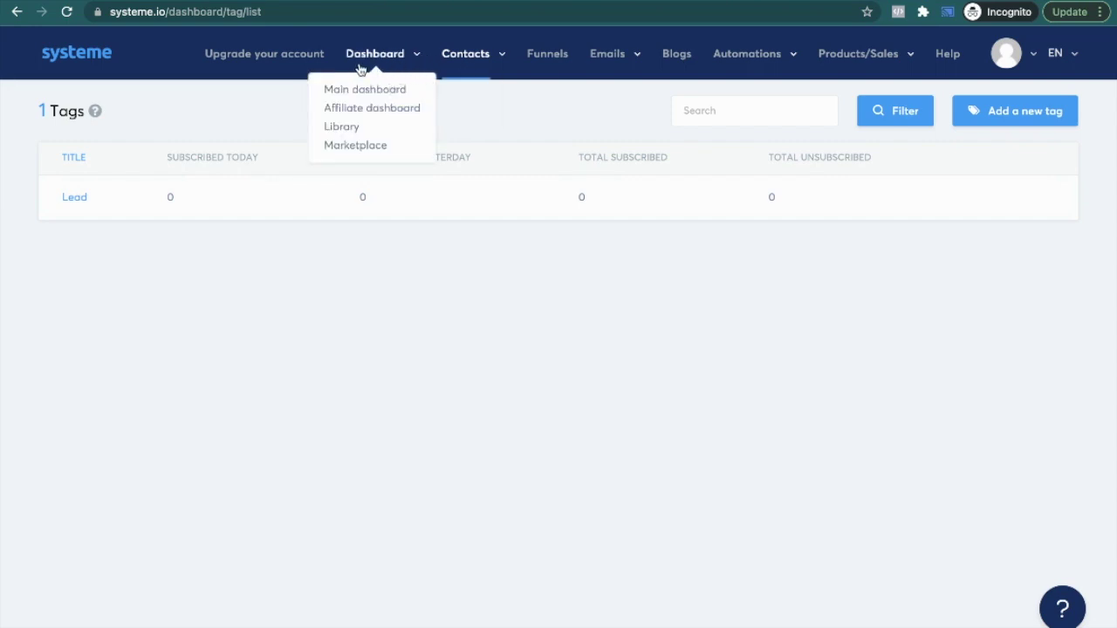
pyautogui.click(532, 68)
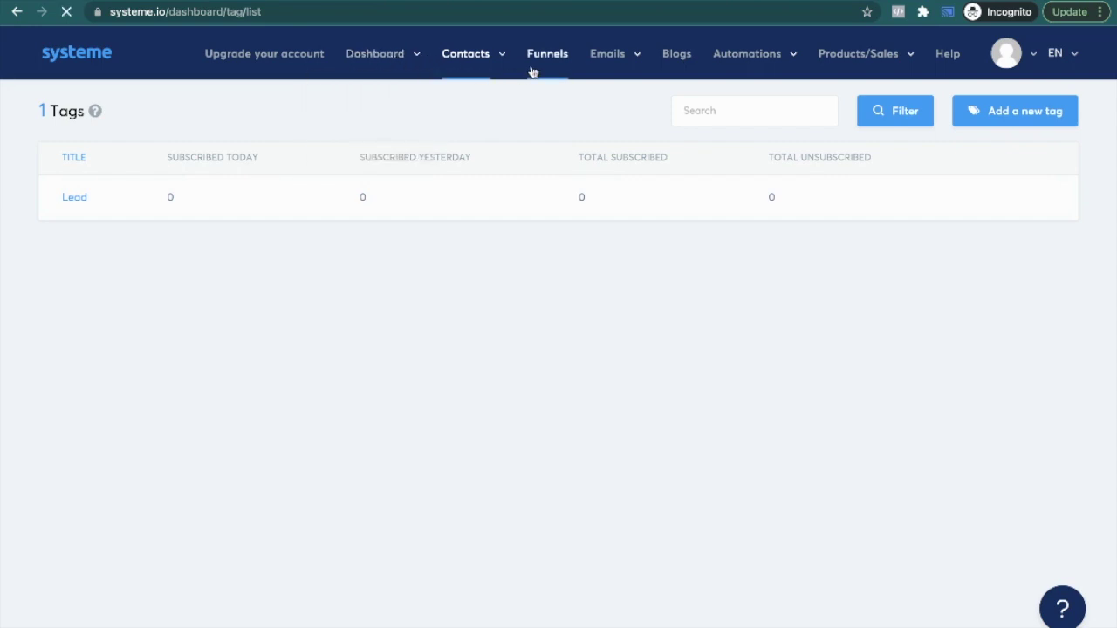
pyautogui.click(227, 205)
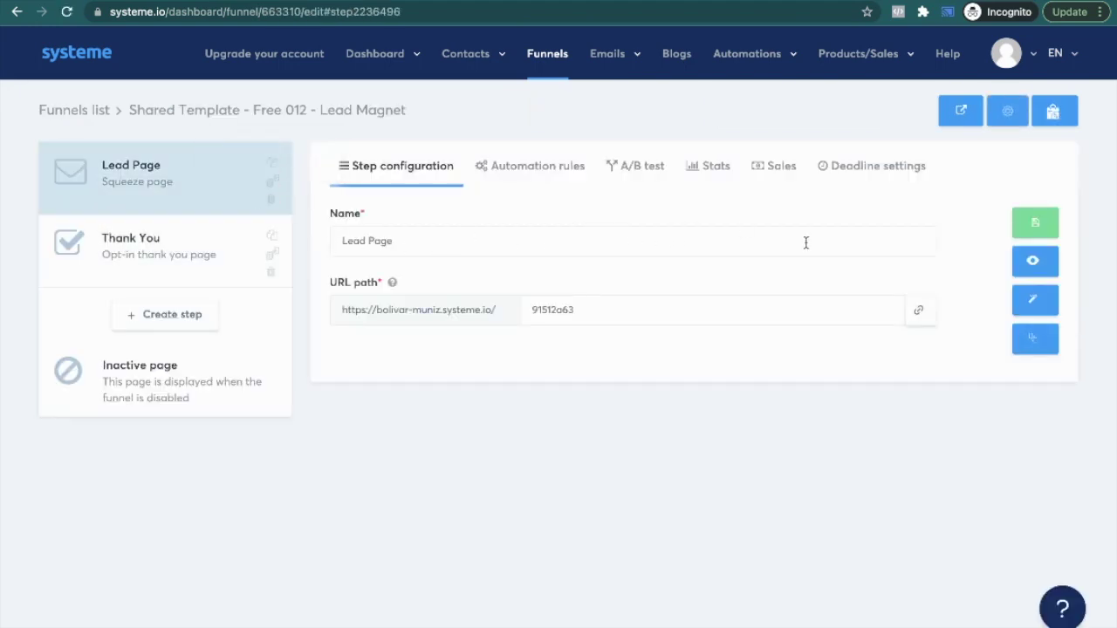
# Step: Open the Lead Page in the editor, preview and close it, then open Popup №2 for editing
pyautogui.click(1035, 299)
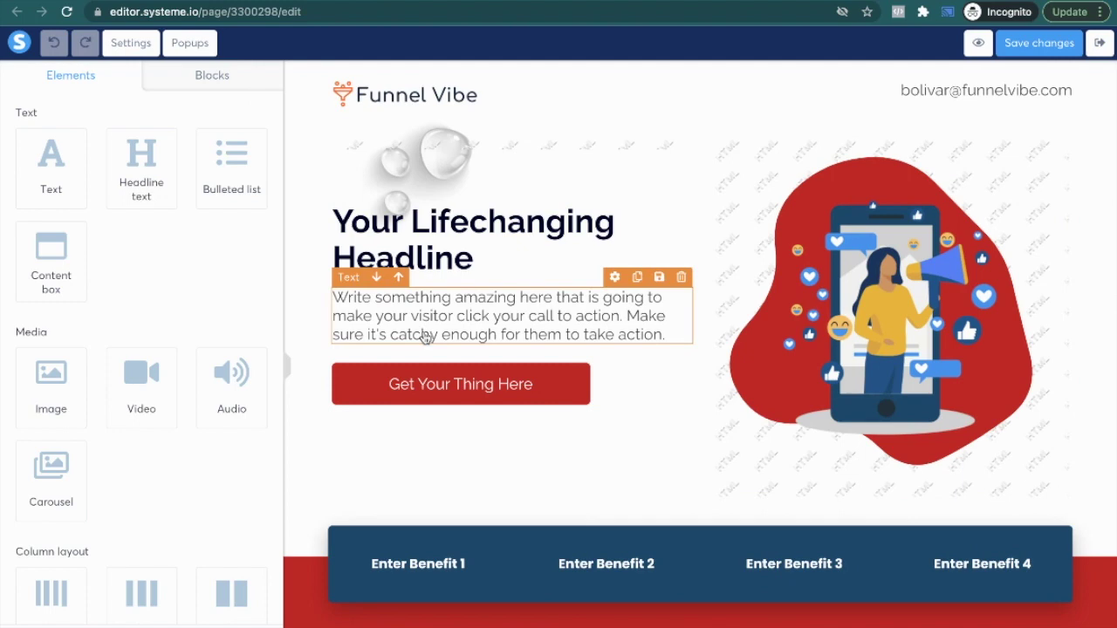
pyautogui.click(977, 43)
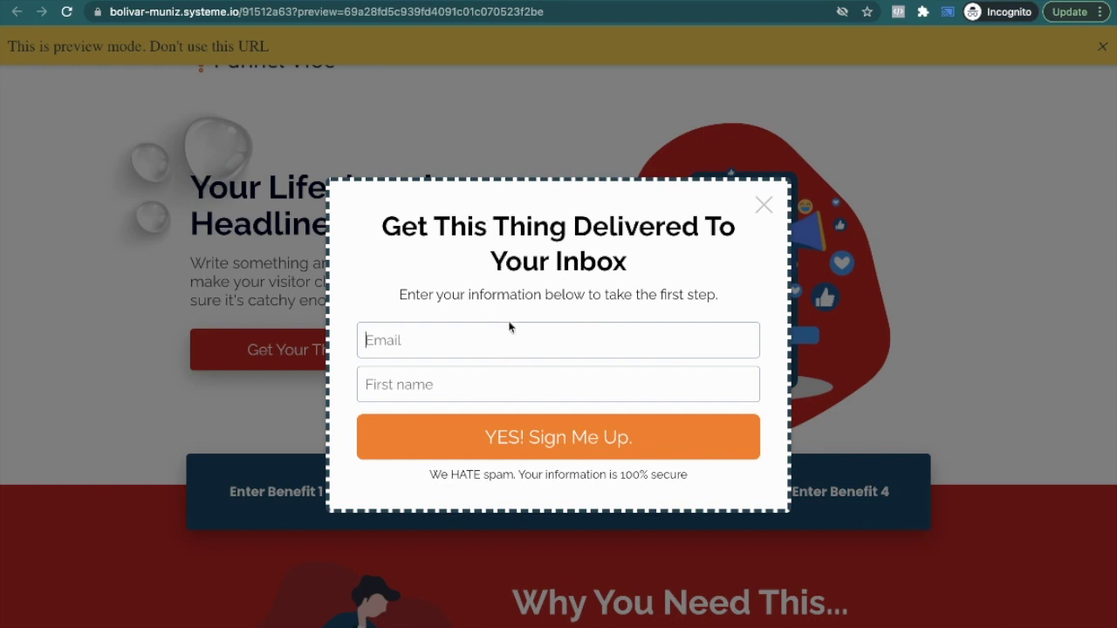
pyautogui.hotkey('ctrl', 'w')
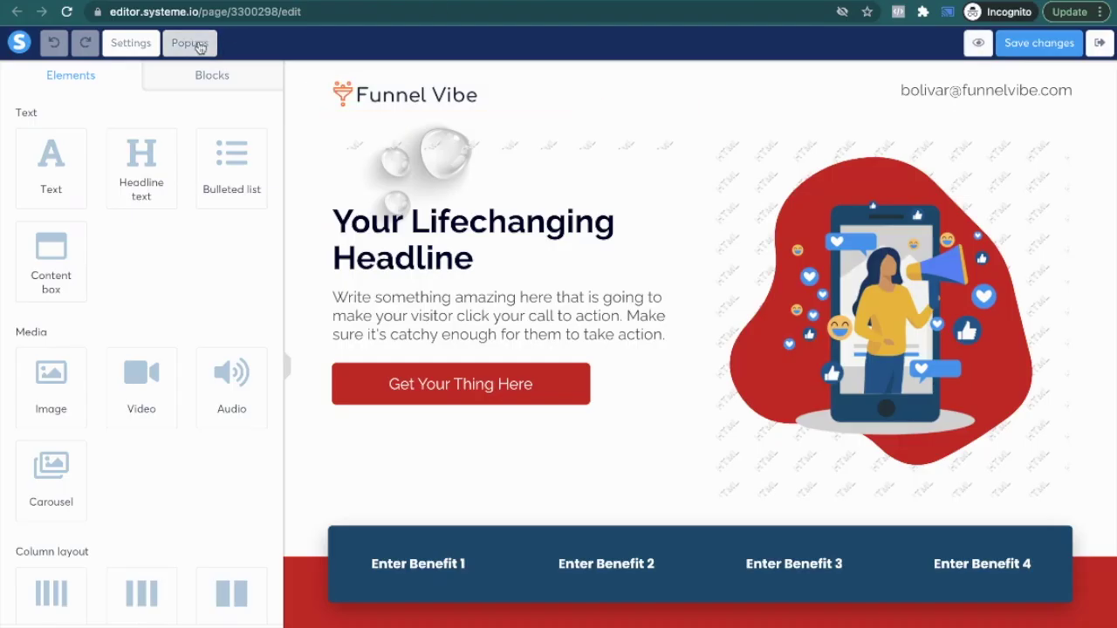
pyautogui.click(189, 42)
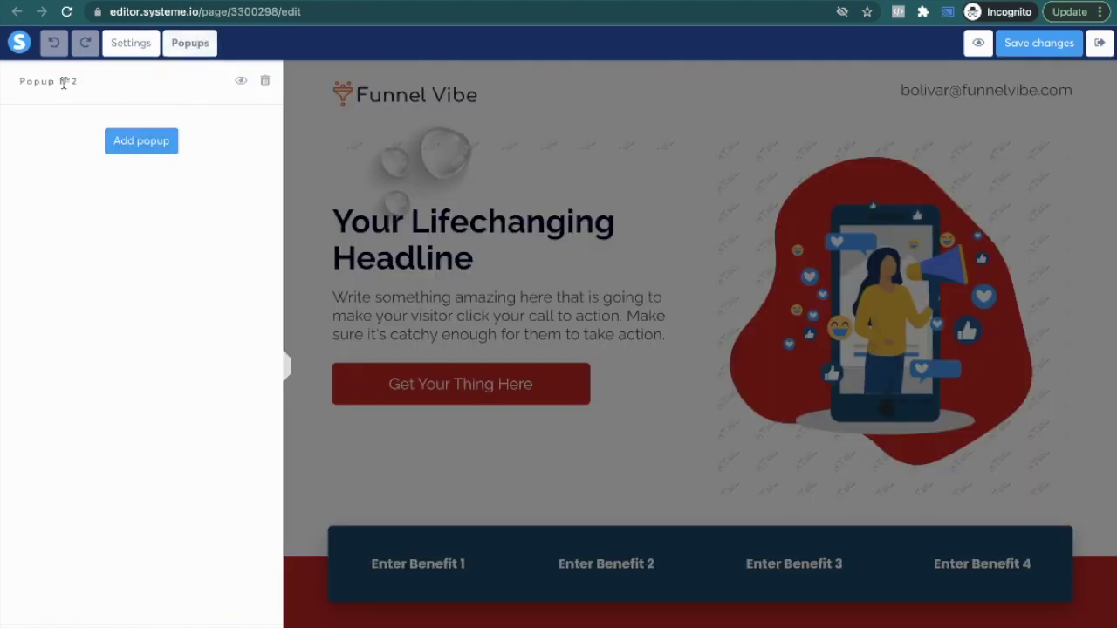
pyautogui.click(241, 82)
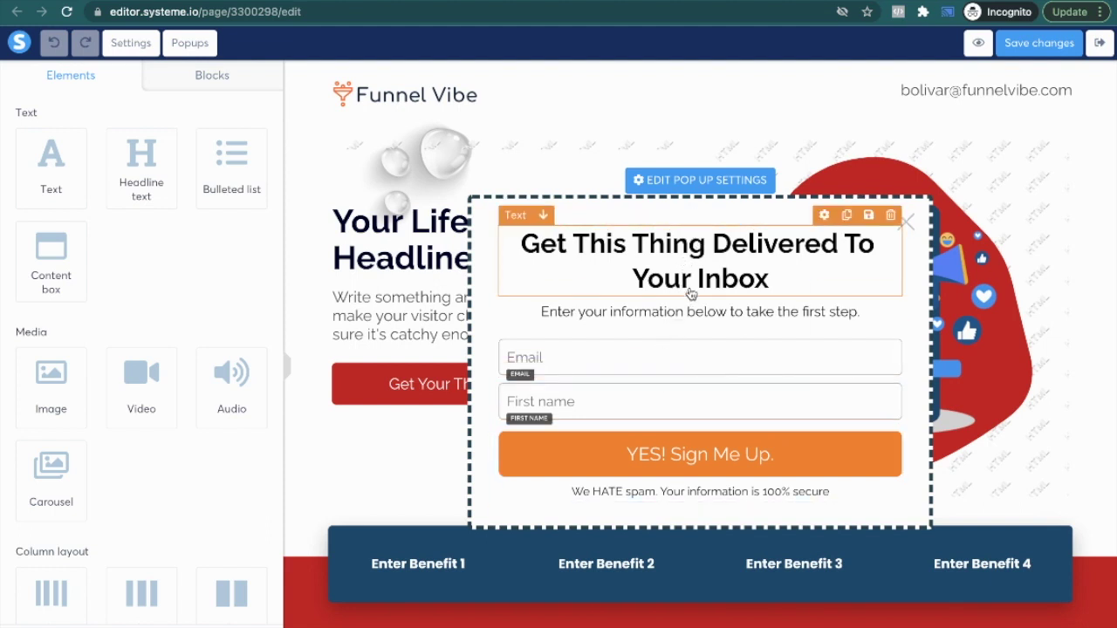
# Step: Set the YES! Sign Me Up. button's background colour to the default red swatch
pyautogui.tripleClick(700, 268)
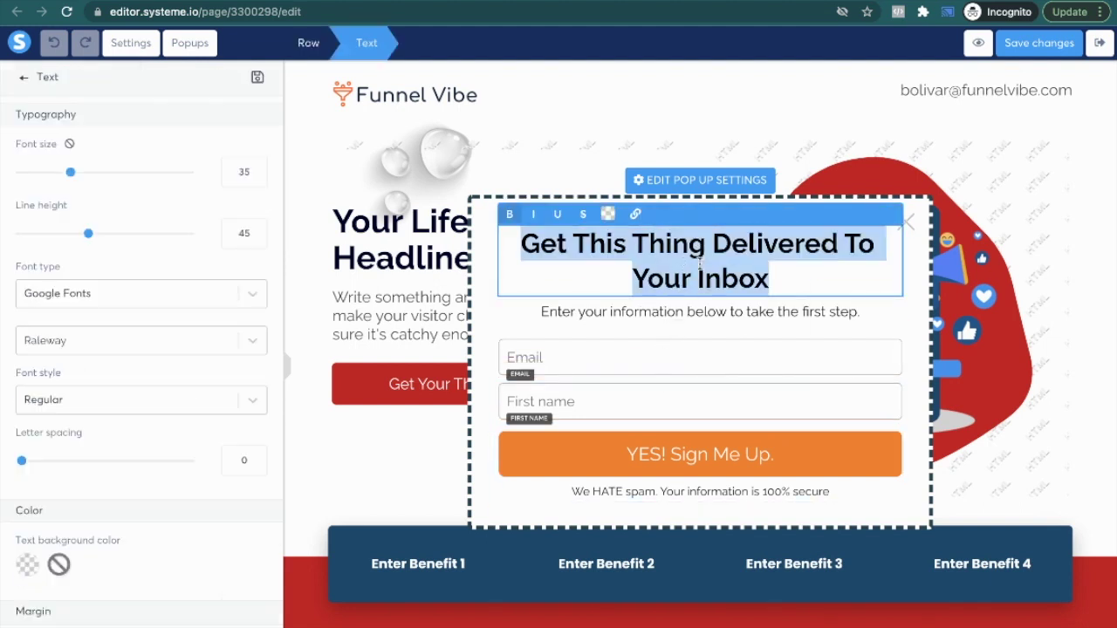
pyautogui.click(705, 312)
pyautogui.click(703, 262)
pyautogui.click(699, 454)
pyautogui.scroll(-15, 100, 291)
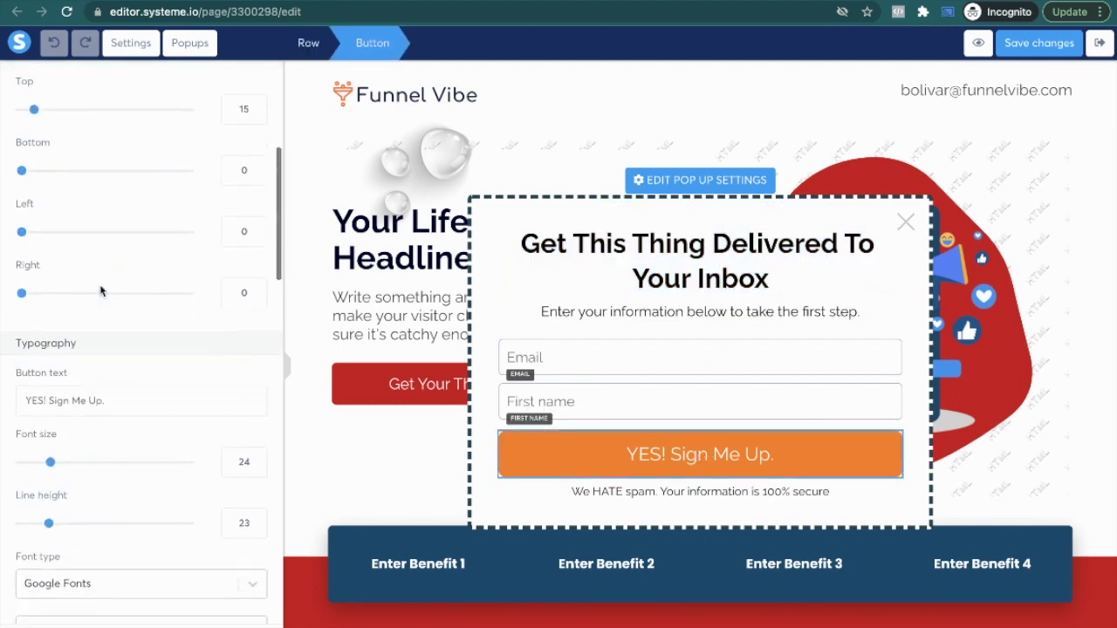
pyautogui.click(33, 390)
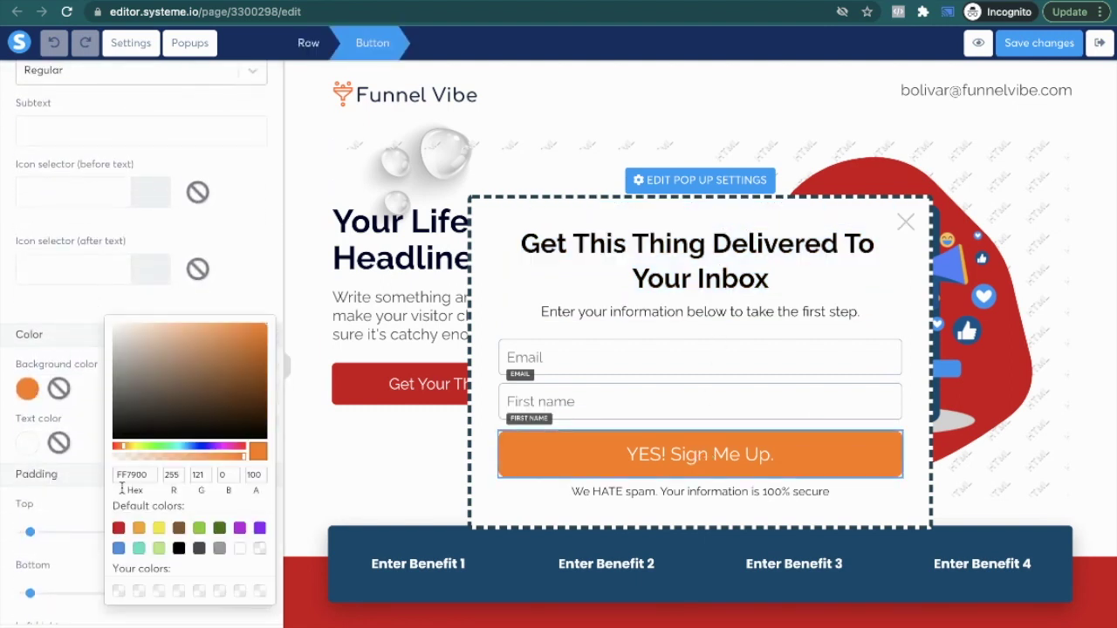
pyautogui.click(120, 528)
pyautogui.click(434, 345)
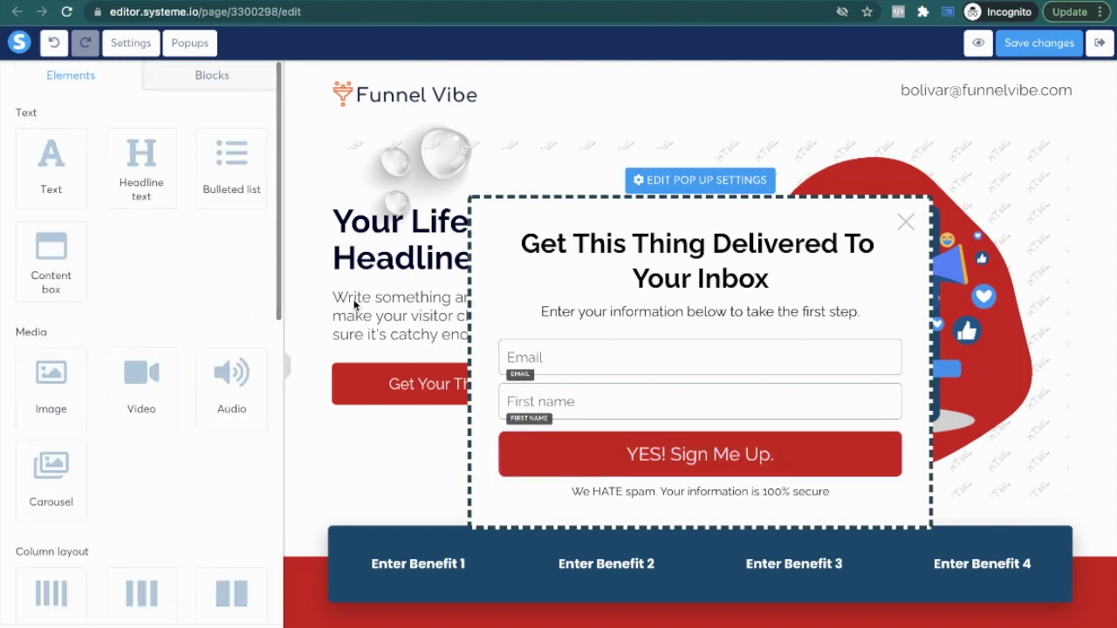
# Step: Confirm the red button keeps Send form as its action and redirects to the next step
pyautogui.click(523, 310)
pyautogui.press('Escape')
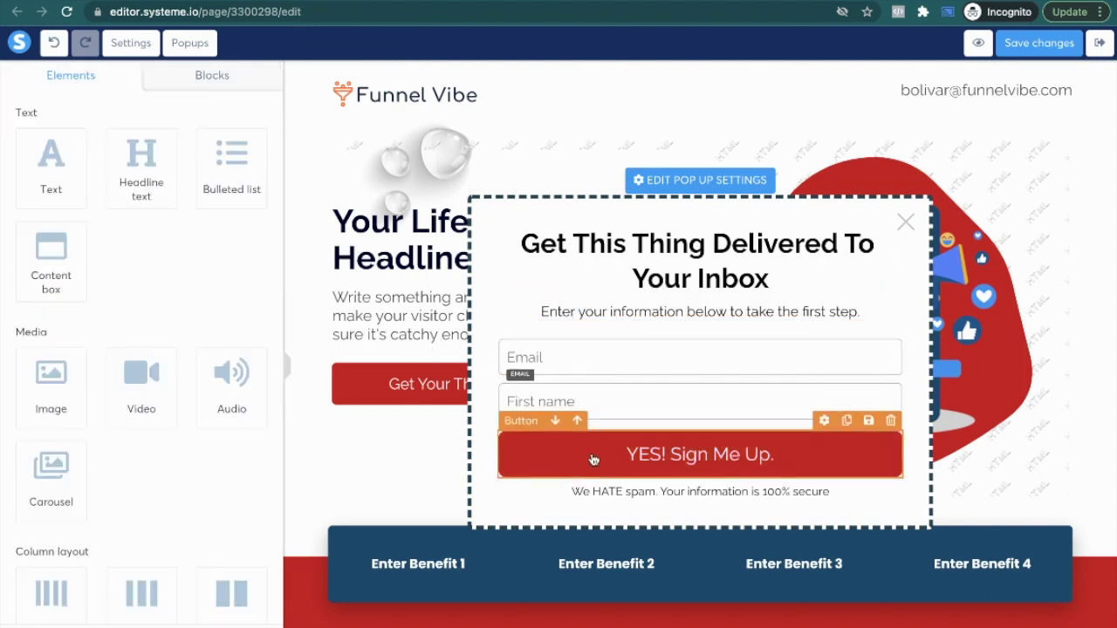
pyautogui.click(593, 457)
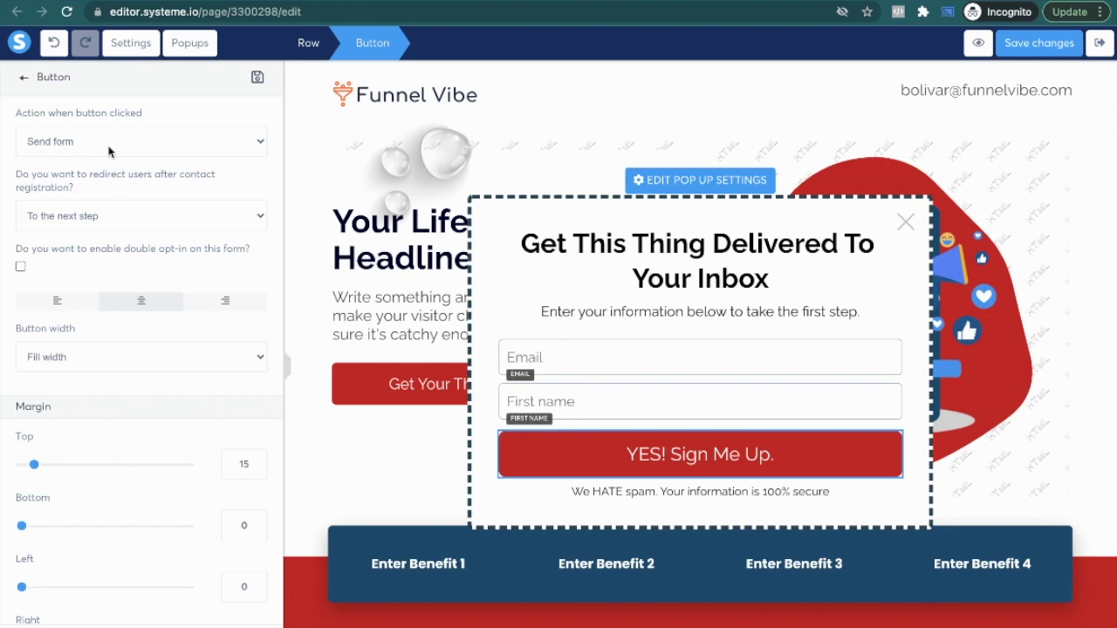
pyautogui.click(140, 142)
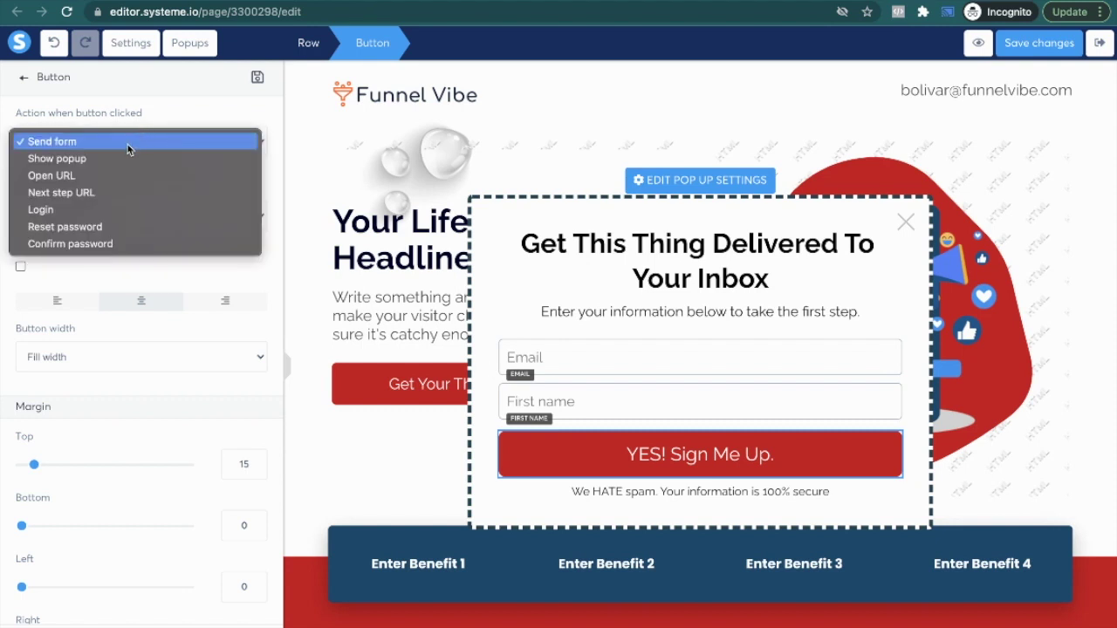
pyautogui.click(154, 119)
pyautogui.click(127, 213)
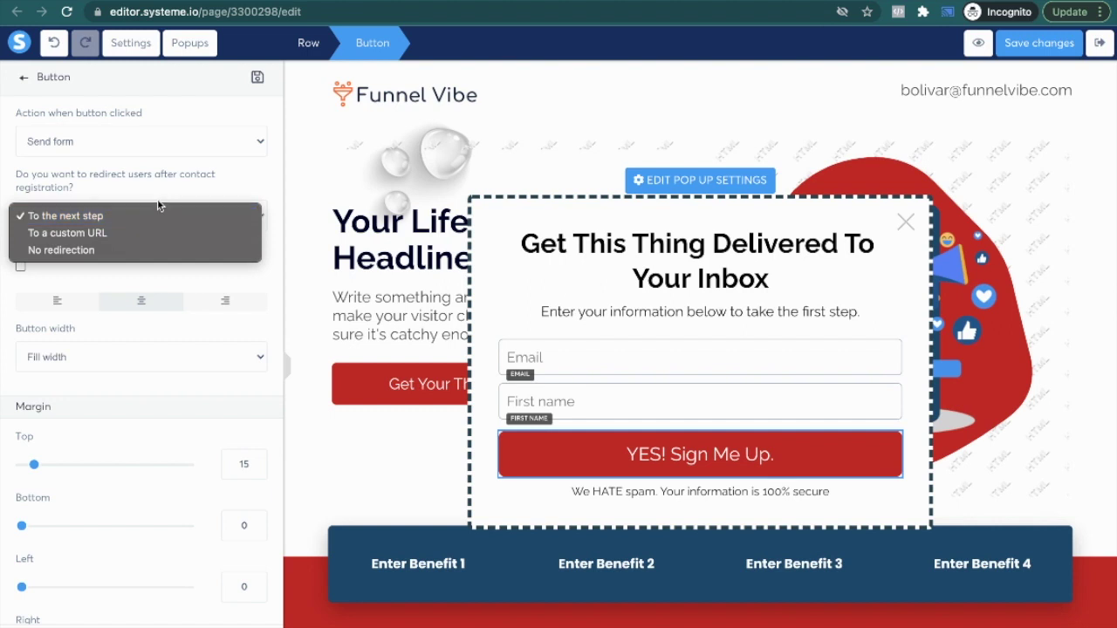
pyautogui.click(145, 217)
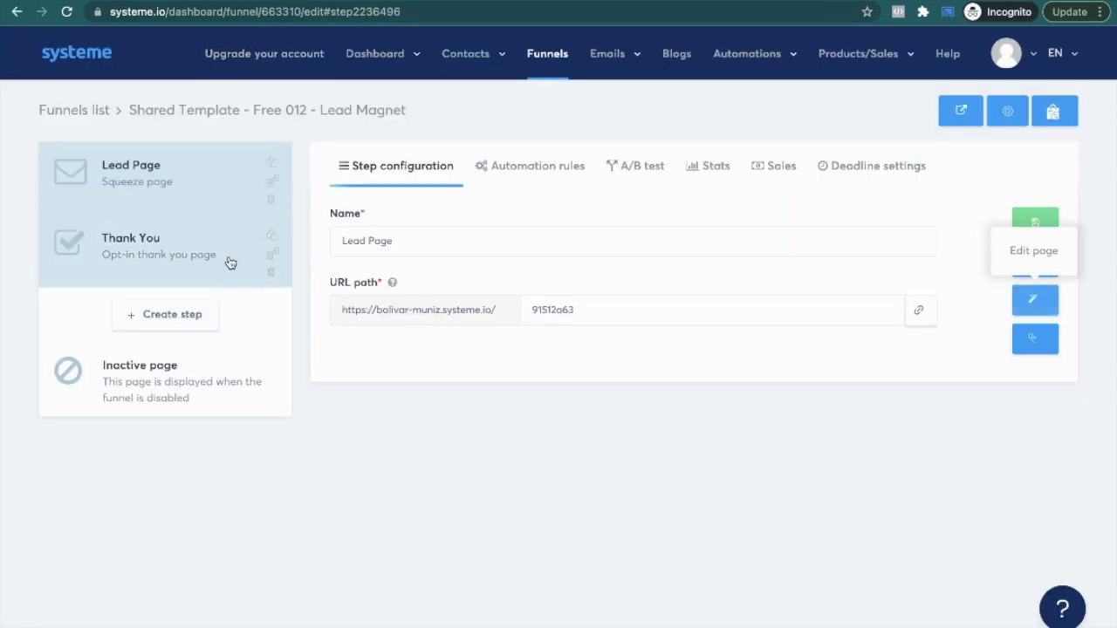
# Step: Open the Thank You step's page in the editor and scroll through it to review
pyautogui.click(217, 265)
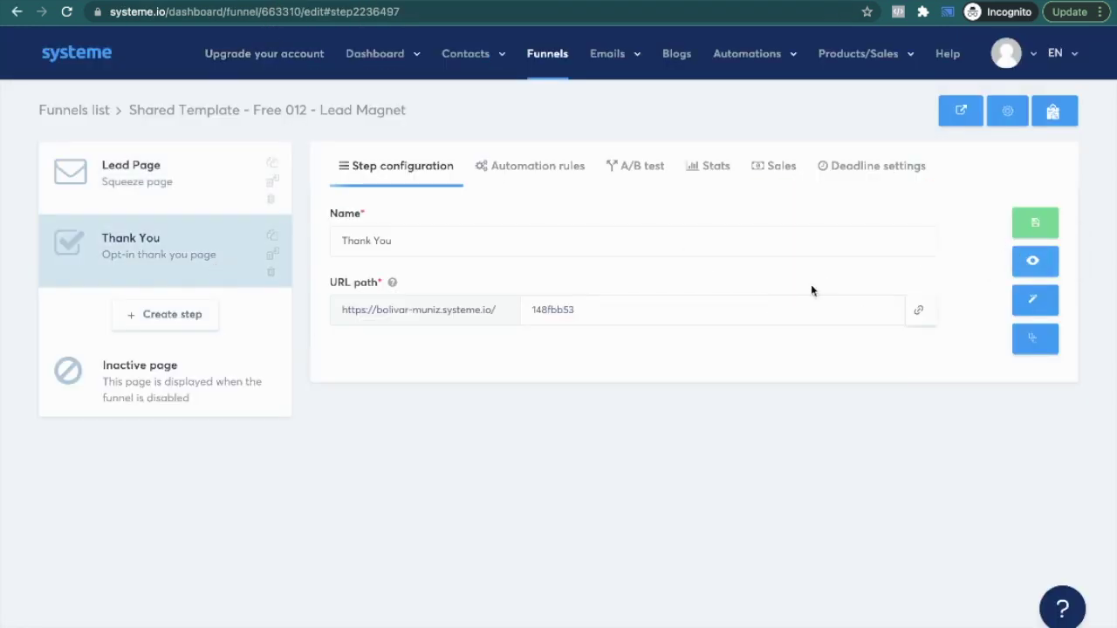
pyautogui.click(1035, 299)
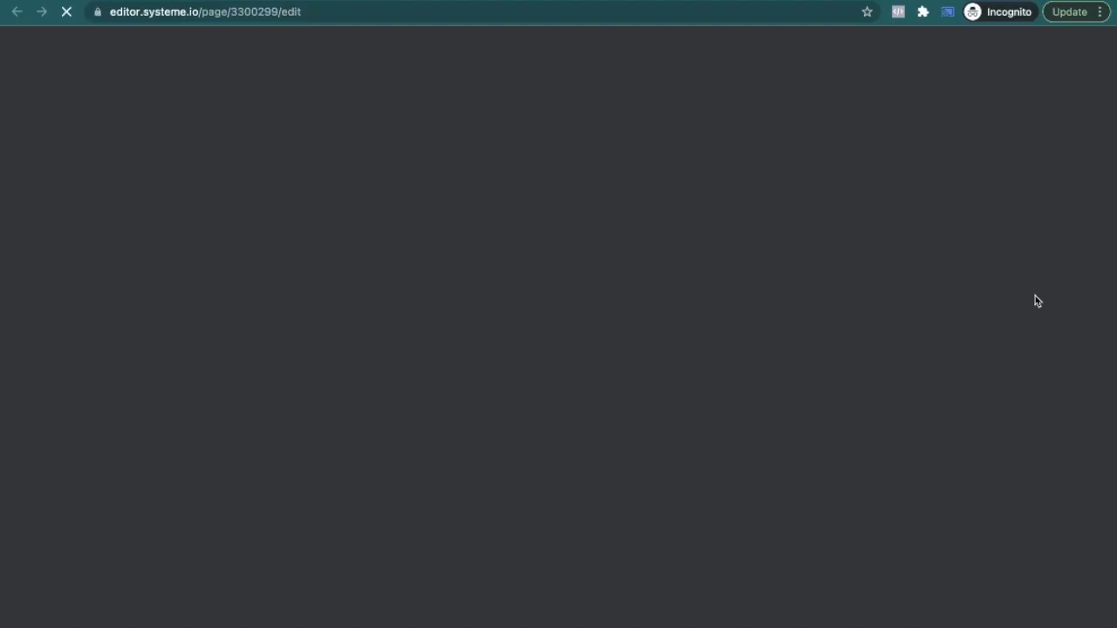
pyautogui.scroll(-3, 565, 397)
pyautogui.scroll(3, 568, 392)
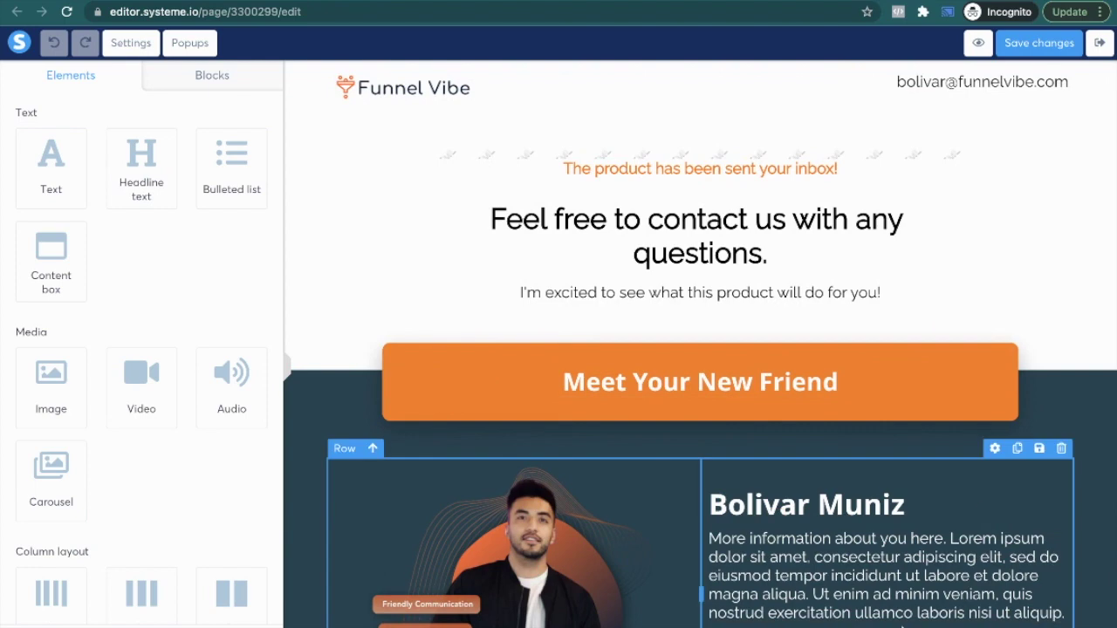
pyautogui.scroll(-3, 898, 611)
pyautogui.scroll(3, 785, 471)
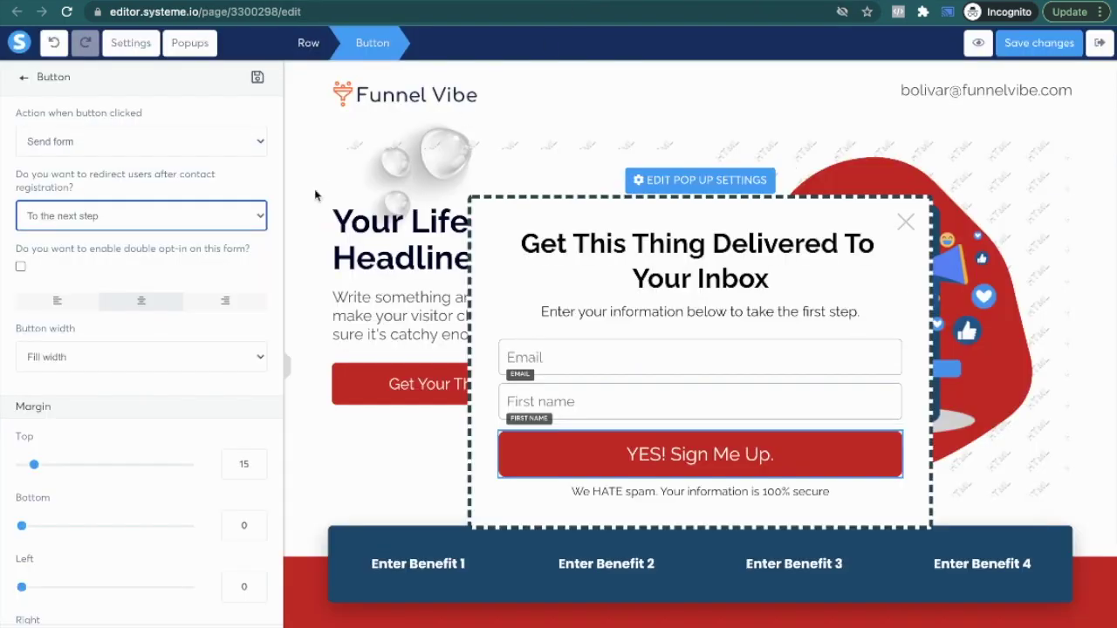
pyautogui.click(237, 211)
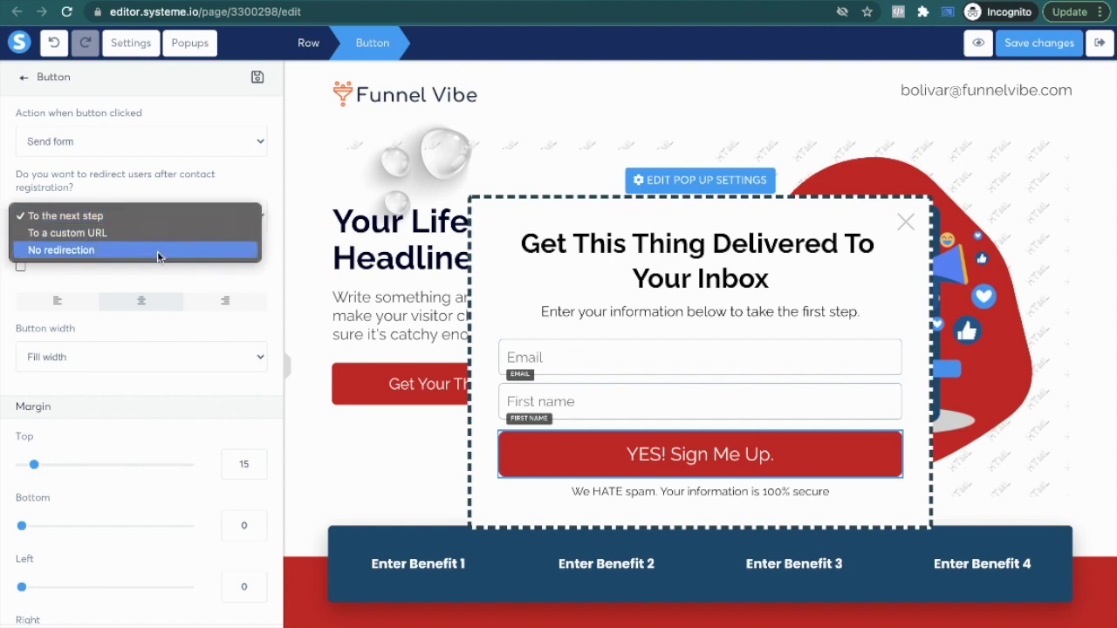
# Step: Keep the next-step redirect, close Popup №2, and return to editing the lead page
pyautogui.click(225, 193)
pyautogui.click(446, 227)
pyautogui.click(648, 183)
pyautogui.click(679, 133)
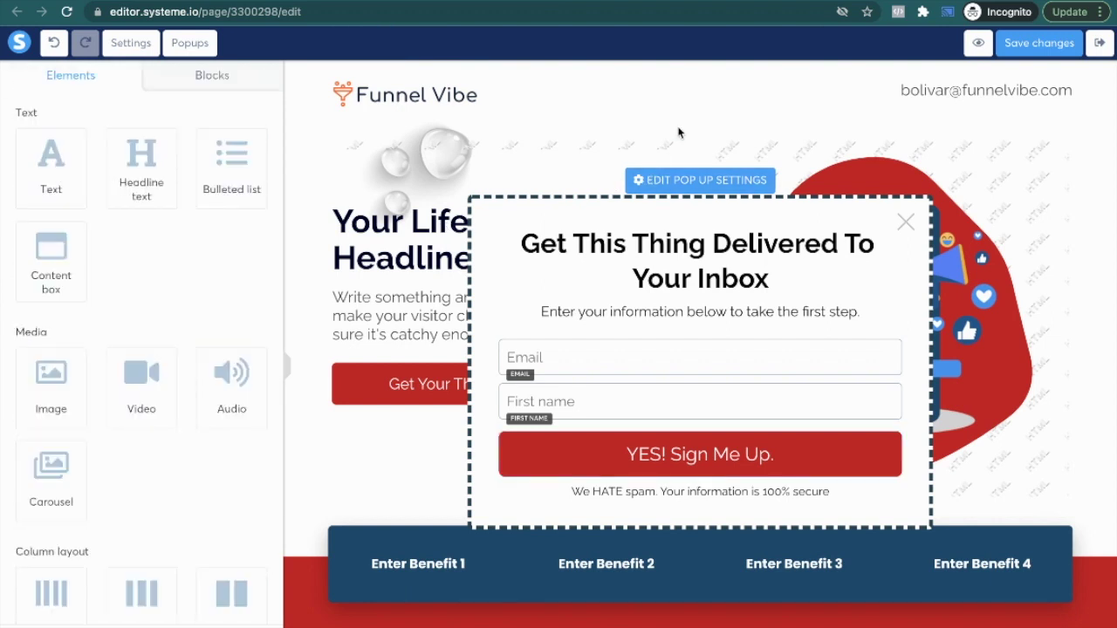
pyautogui.click(685, 125)
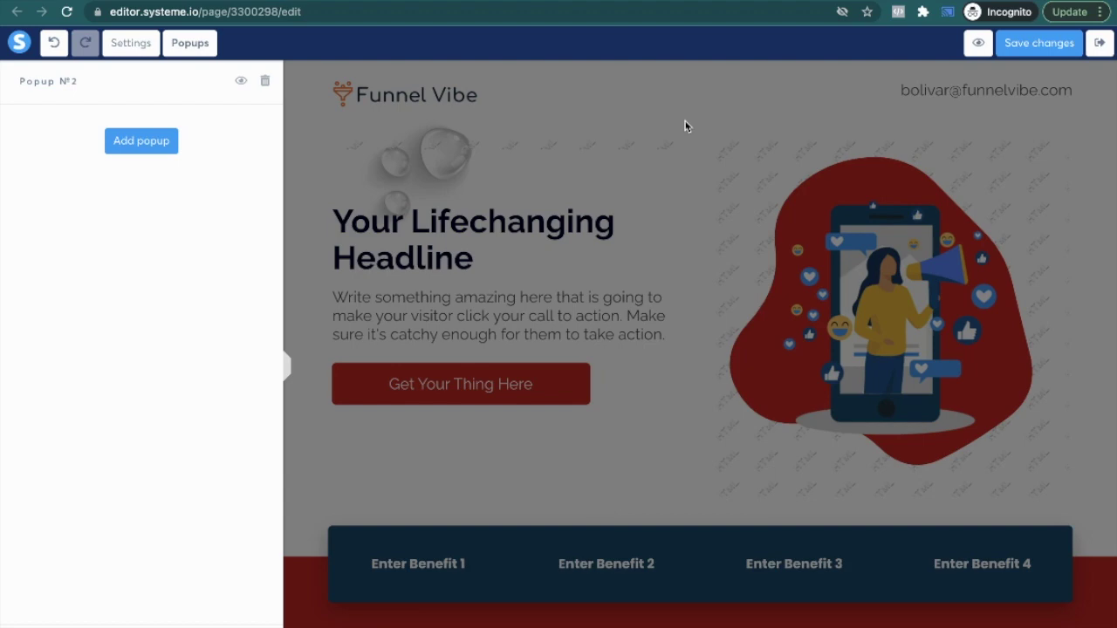
pyautogui.click(564, 110)
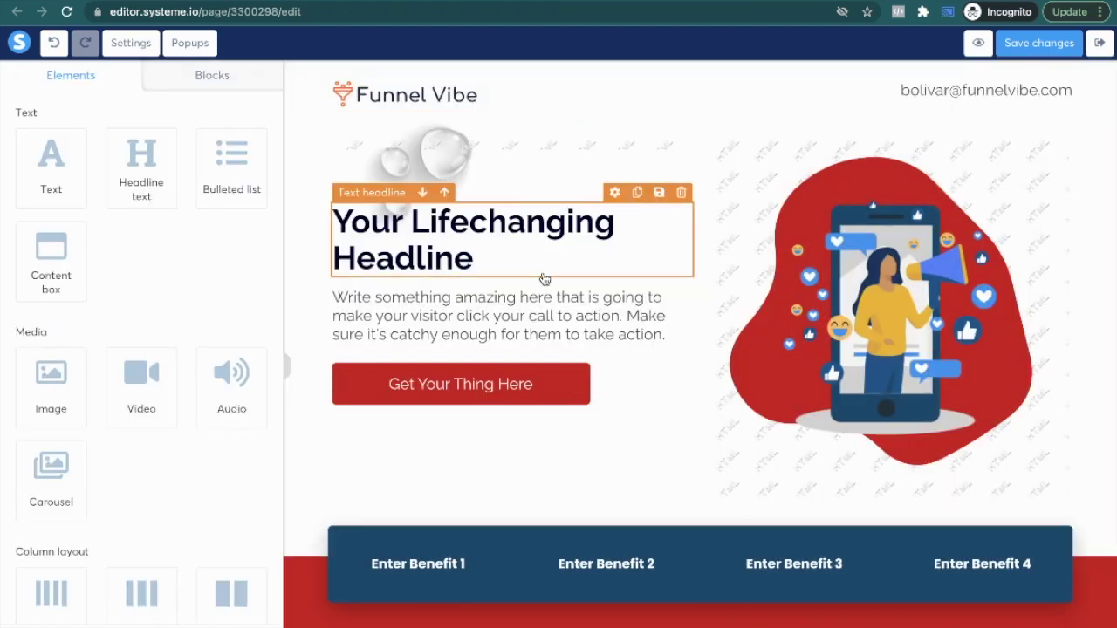
pyautogui.scroll(-5, 544, 278)
pyautogui.scroll(5, 544, 277)
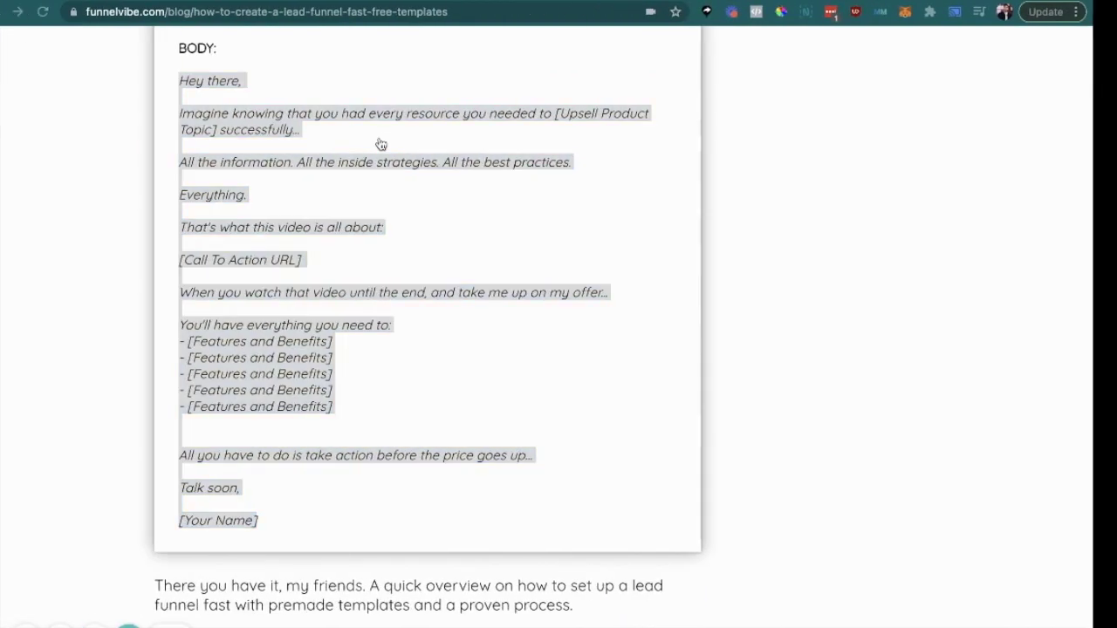
# Step: Scroll through the Funnel Vibe lead funnel article around its email templates
pyautogui.scroll(-1, 341, 160)
pyautogui.scroll(-5, 341, 159)
pyautogui.scroll(20, 341, 159)
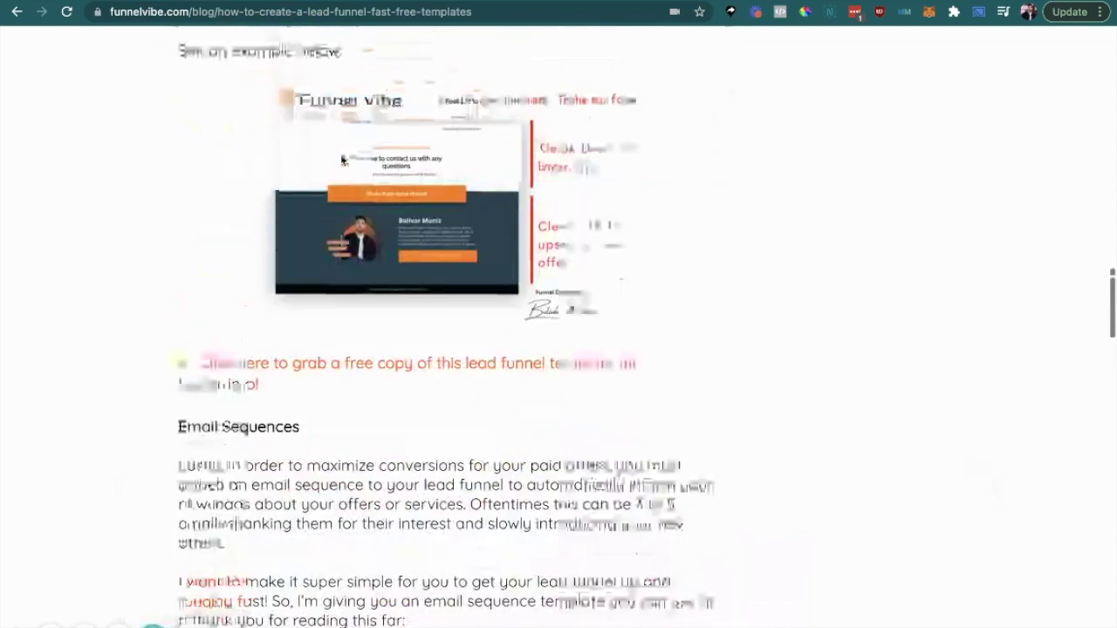
pyautogui.scroll(-1, 341, 160)
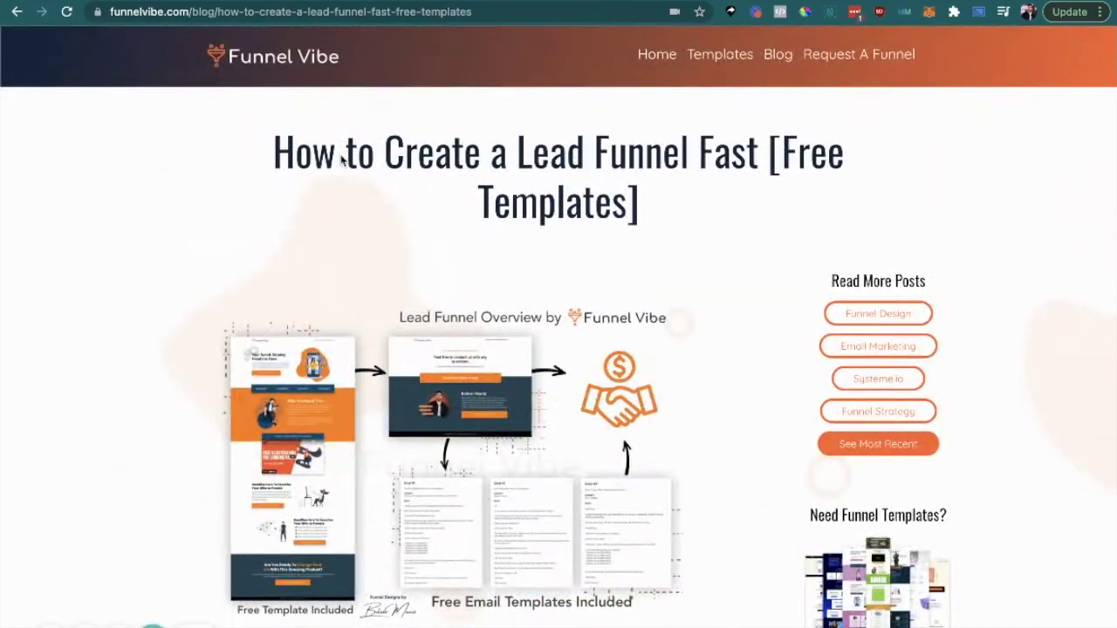